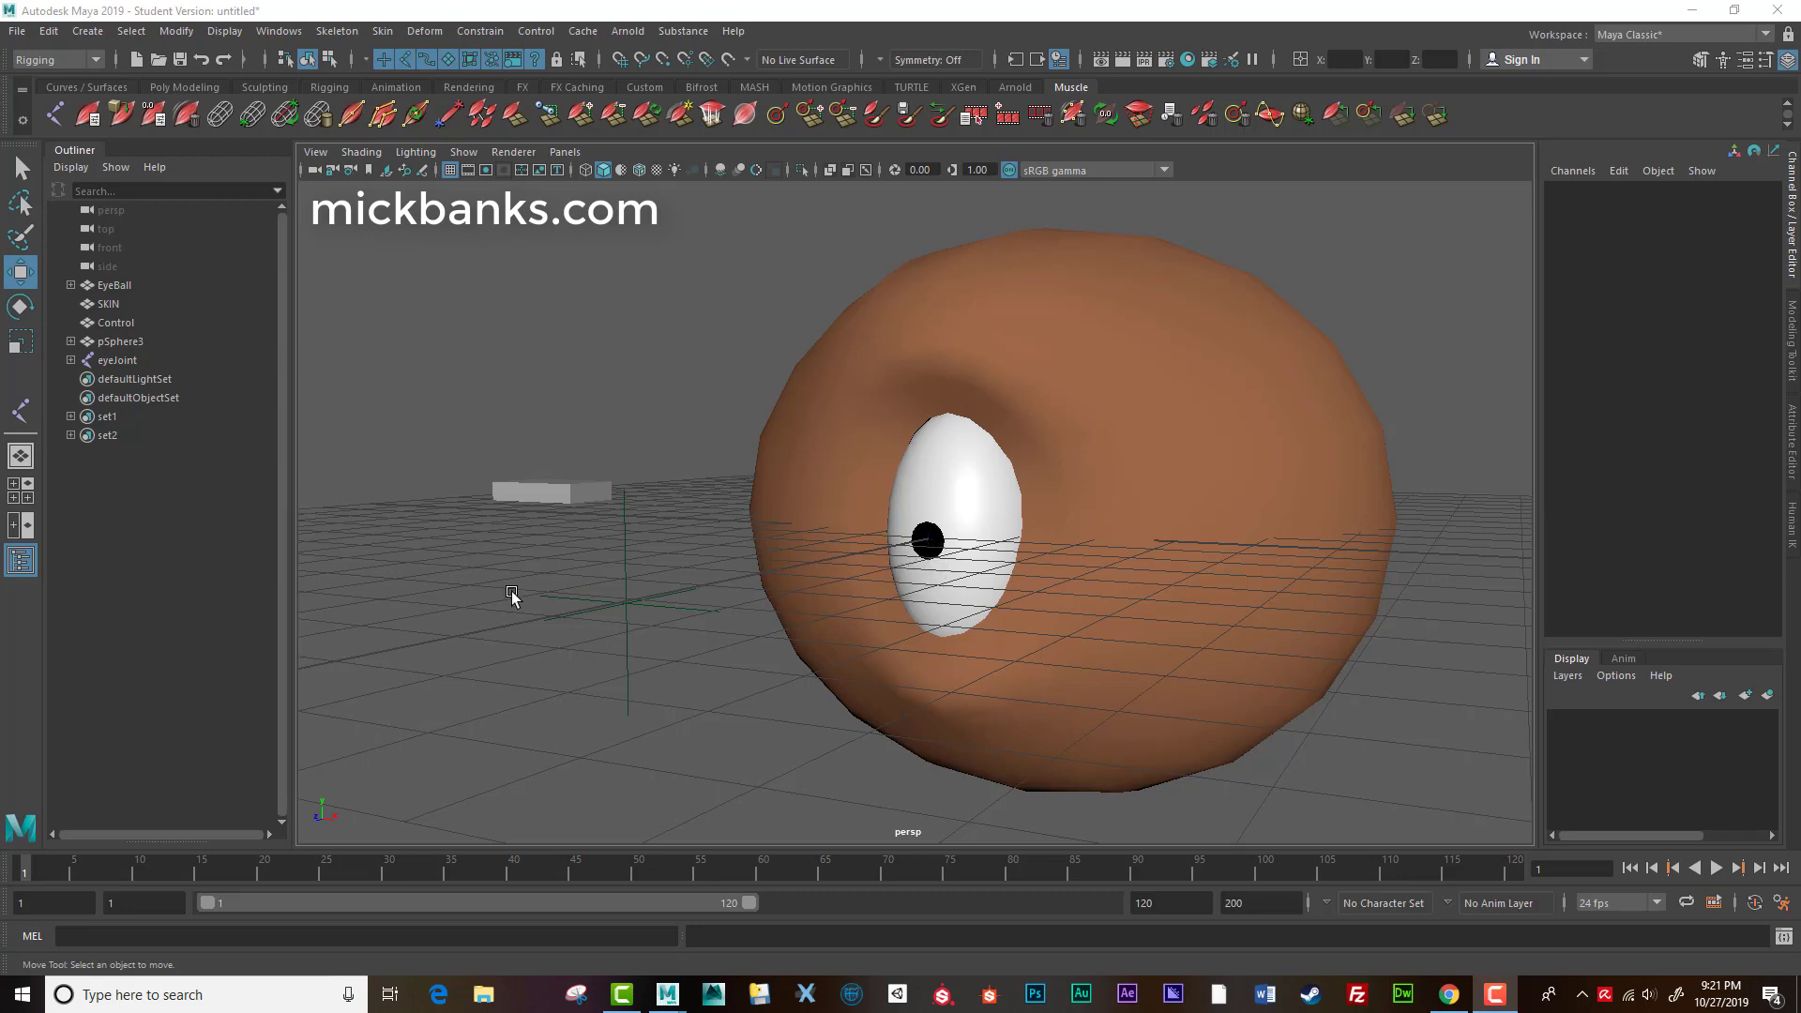
click(628, 612)
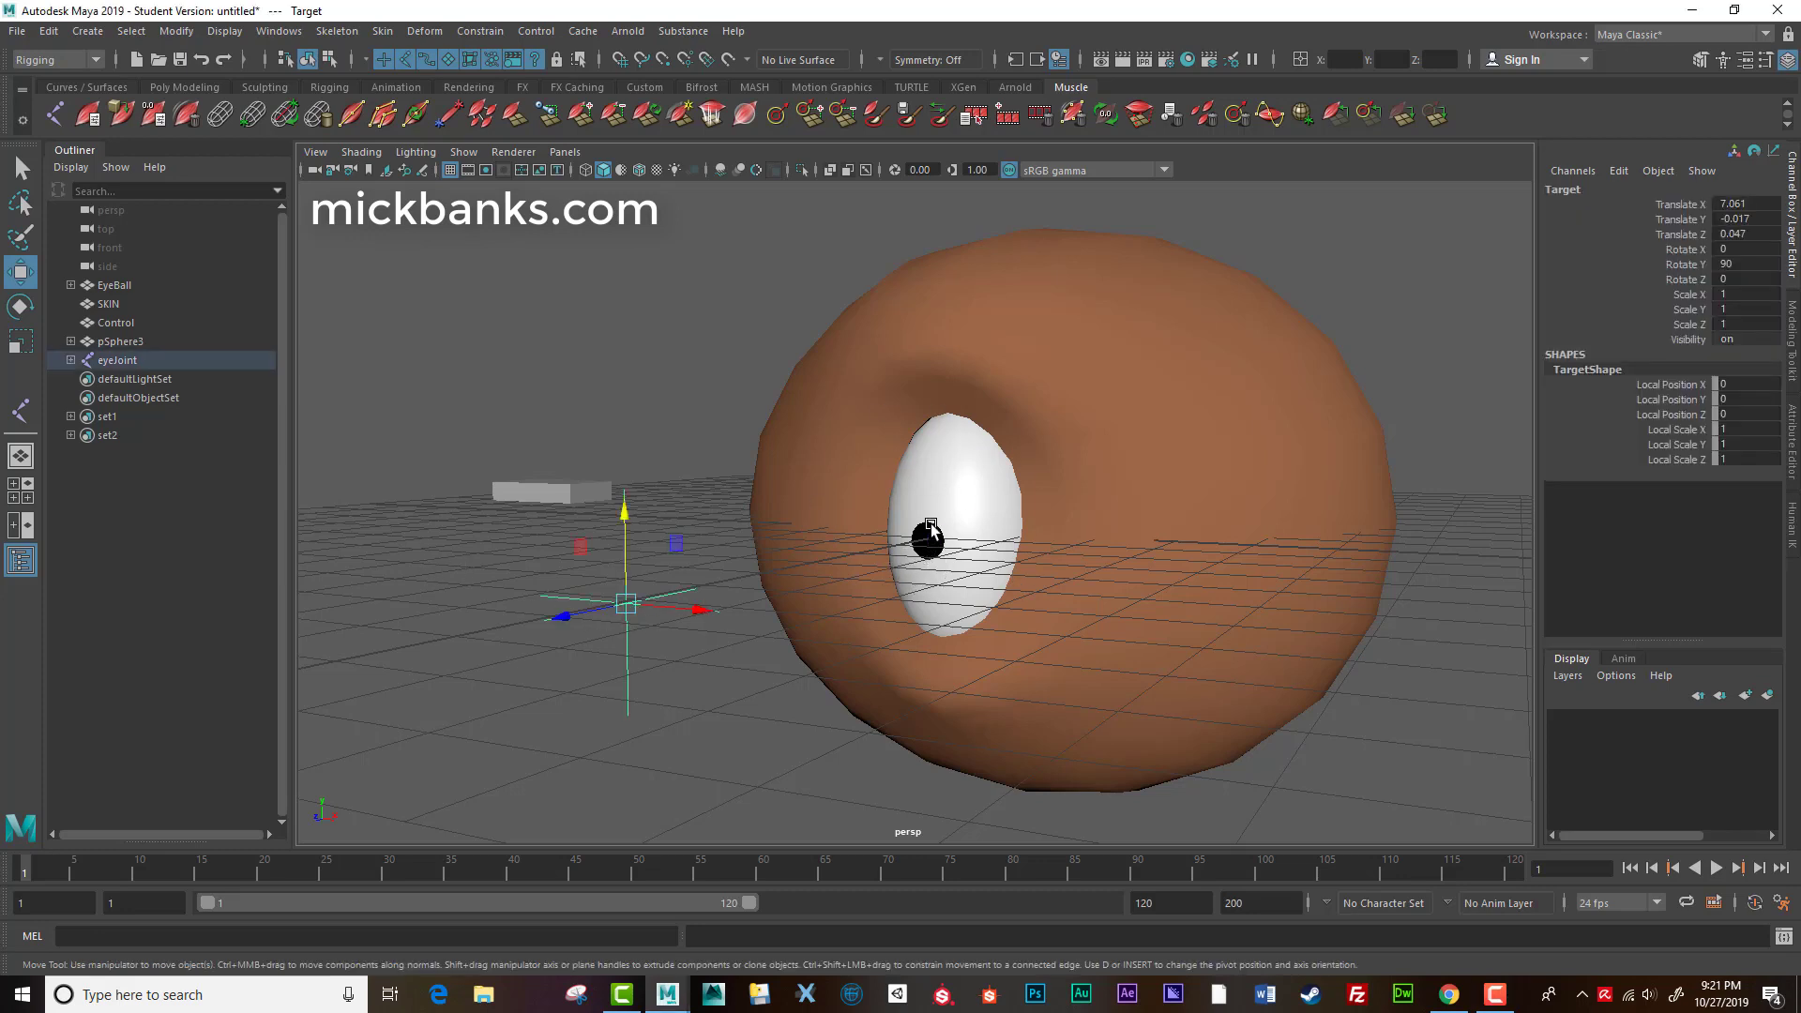
alt+drag(759, 464, 715, 422)
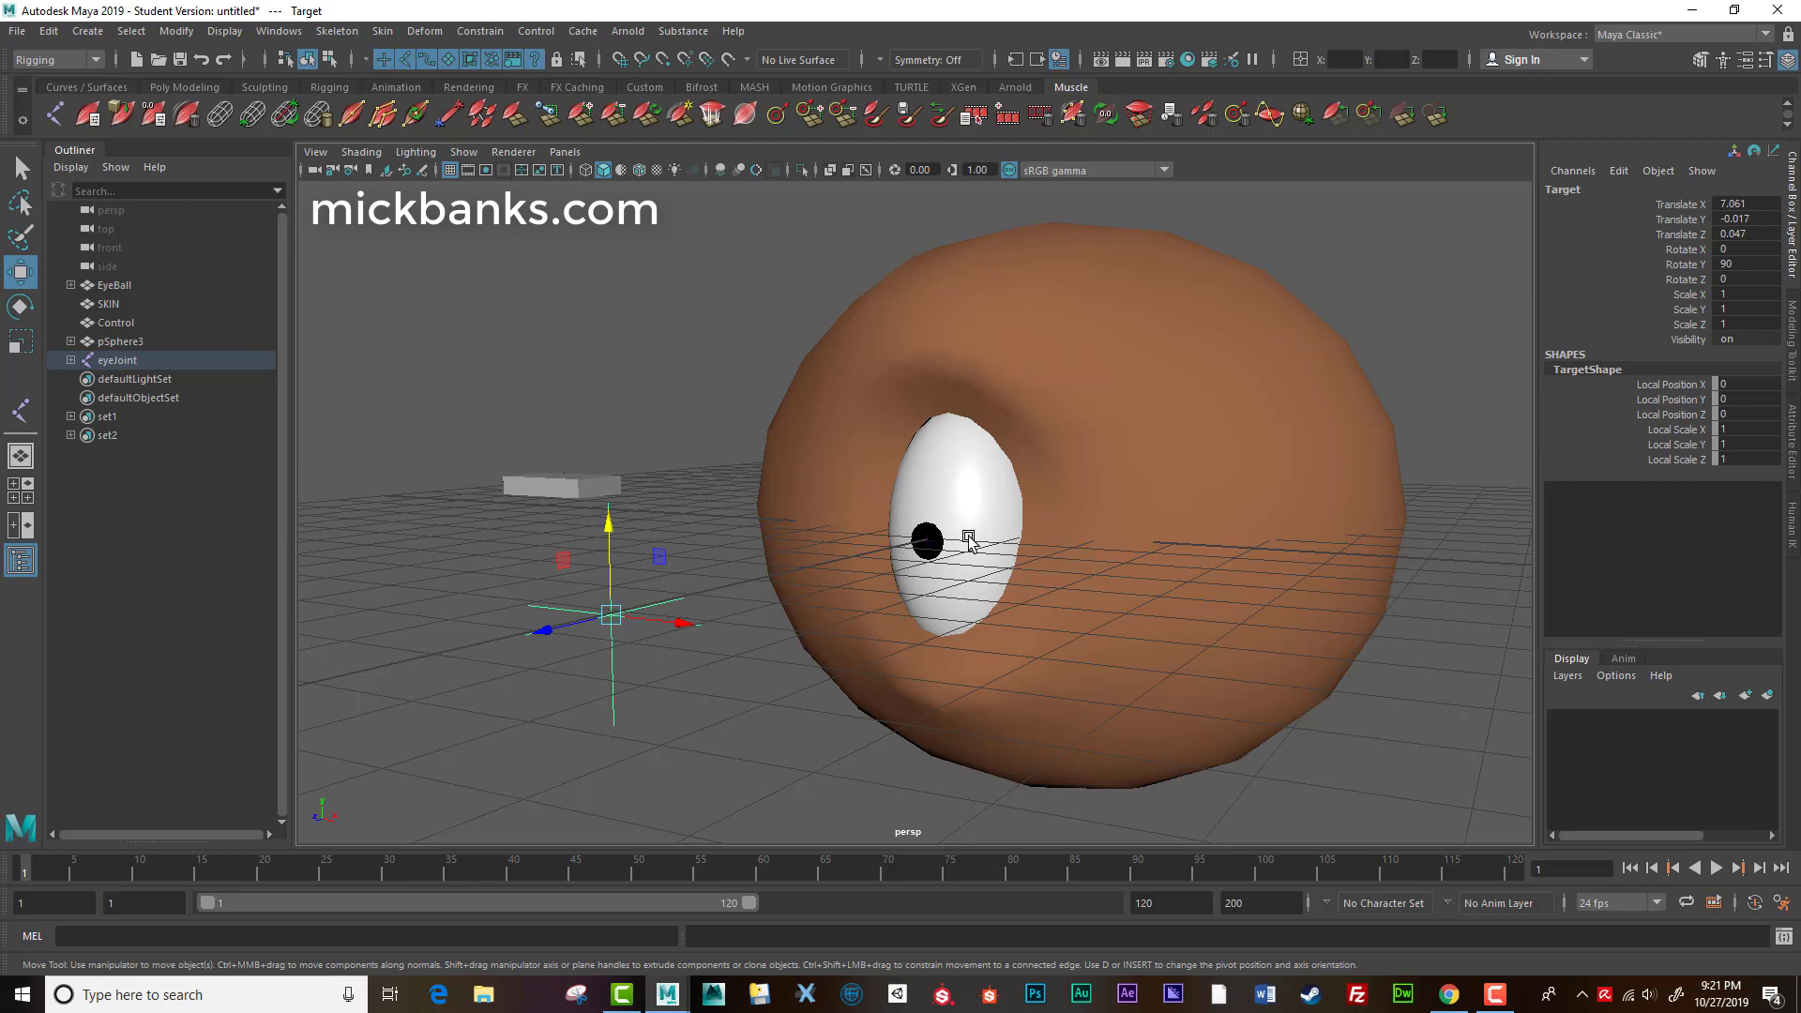
click(690, 397)
alt+drag(691, 442, 910, 444)
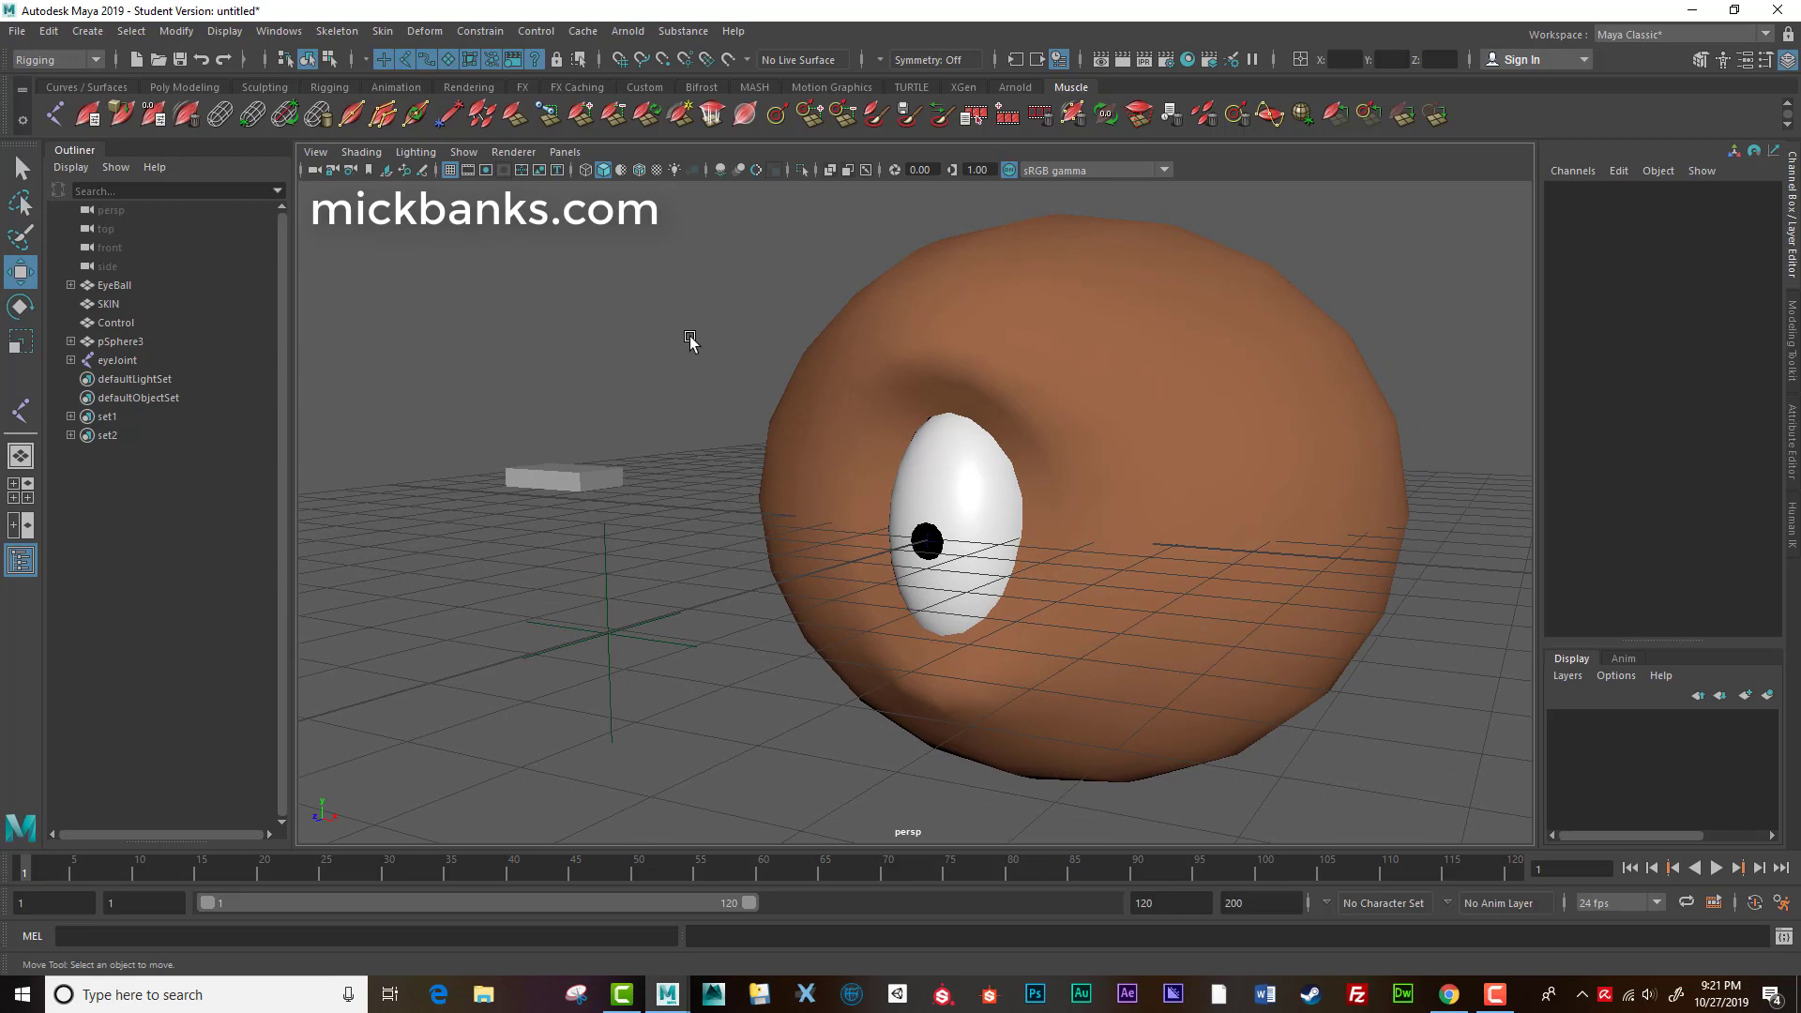
Try raising the Control box slightly along Y and undo the move.
click(537, 479)
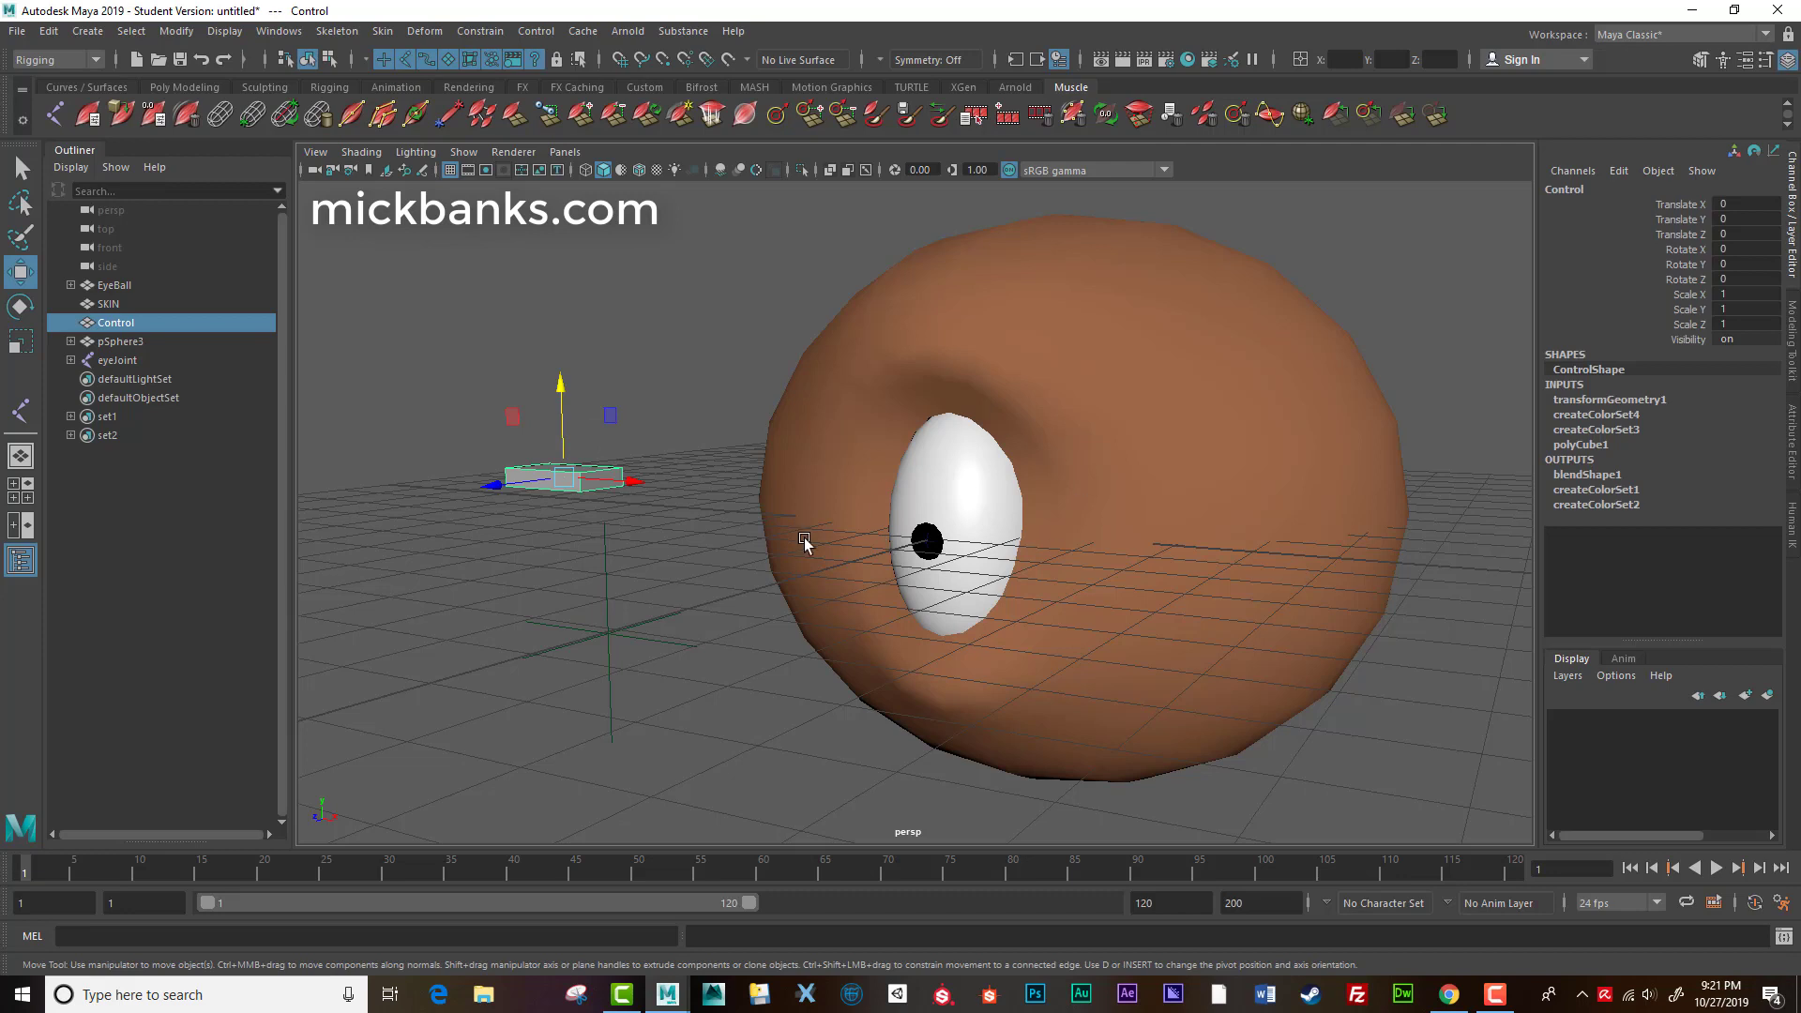
mouse_move(547, 389)
mouse_down()
mouse_move(551, 217)
mouse_move(556, 380)
mouse_up()
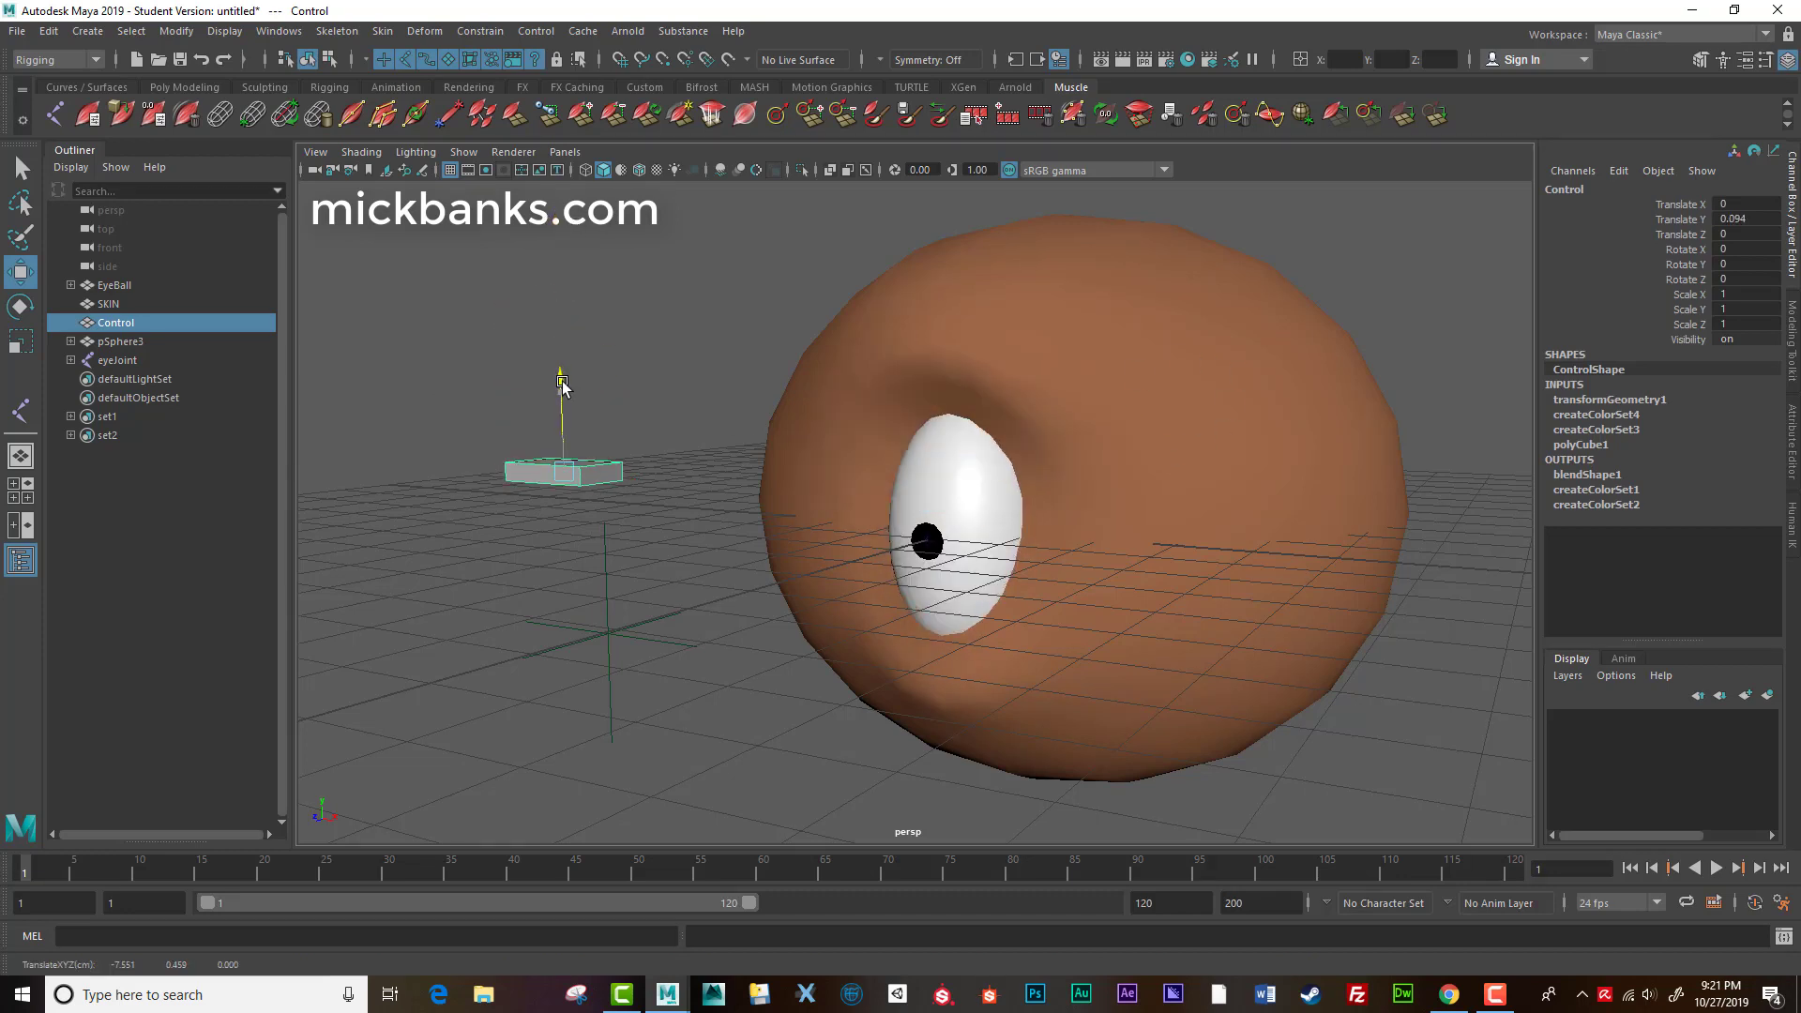
key(ctrl+z)
Try rotating the eyeball about its X axis to about 140 degrees and undo the rotation.
click(999, 481)
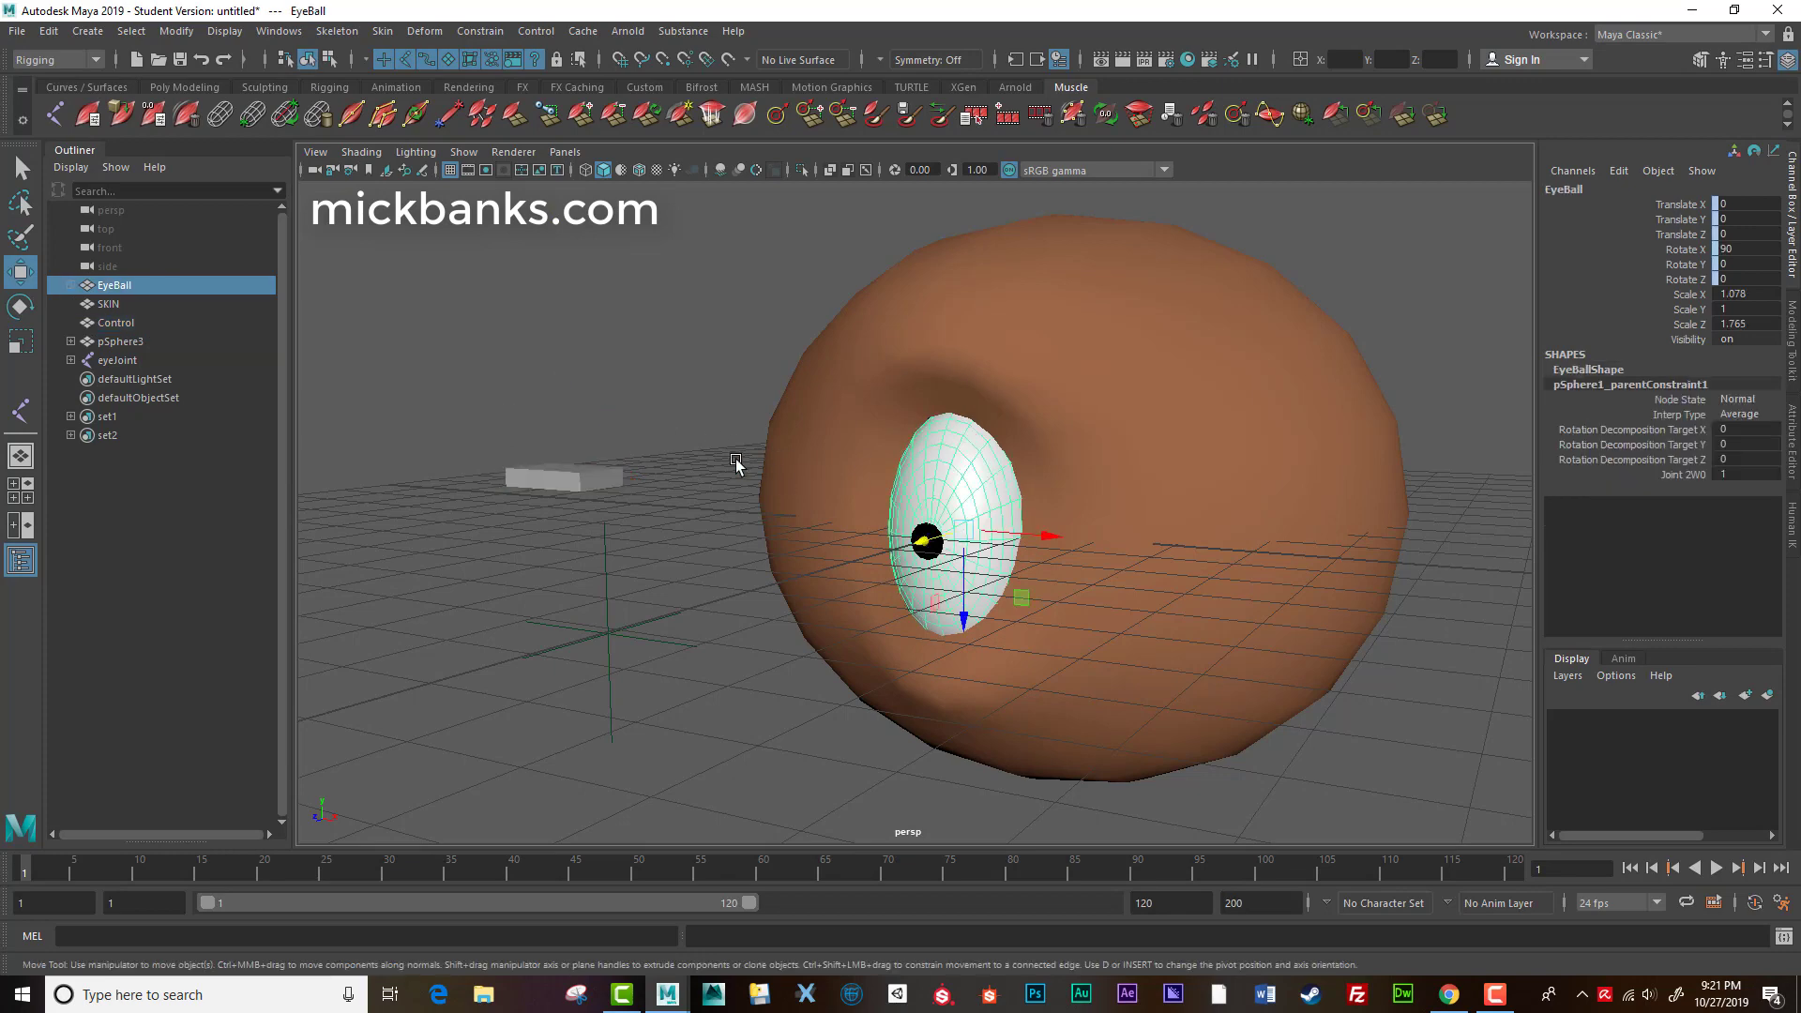
alt+drag(736, 463, 704, 454)
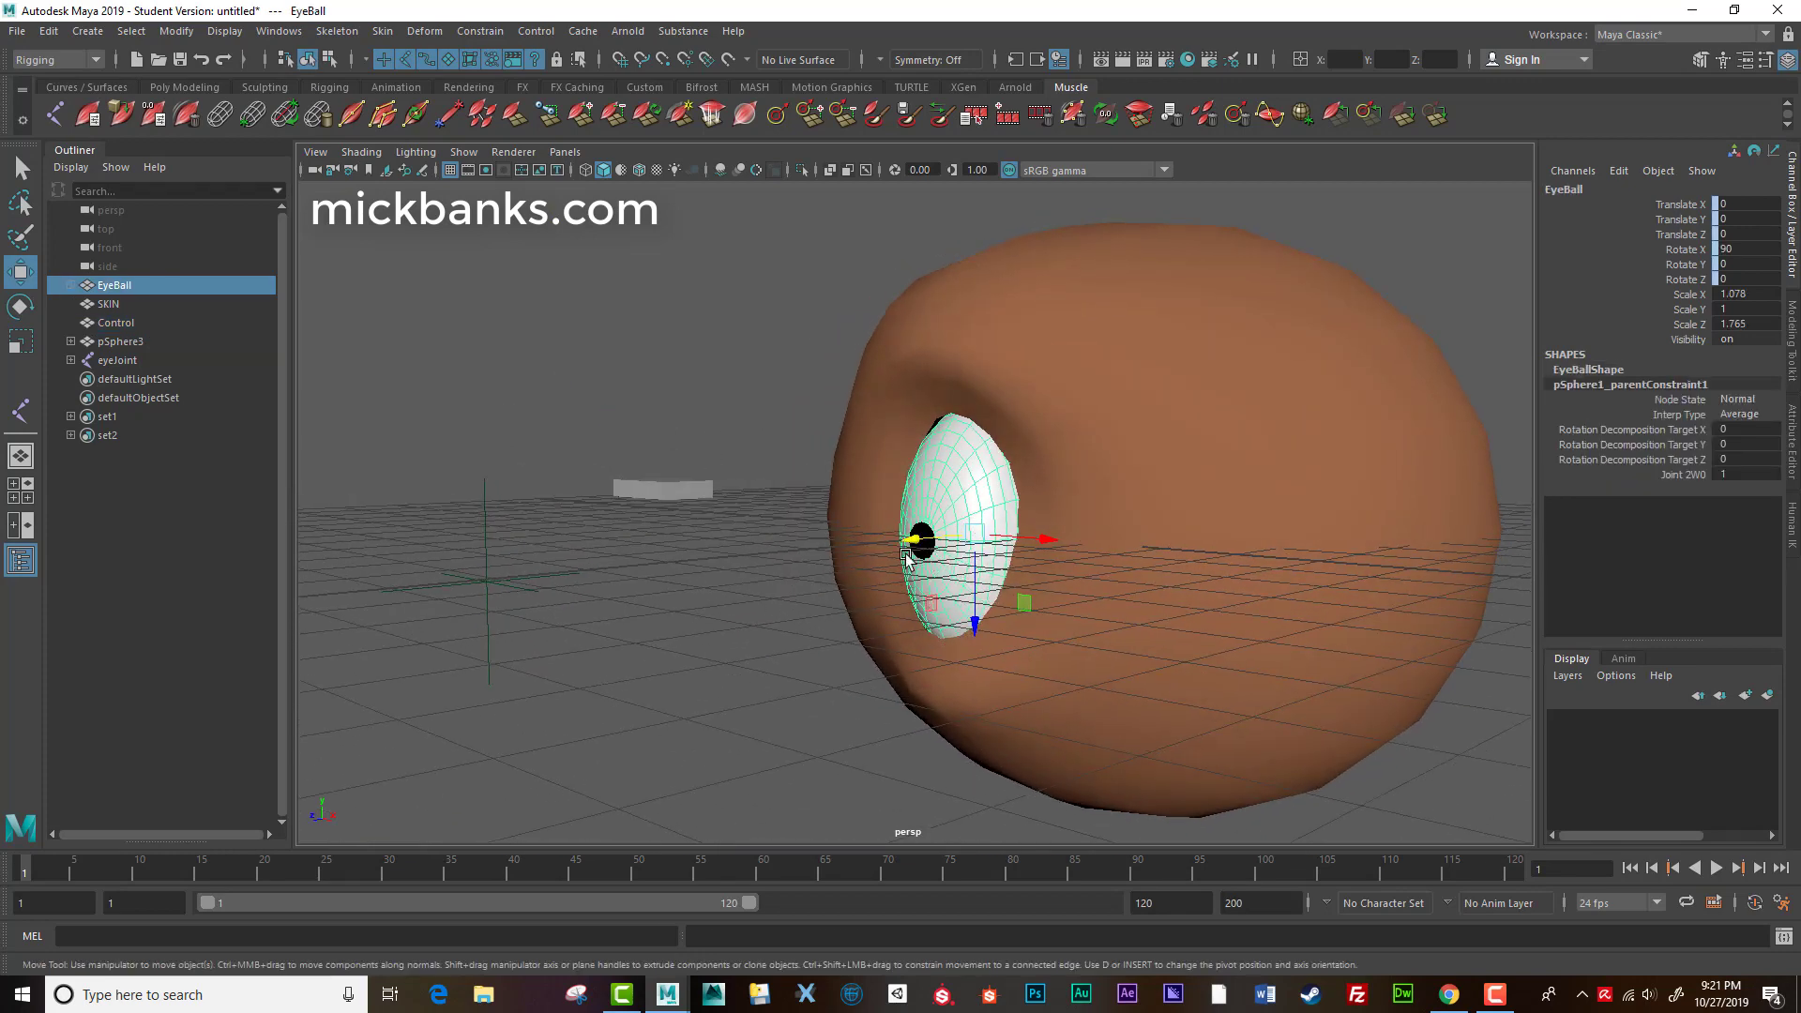
key(e)
drag(907, 556, 877, 472)
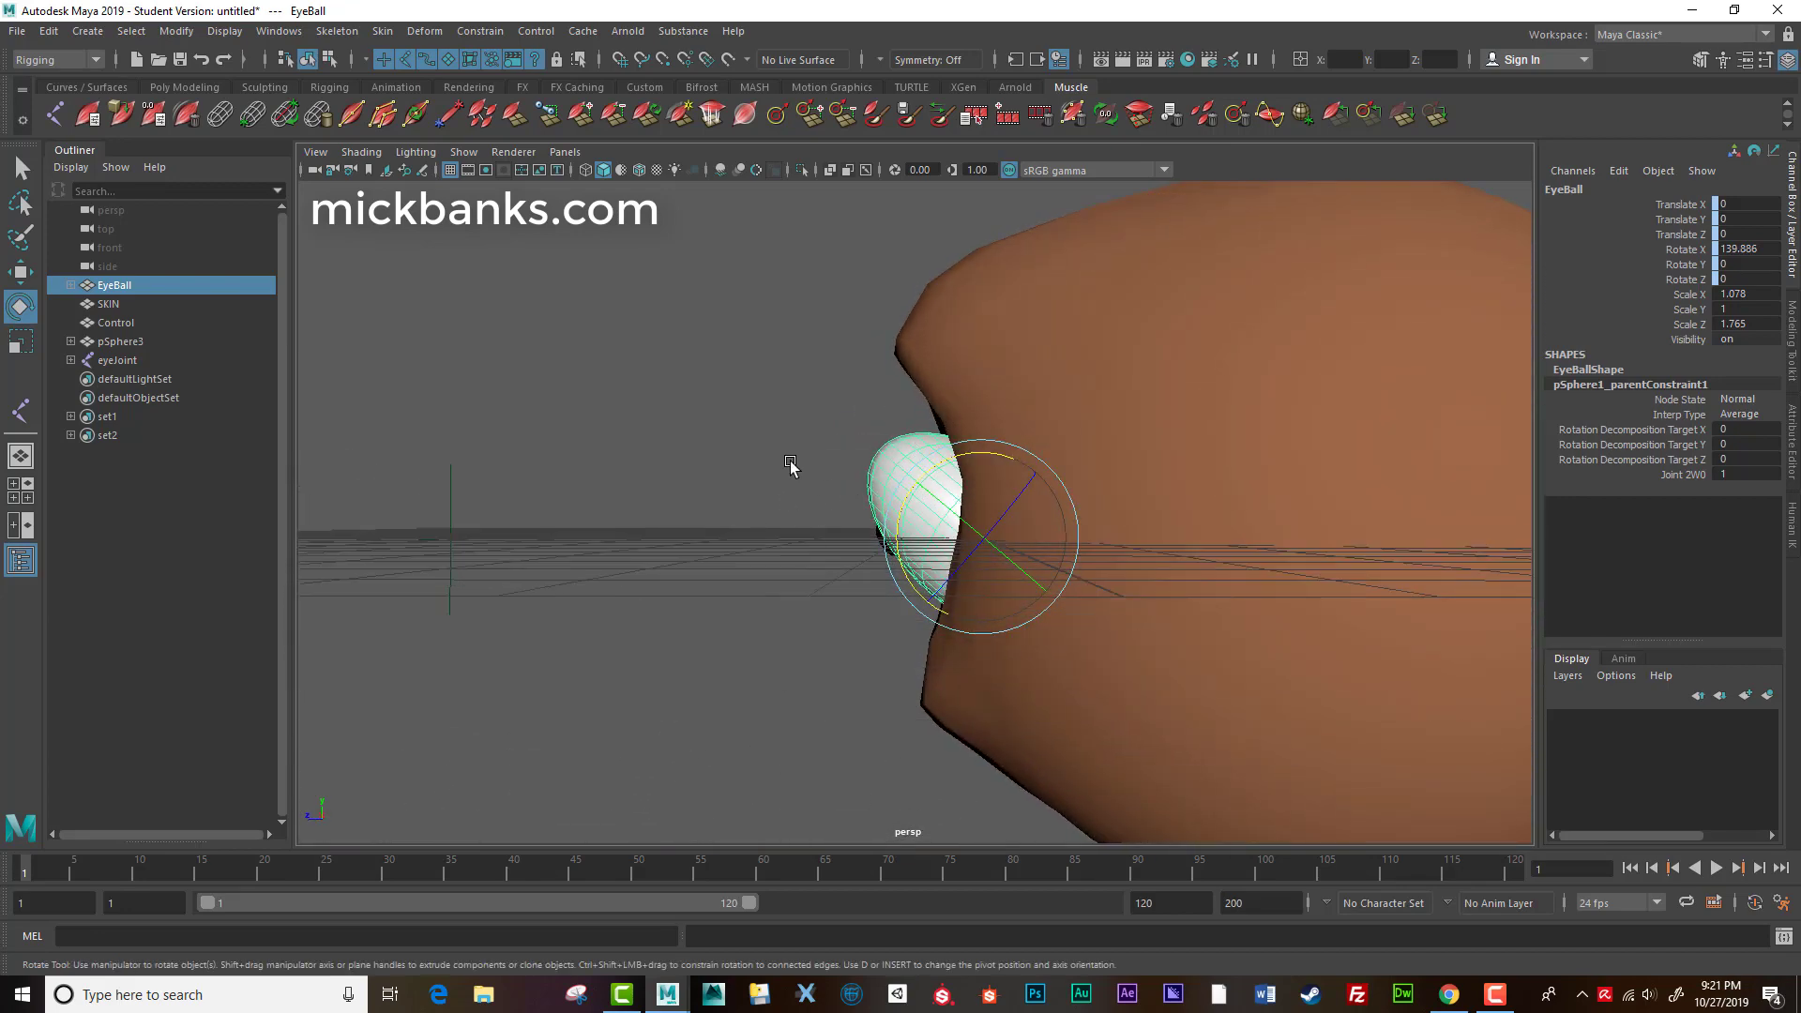
key(ctrl+z)
key(ctrl+z)
Select the pupil for a closer view and turn on wireframe over the shaded display.
alt+drag(663, 510, 746, 514)
click(767, 500)
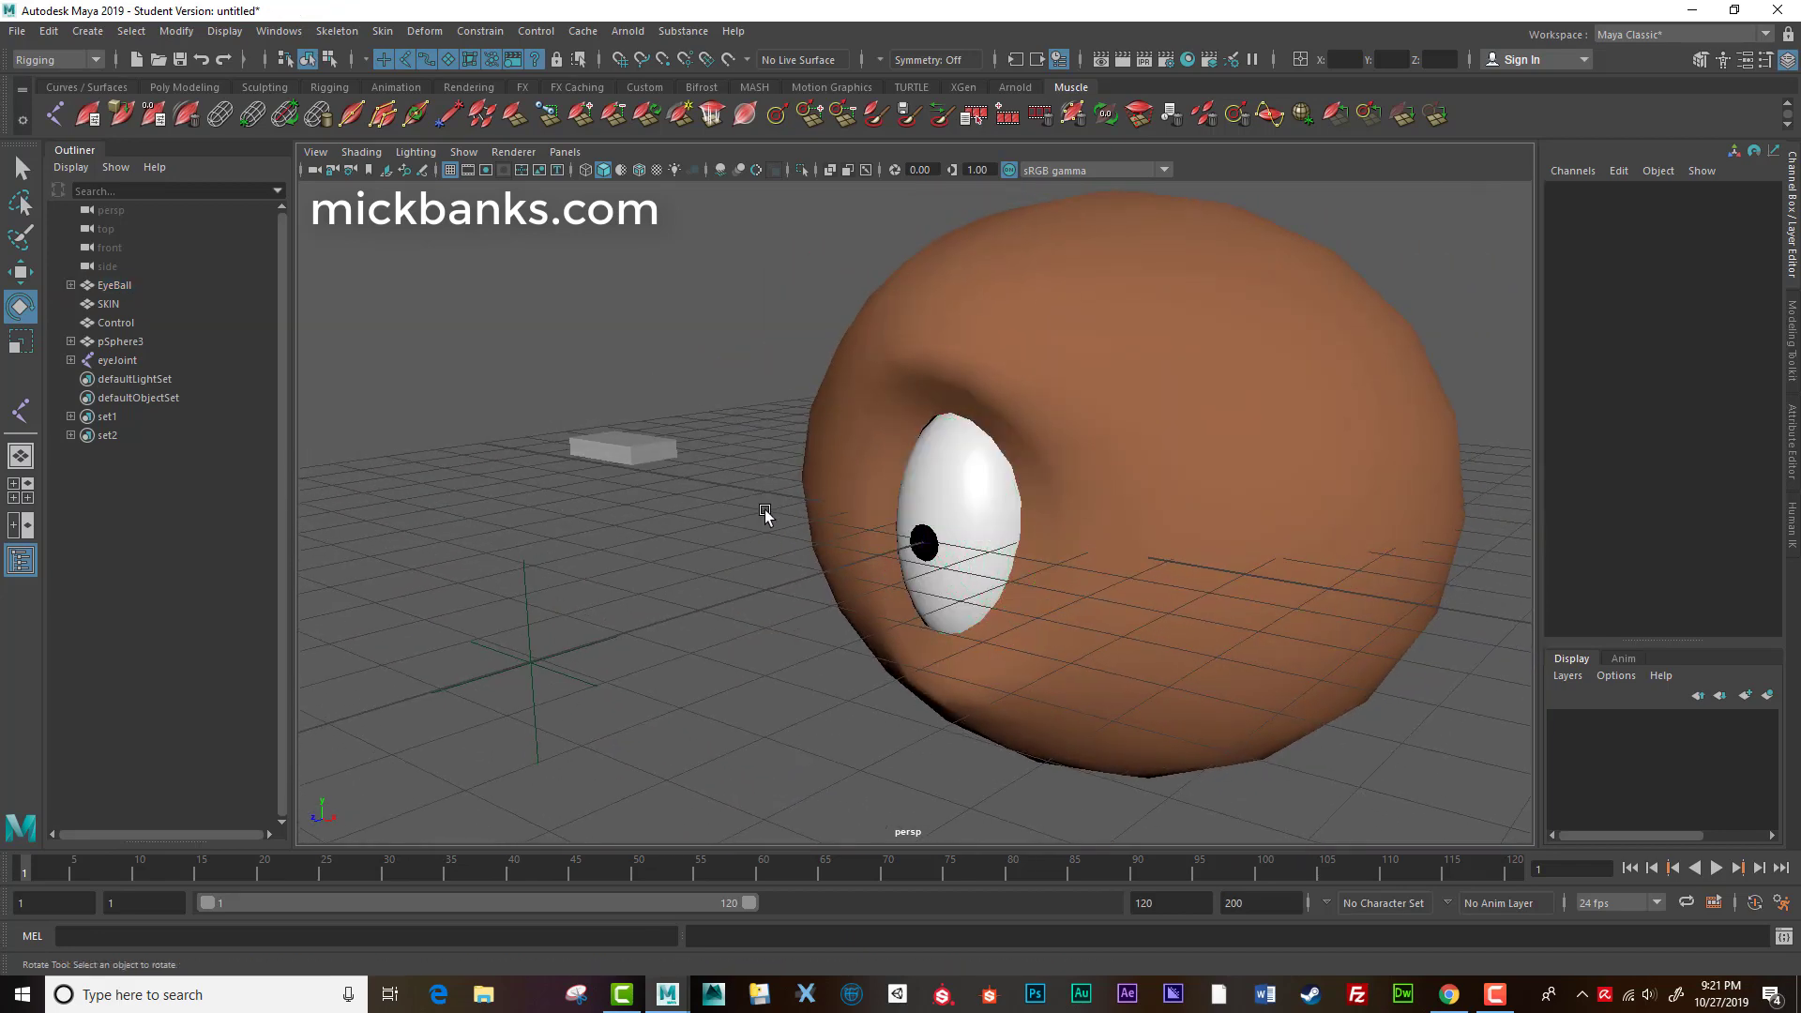
alt+drag(722, 528, 758, 553)
click(948, 503)
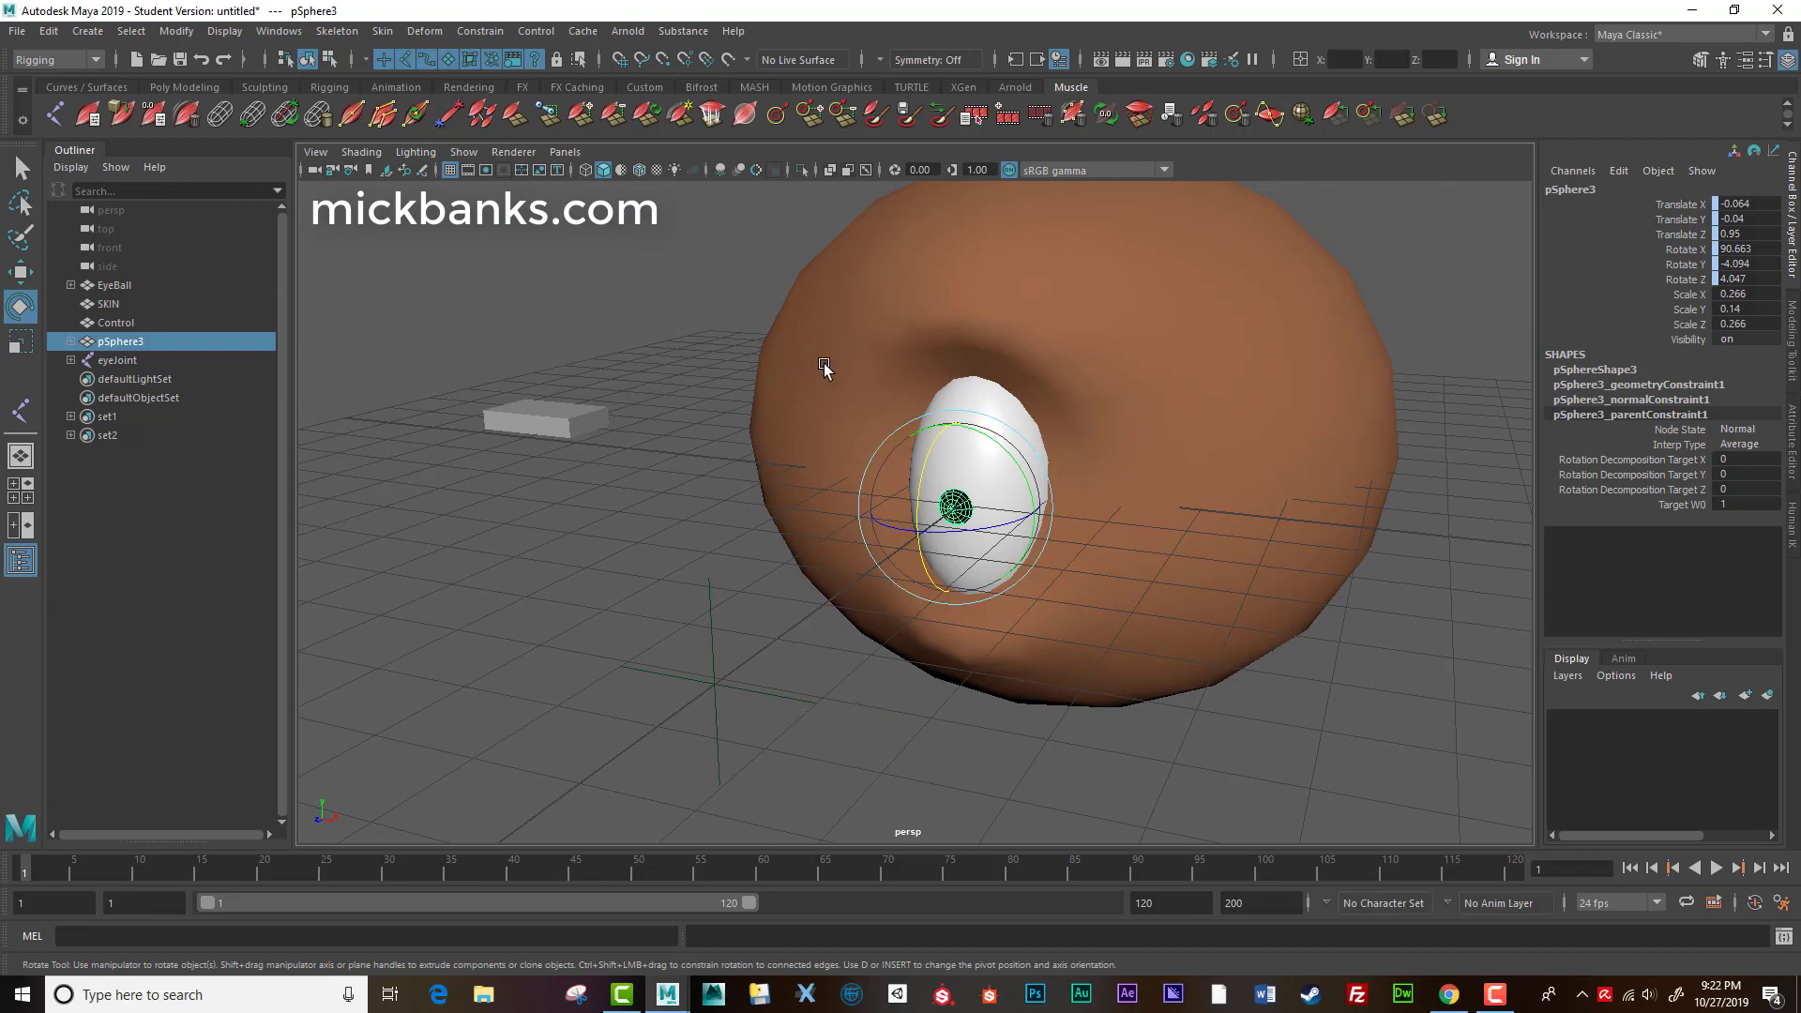
alt+right_drag(824, 366, 945, 489)
alt+drag(730, 614, 1011, 383)
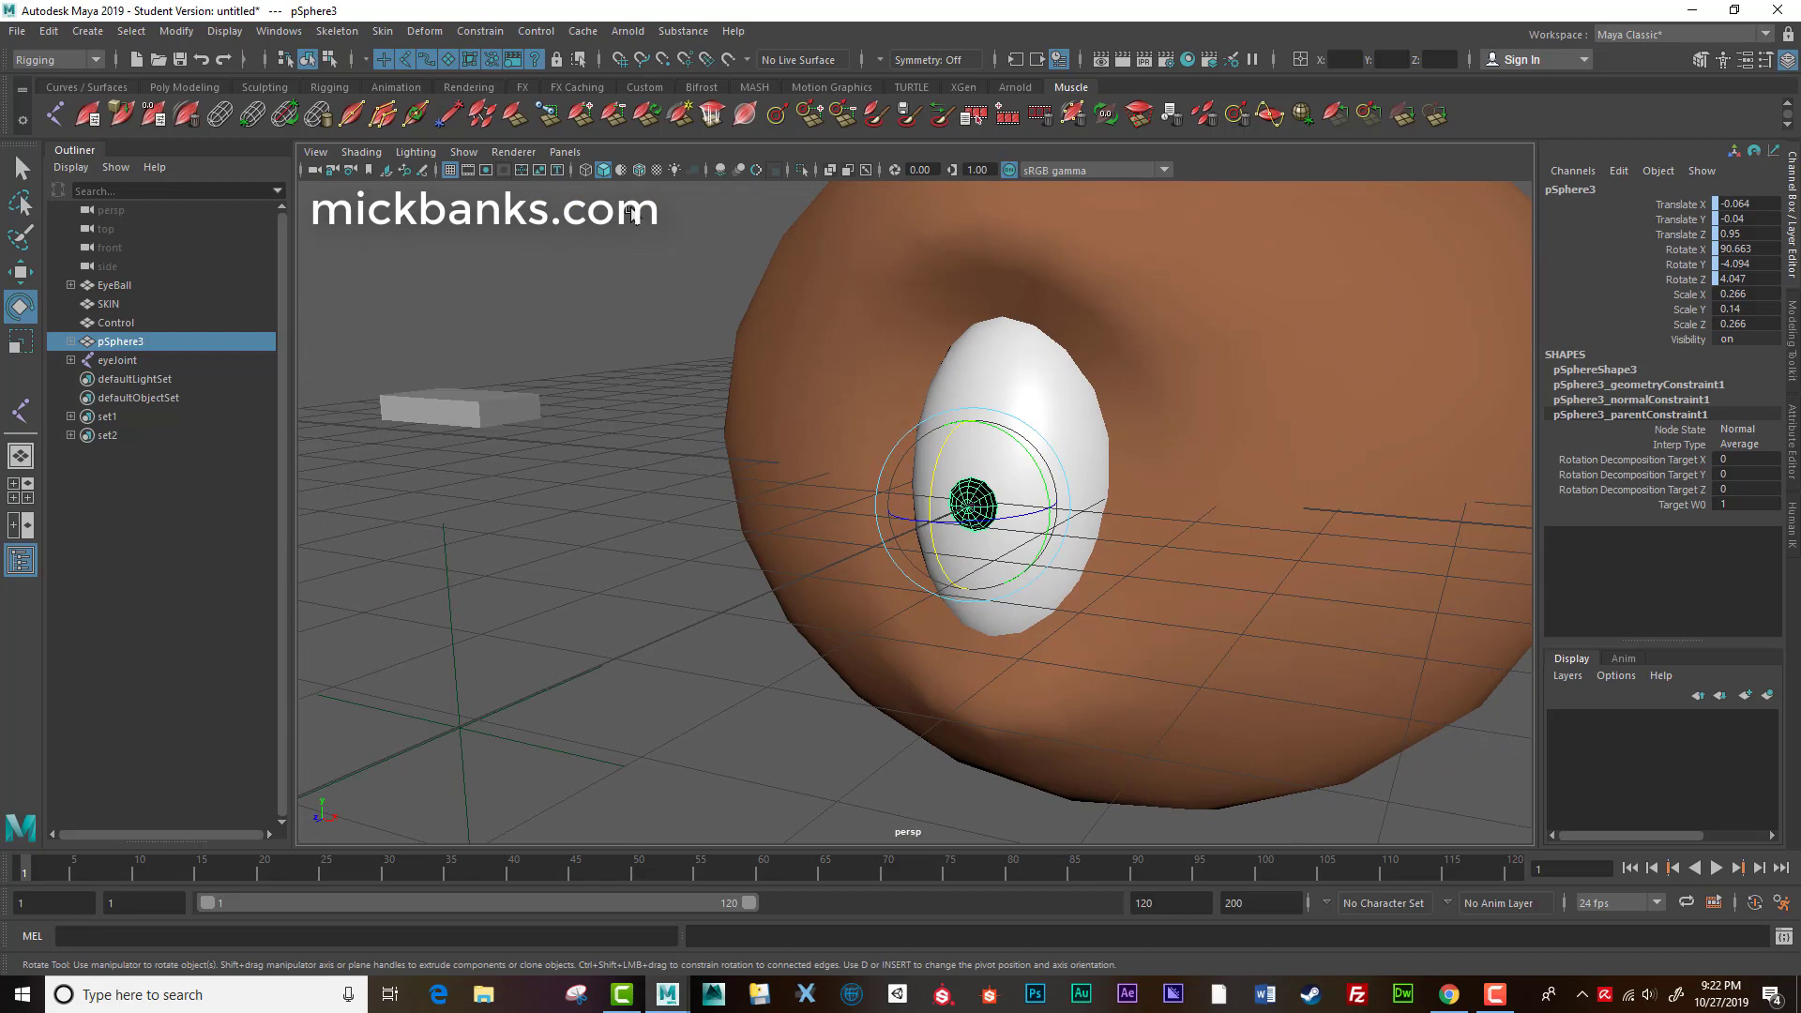
click(639, 171)
click(994, 474)
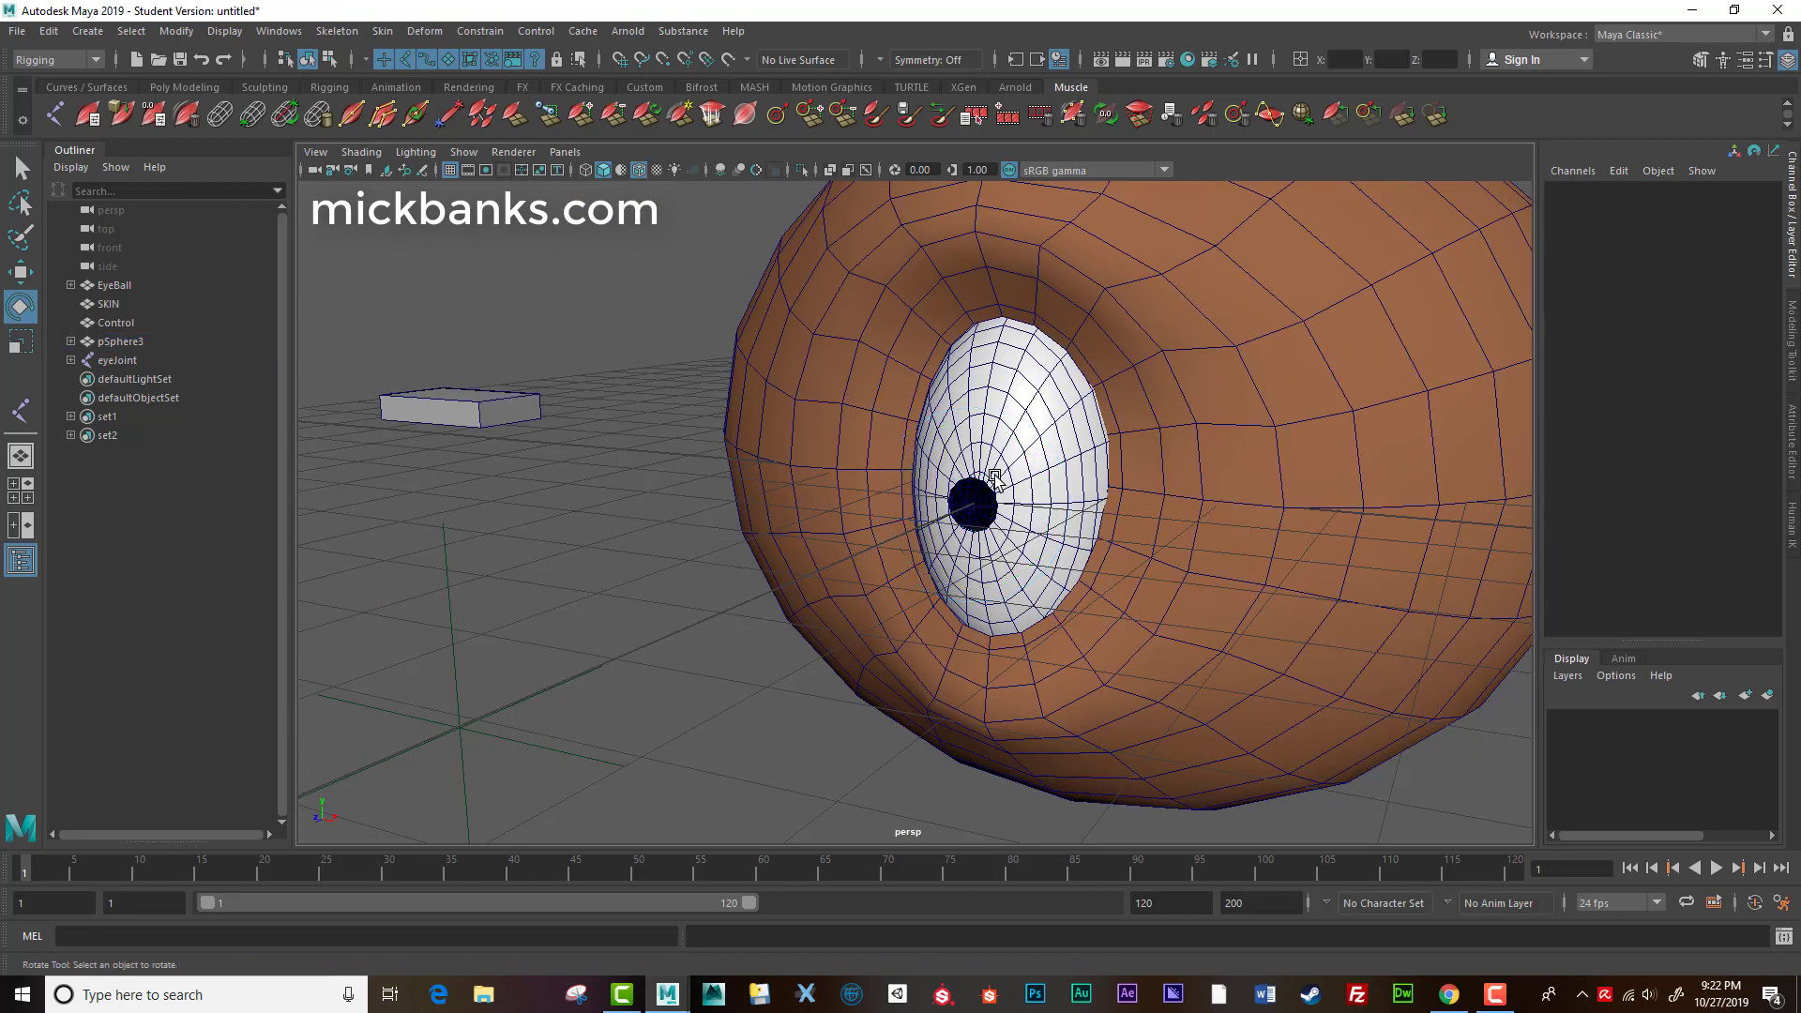
Lower the Target locator to about -0.88 in Y and return it to about X 7.25, Y 0.024, Z 0.057.
click(456, 705)
scroll(519, 695, down, 5)
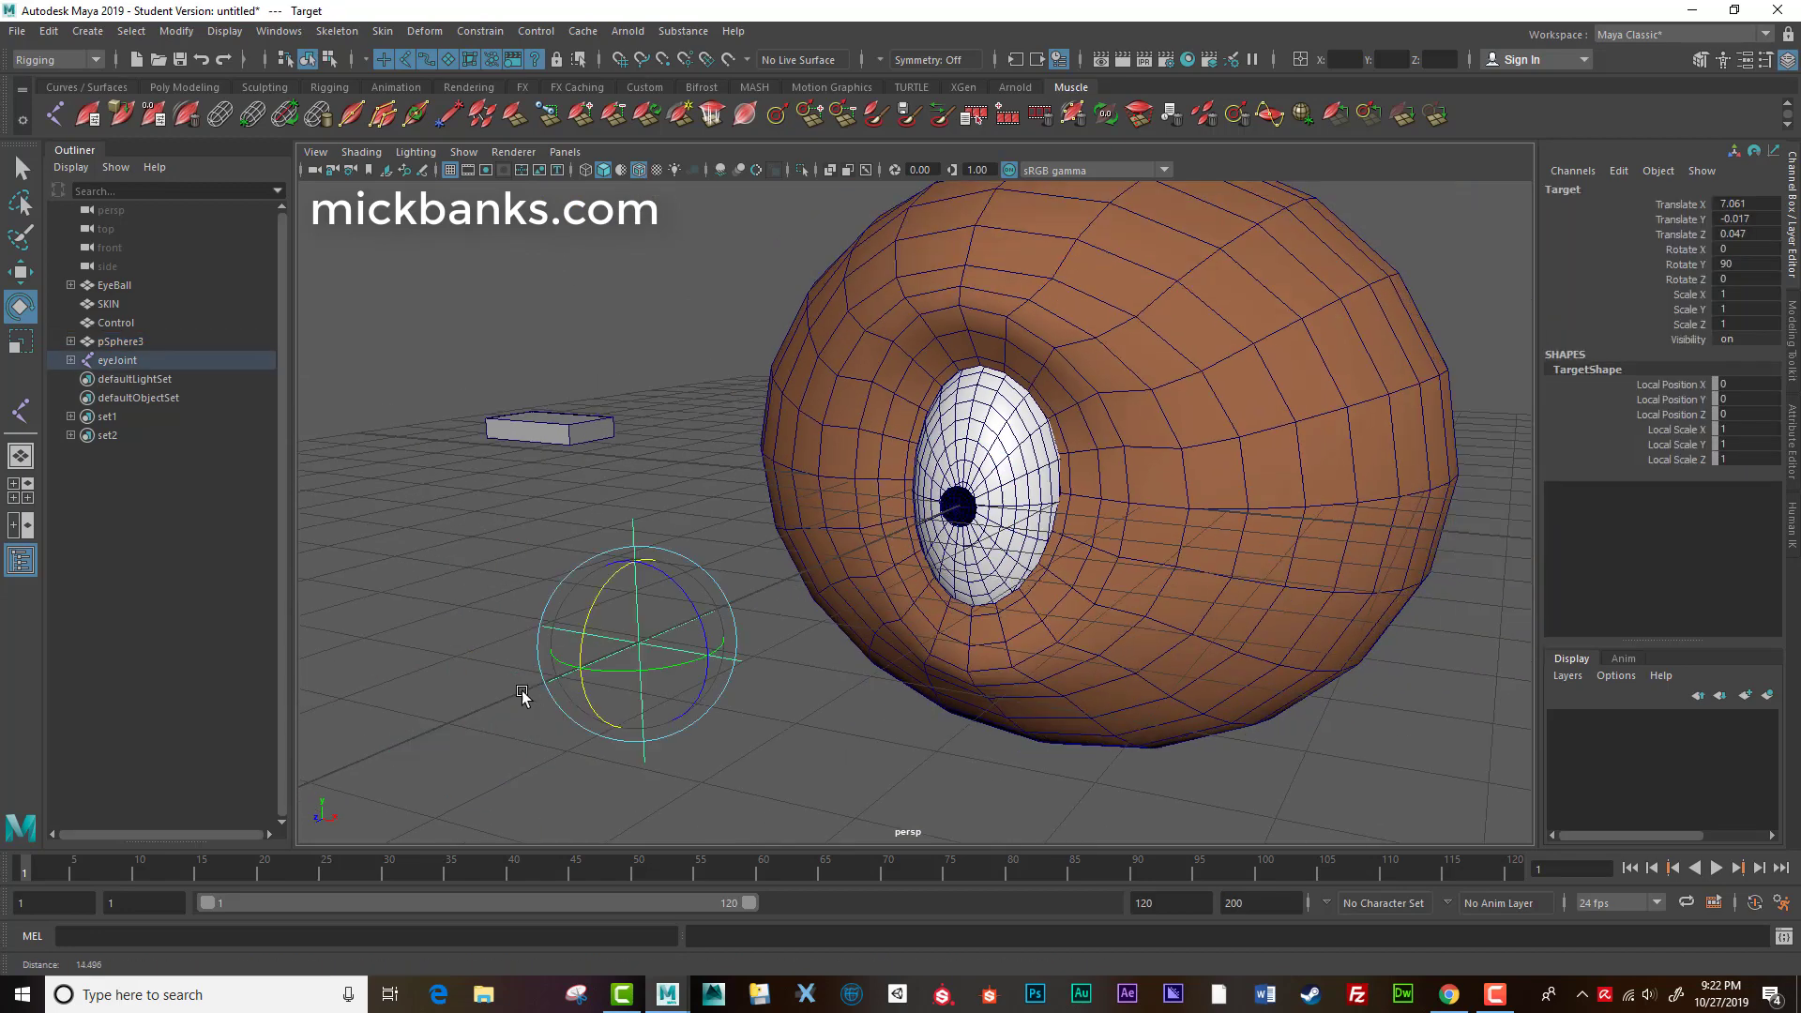
key(w)
drag(692, 621, 686, 697)
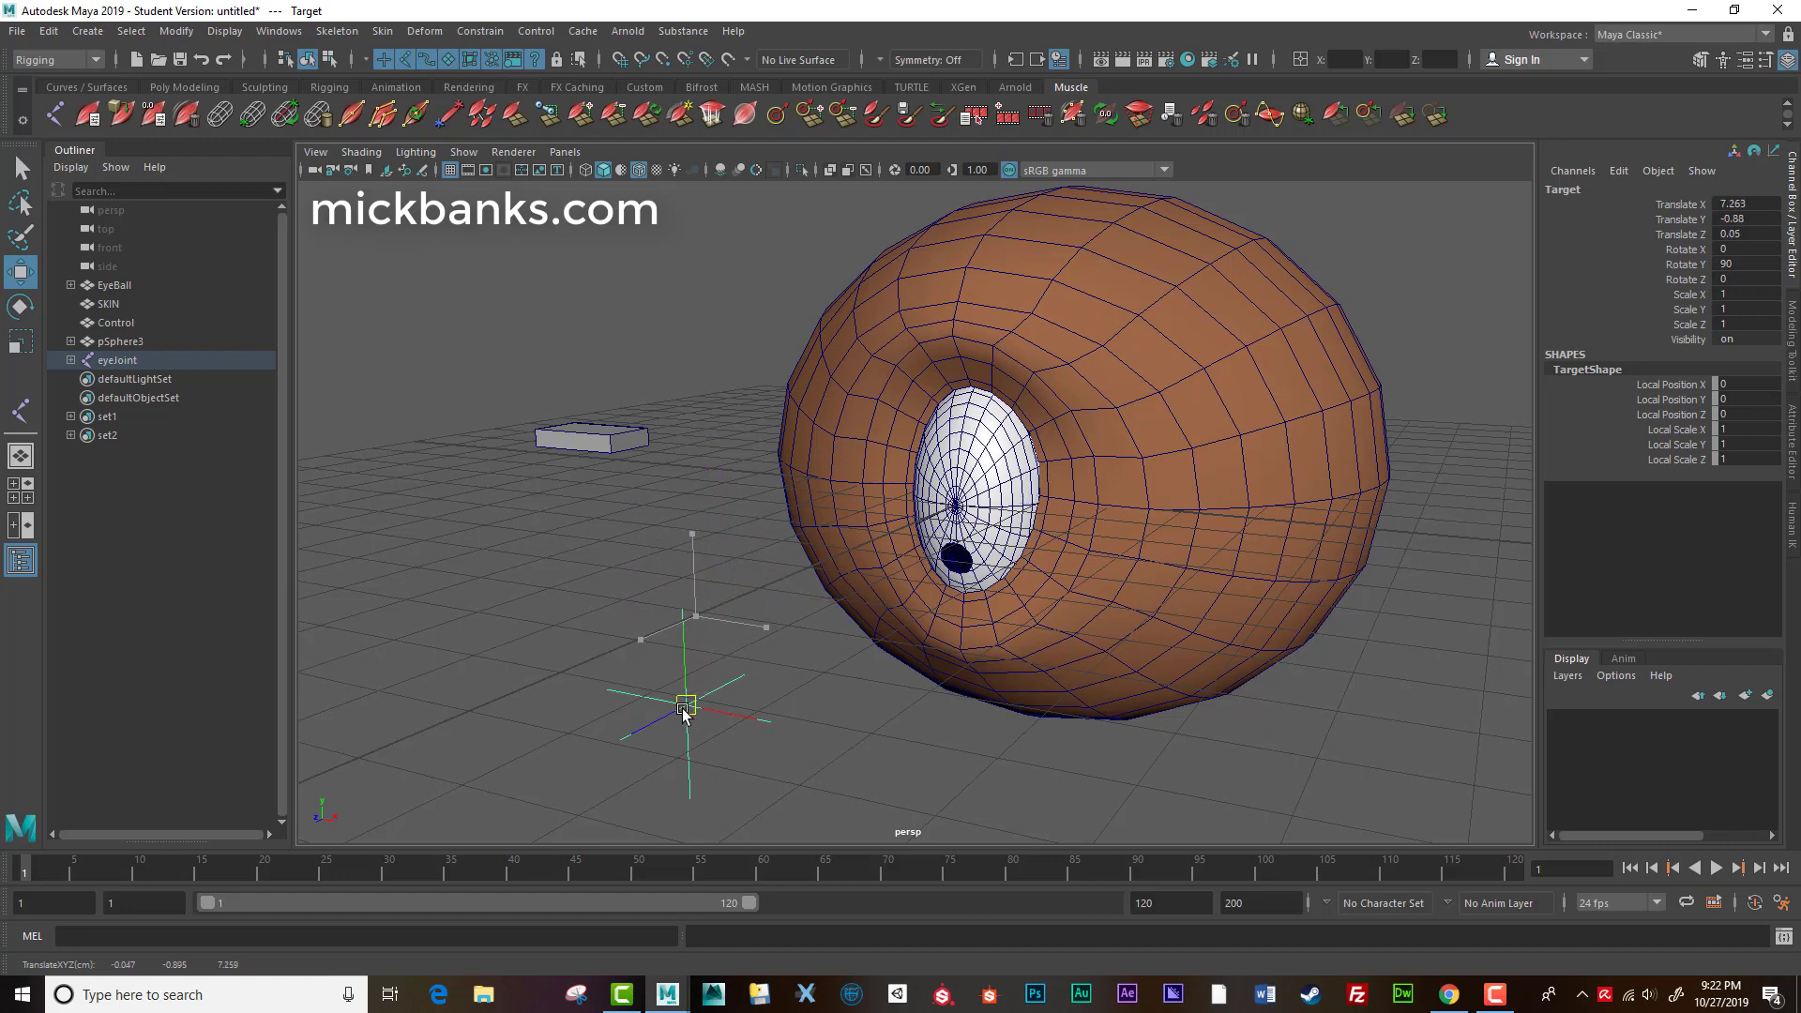
alt+drag(956, 511, 730, 537)
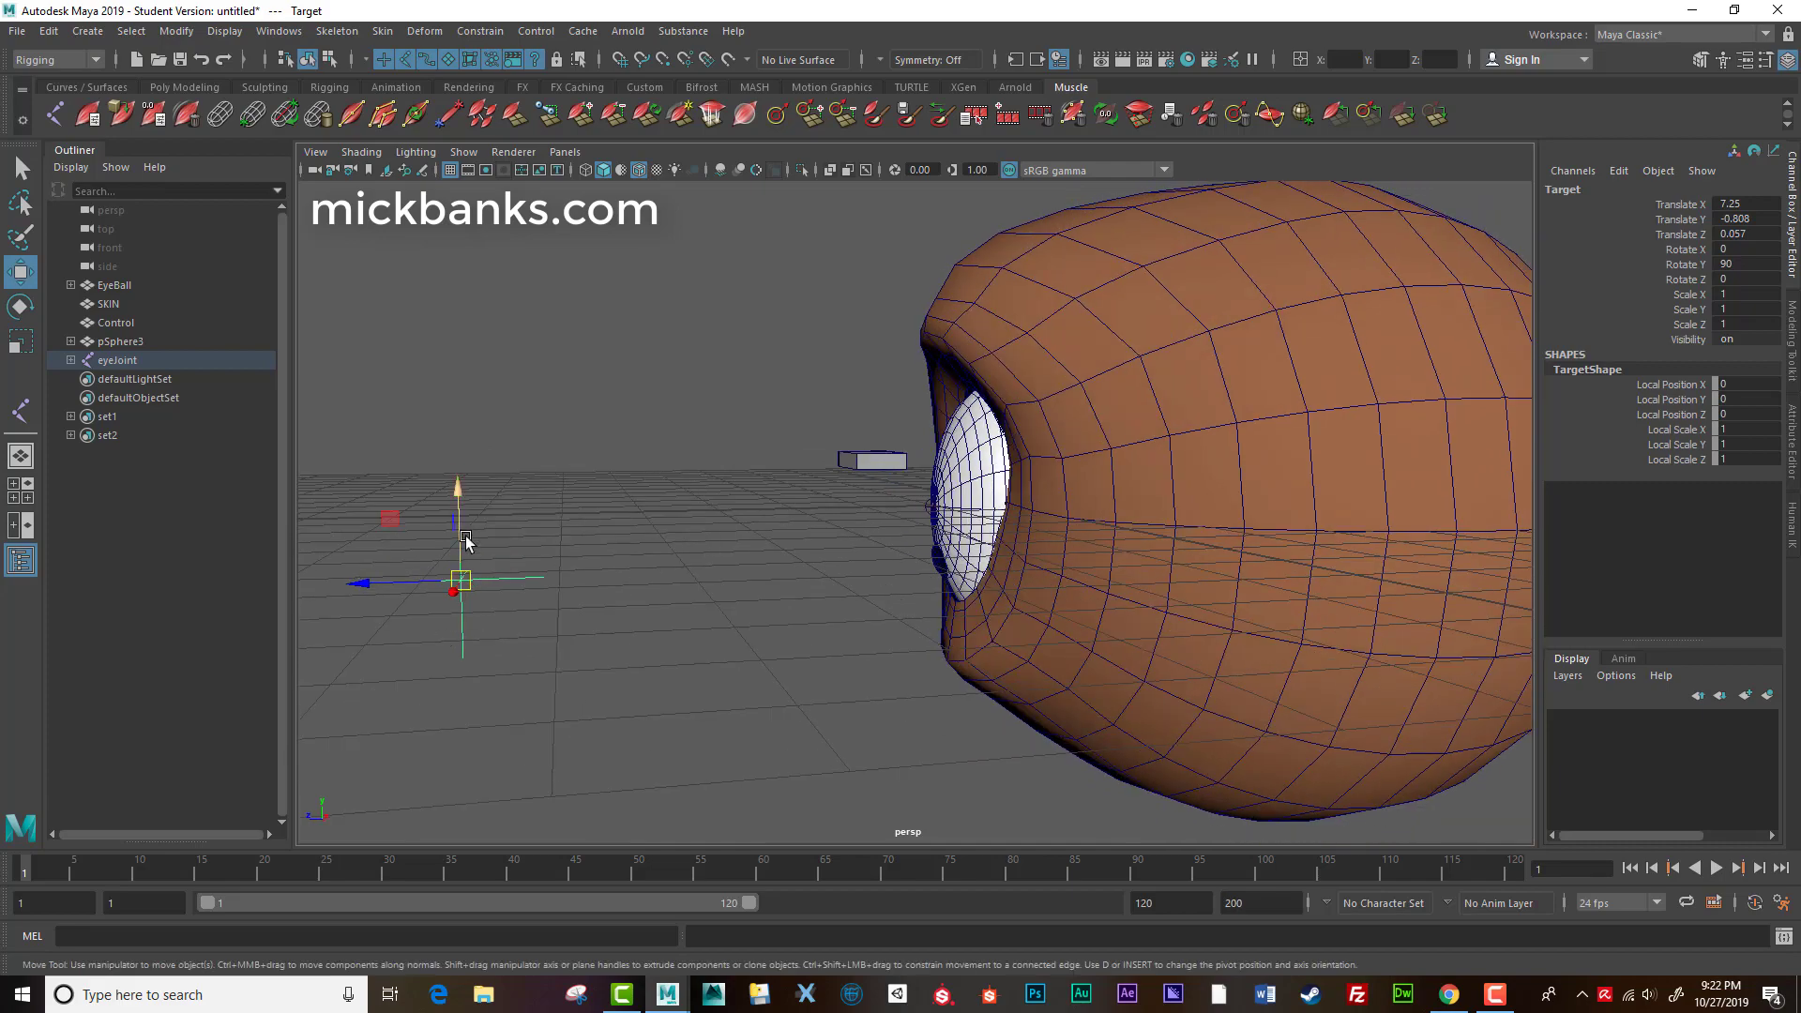
drag(459, 487, 574, 441)
alt+drag(750, 541, 767, 615)
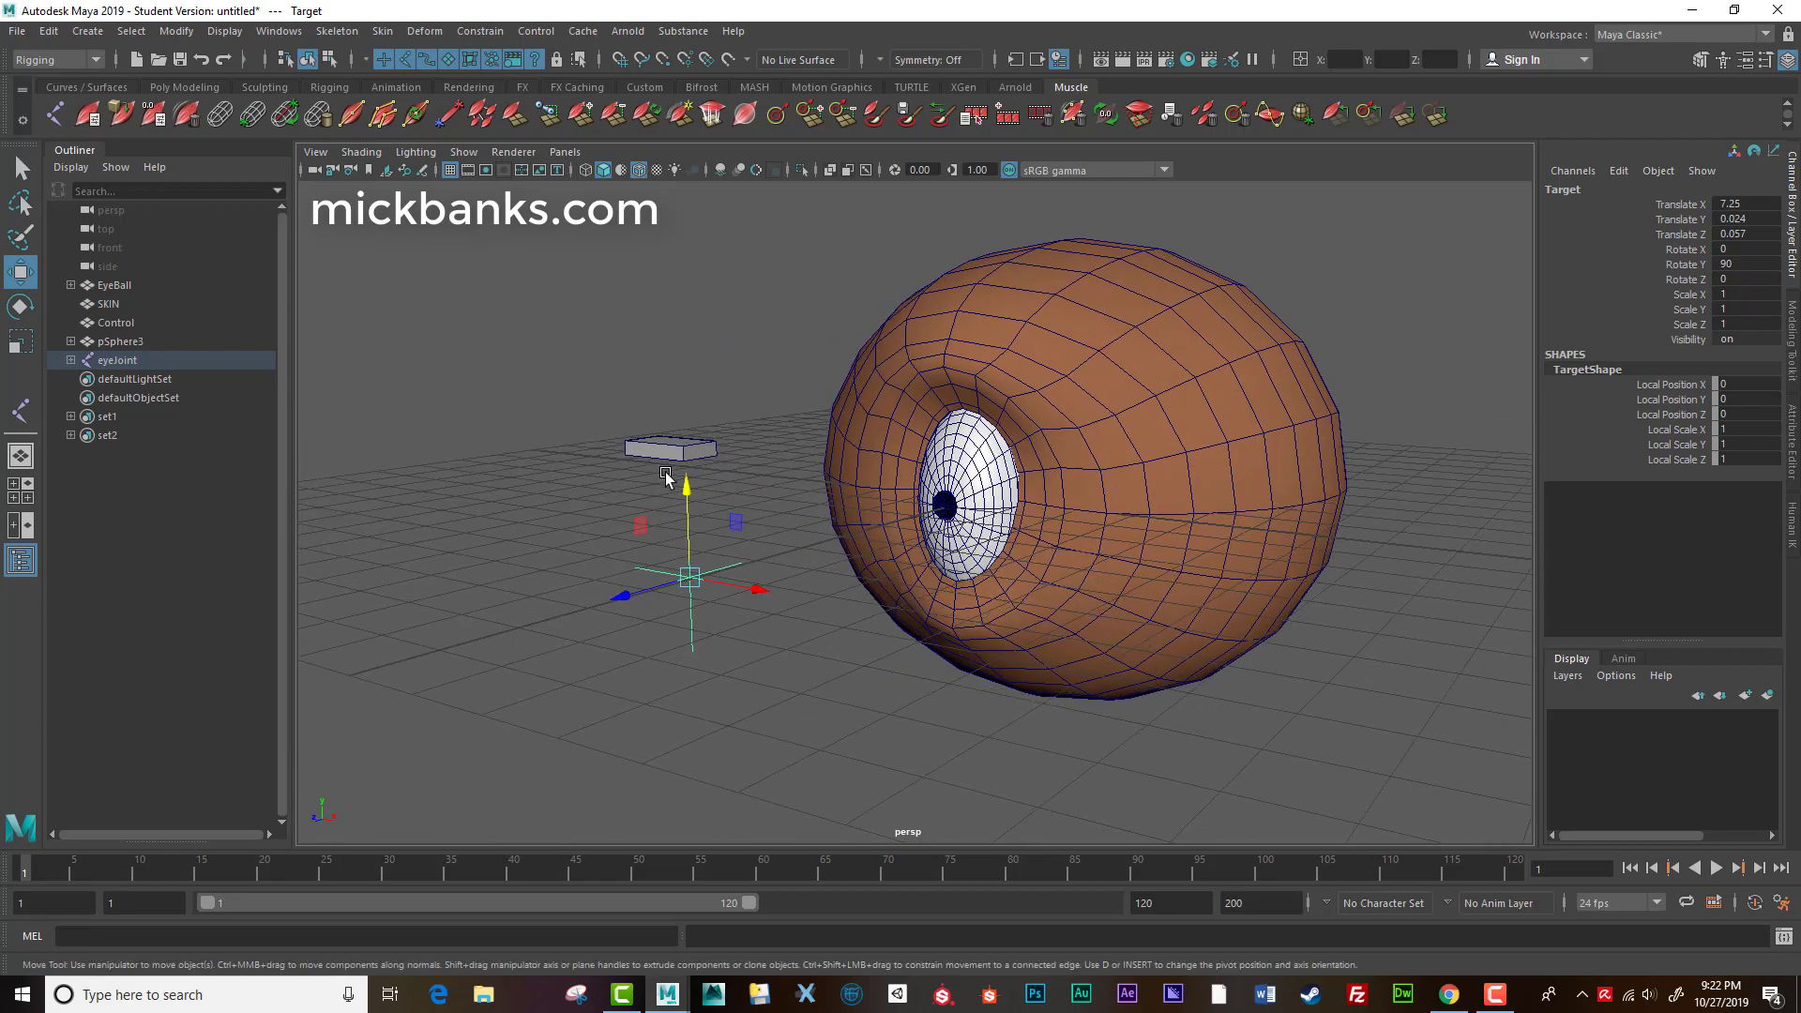
Raise the Control box to about 0.202 in Y.
click(623, 451)
mouse_move(636, 361)
mouse_down()
mouse_move(636, 300)
mouse_move(635, 345)
mouse_up()
mouse_move(718, 527)
alt+mouse_down()
mouse_move(681, 517)
mouse_move(719, 517)
mouse_move(687, 537)
mouse_move(832, 522)
mouse_move(736, 522)
alt+mouse_up()
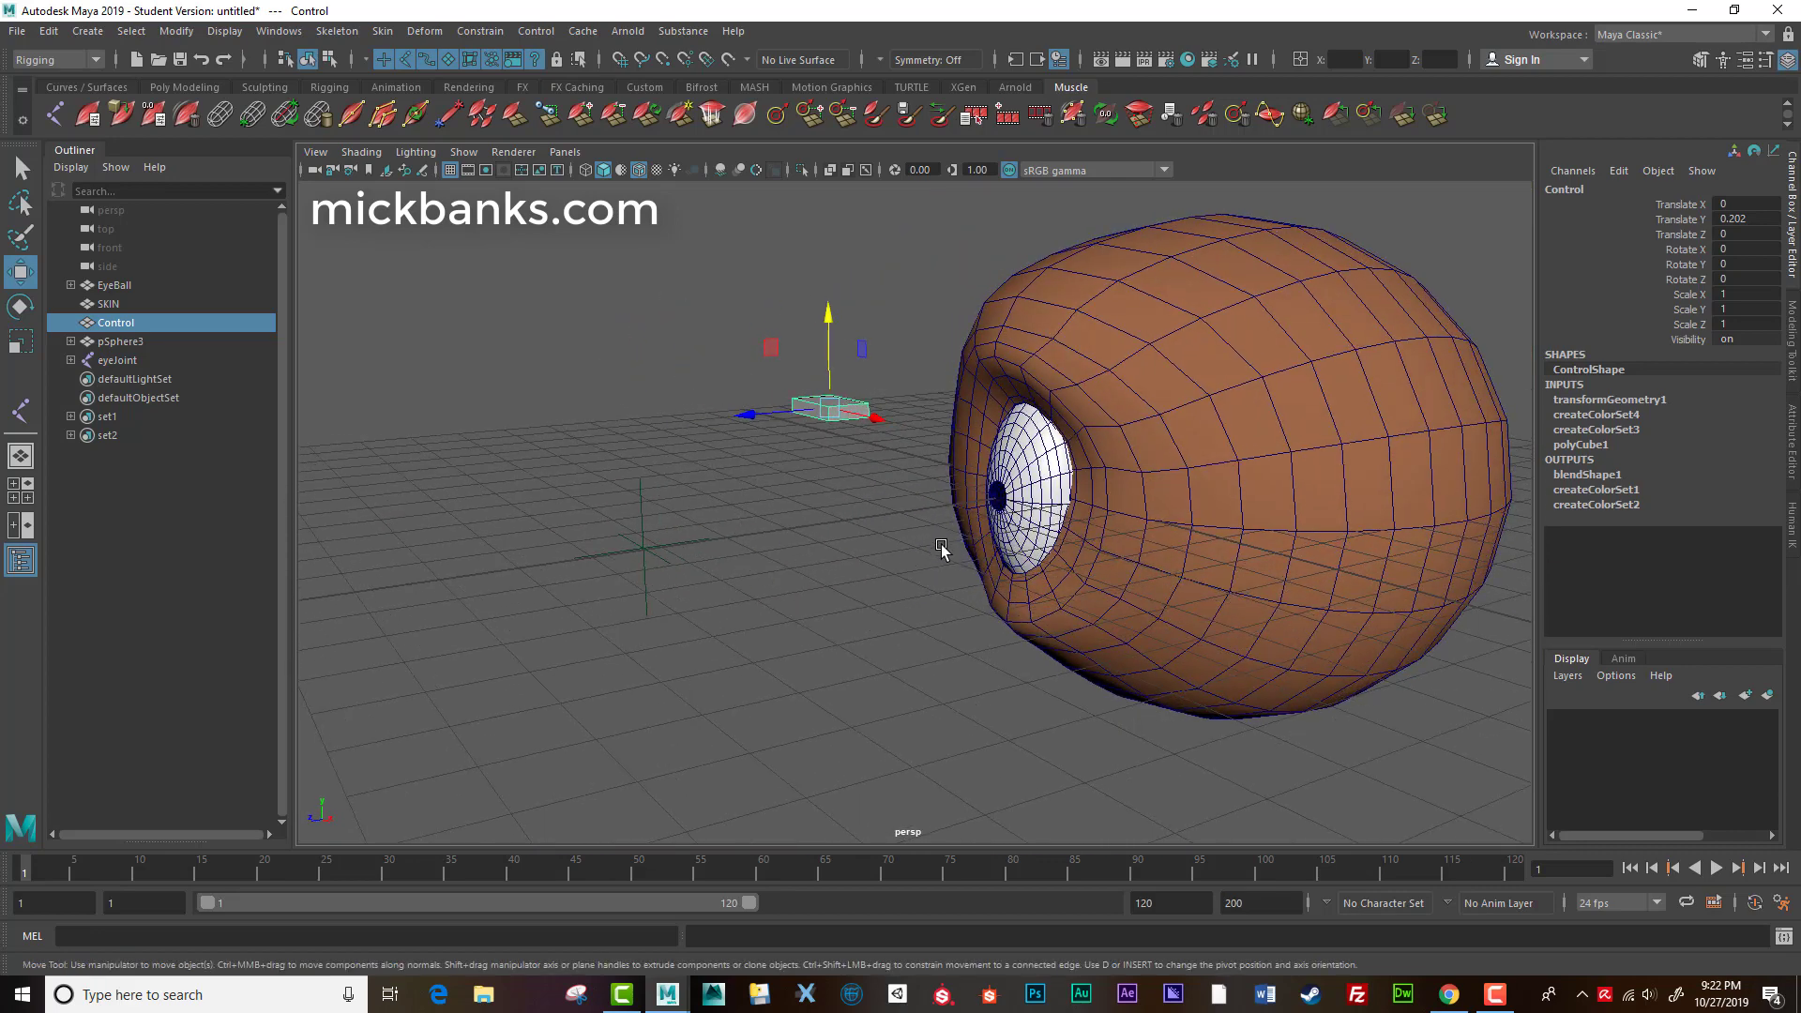
Use wireframe display to select the joint inside the eyeball, try rotating it in shaded display, and undo the rotation.
key(4)
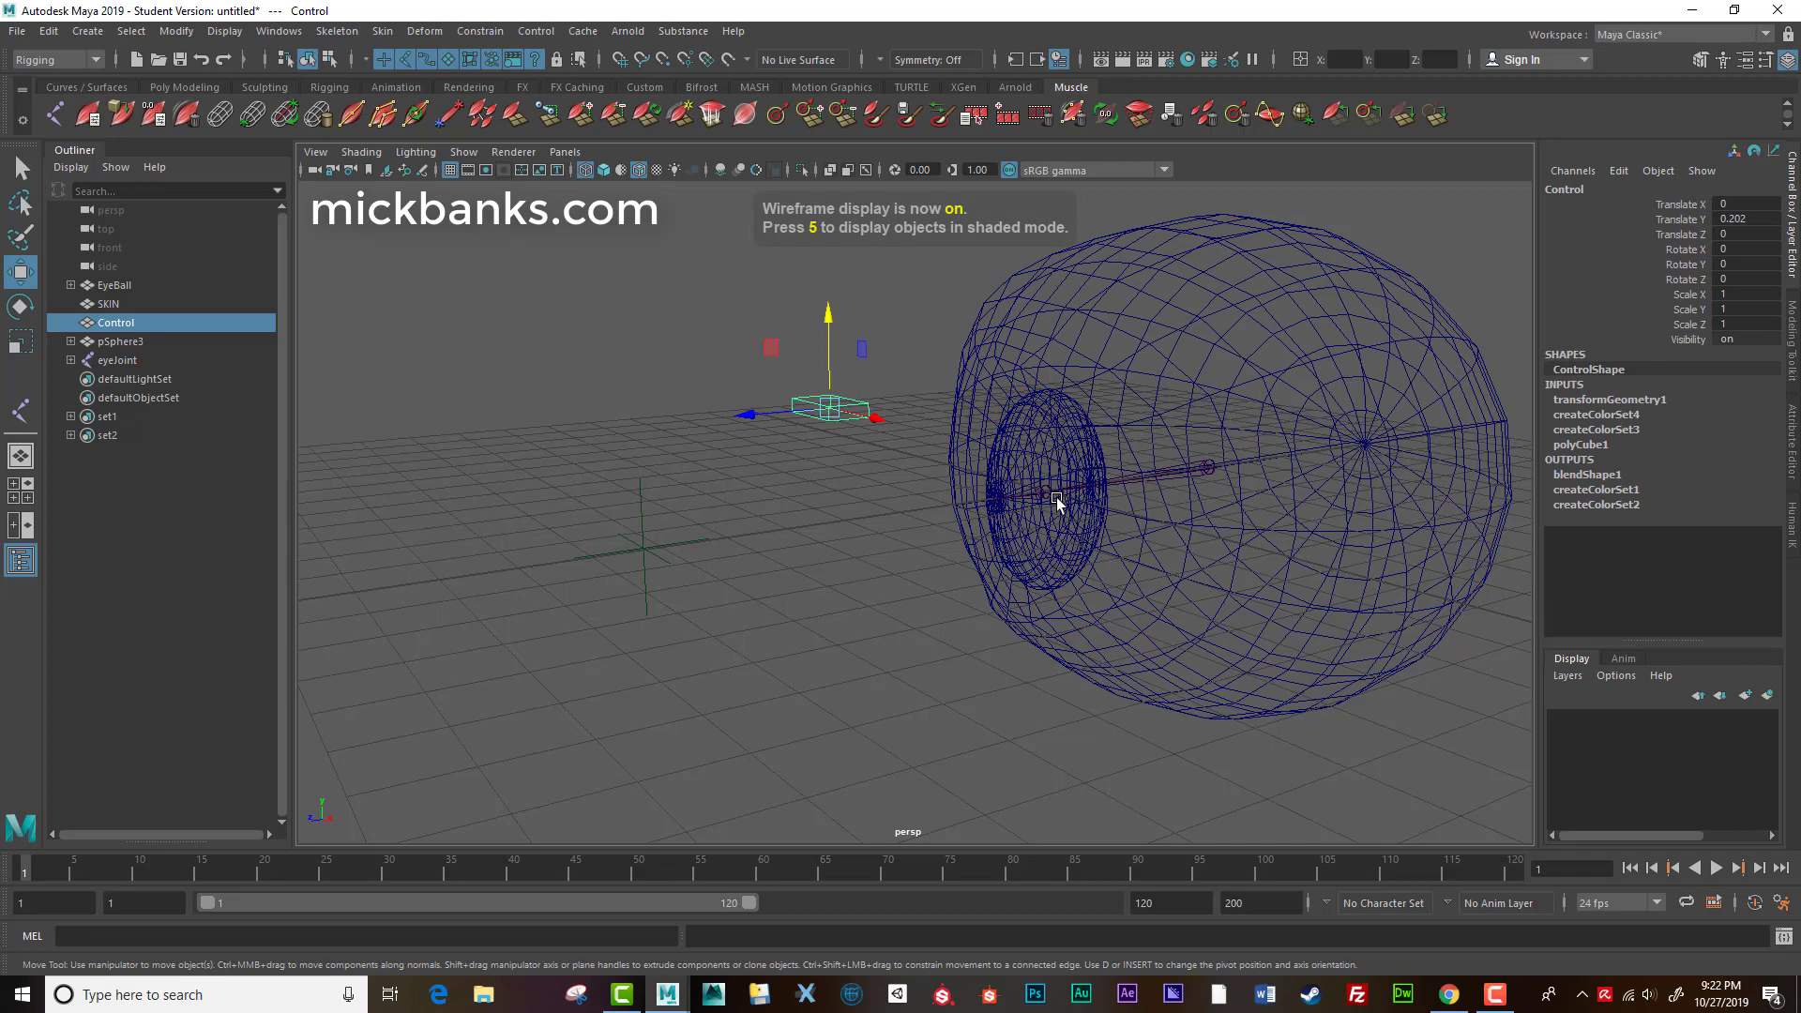
click(1055, 498)
click(1037, 495)
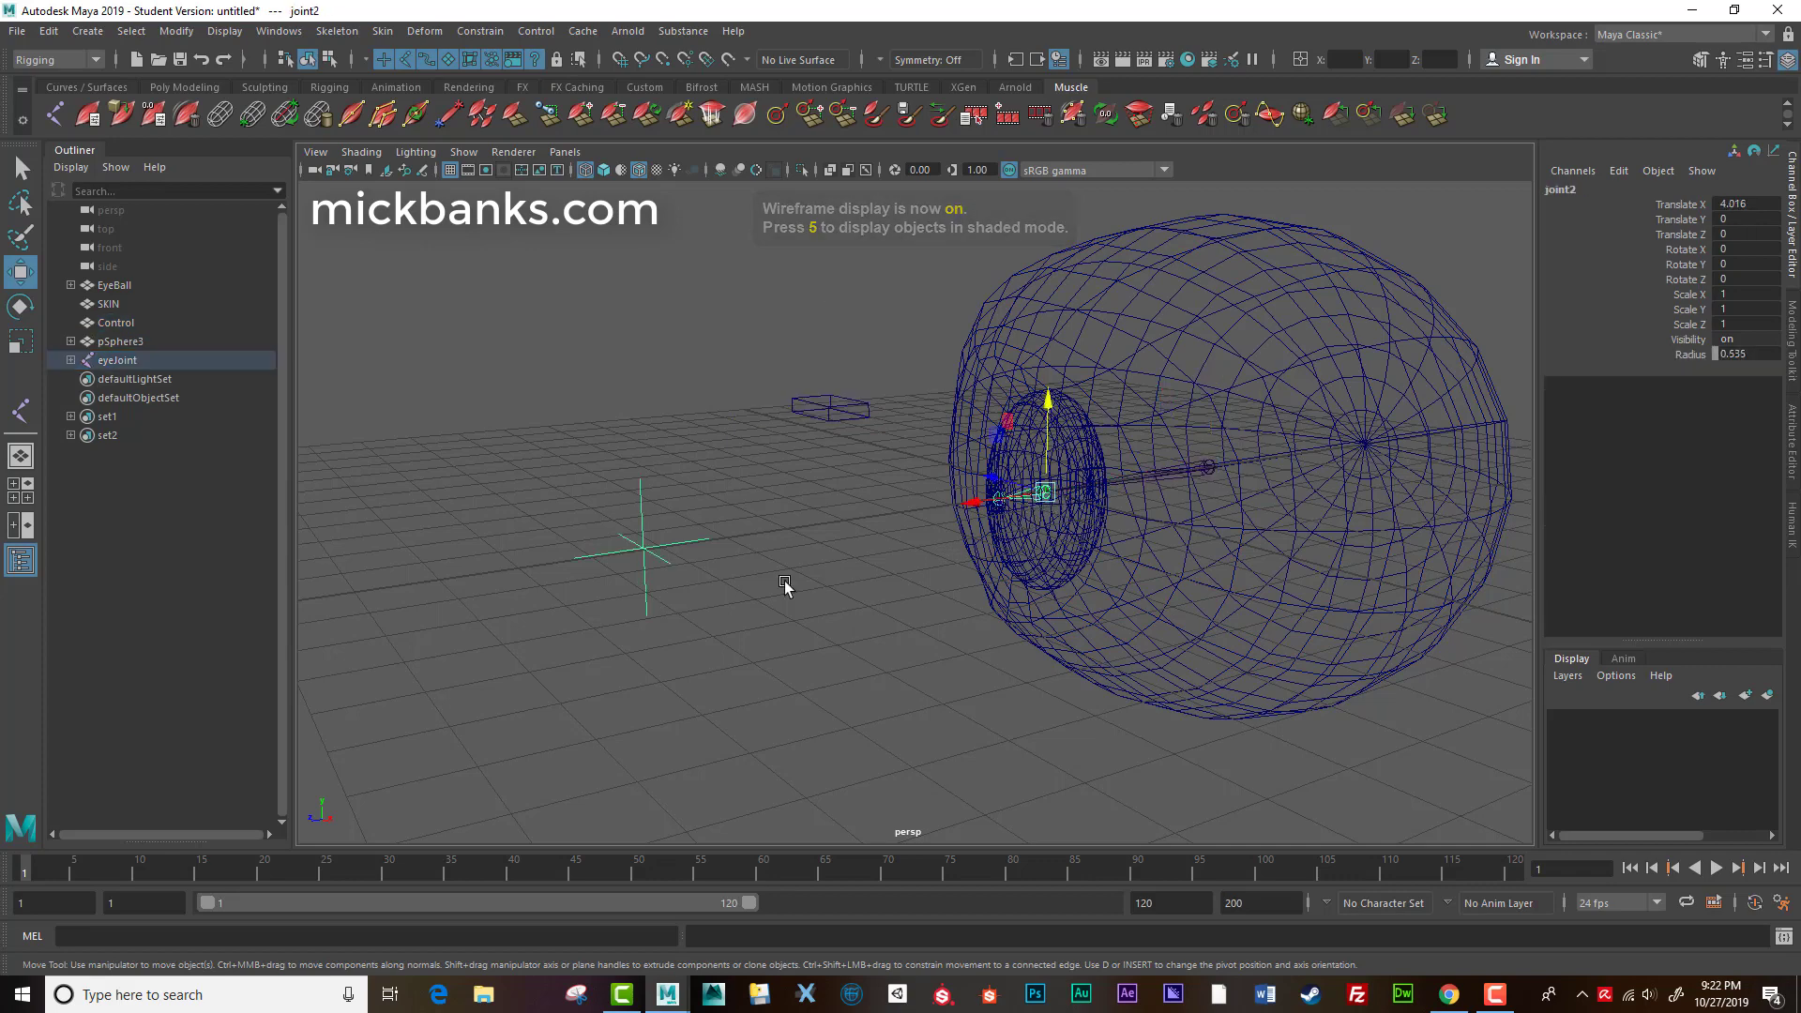
key(5)
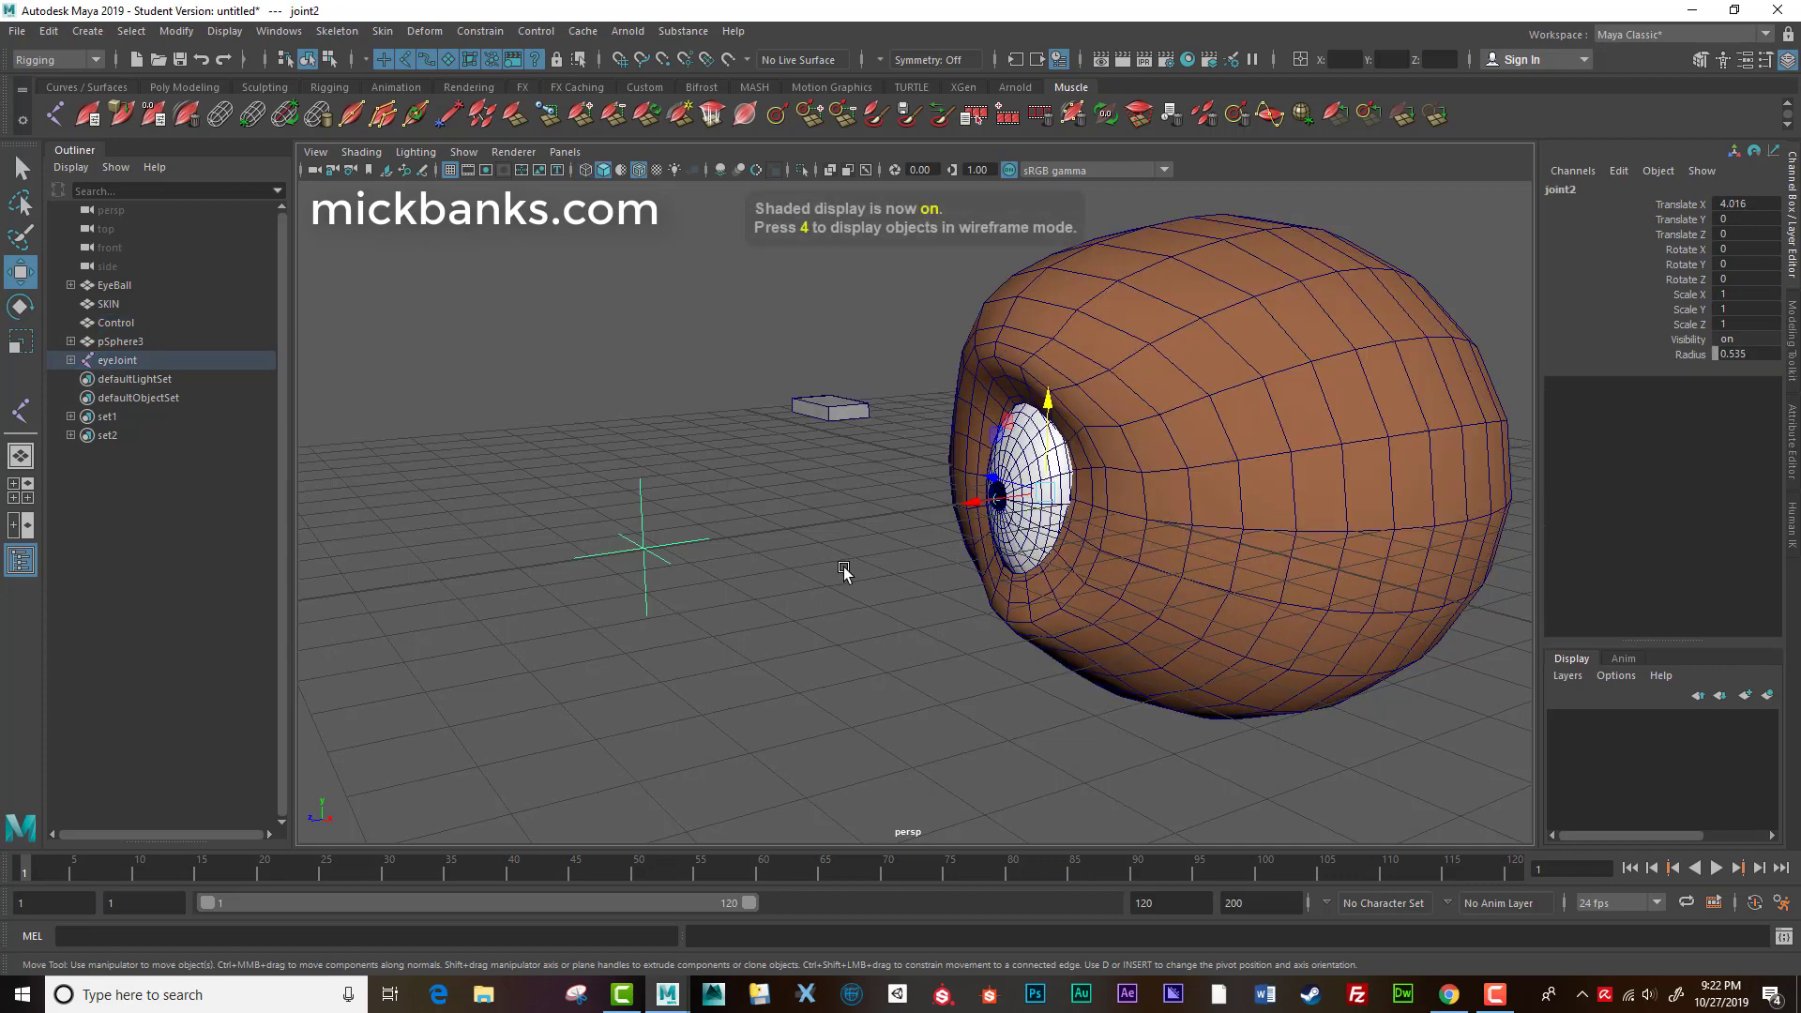
key(e)
drag(1000, 436, 967, 515)
key(ctrl+z)
Delete the existing pupil mesh, pSphere3, from the front of the eyeball.
alt+drag(746, 530, 946, 504)
click(969, 506)
click(997, 493)
click(946, 504)
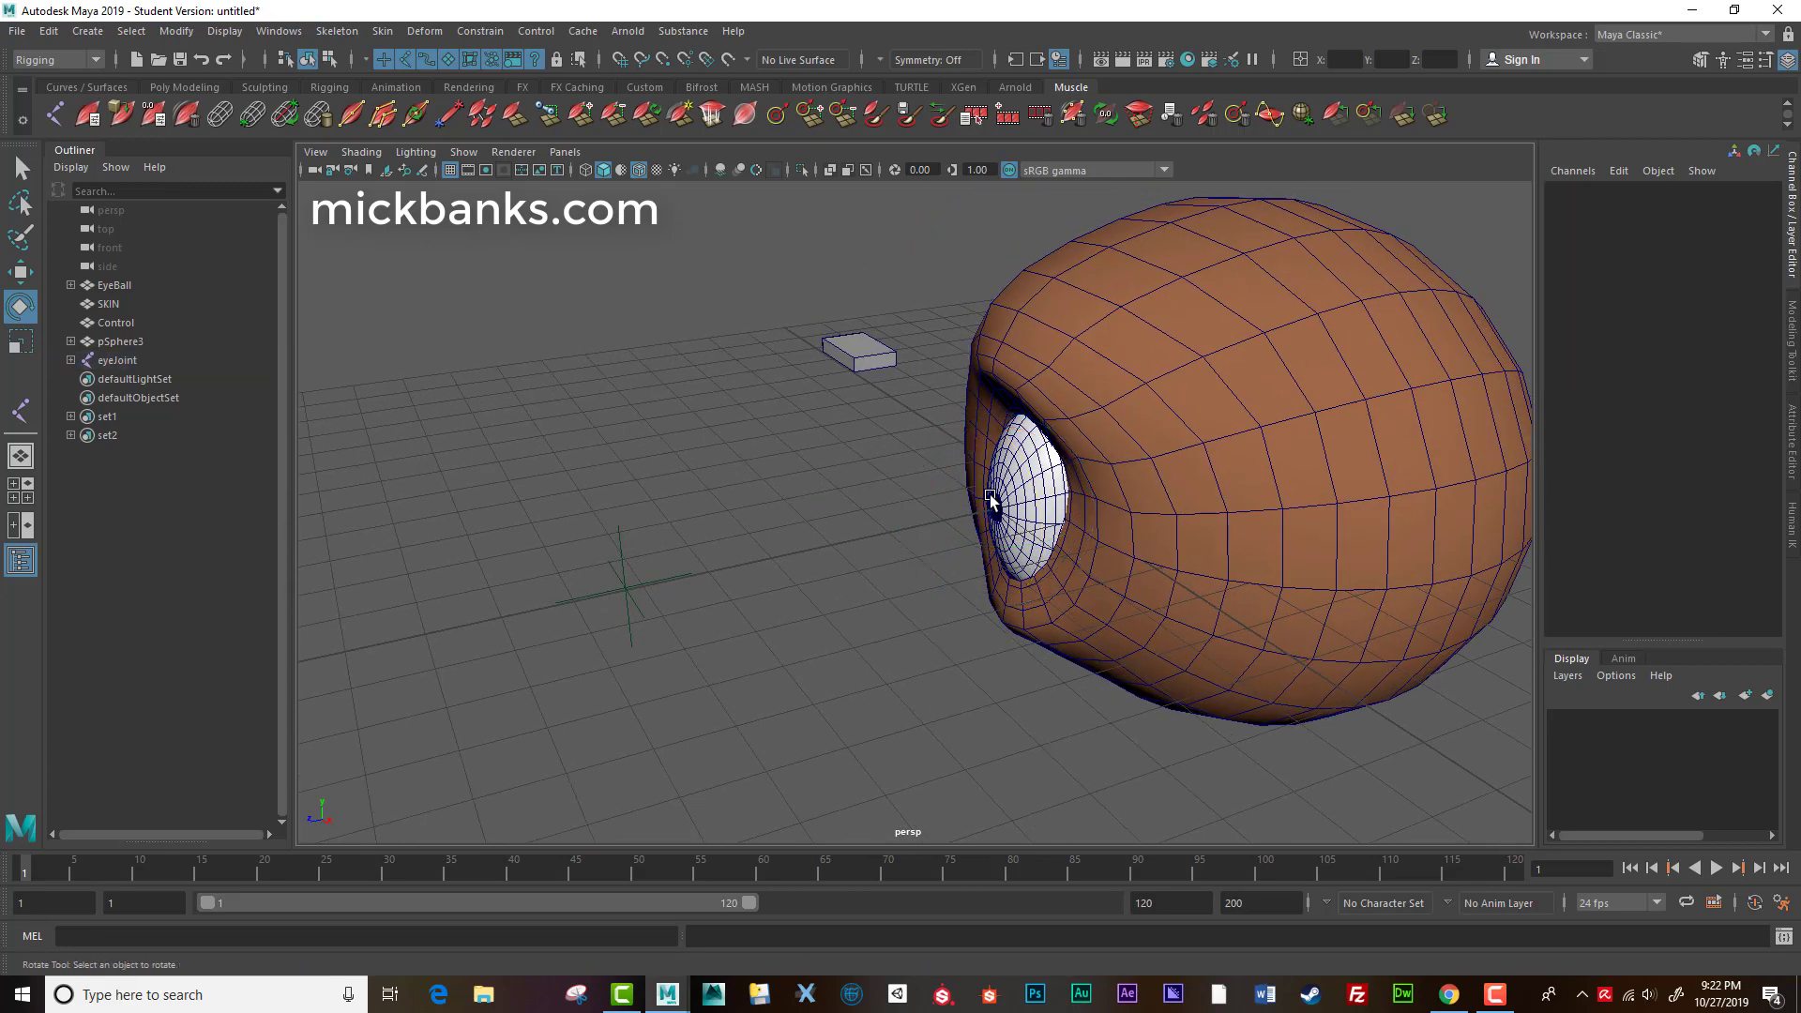
click(991, 502)
alt+drag(801, 522, 797, 516)
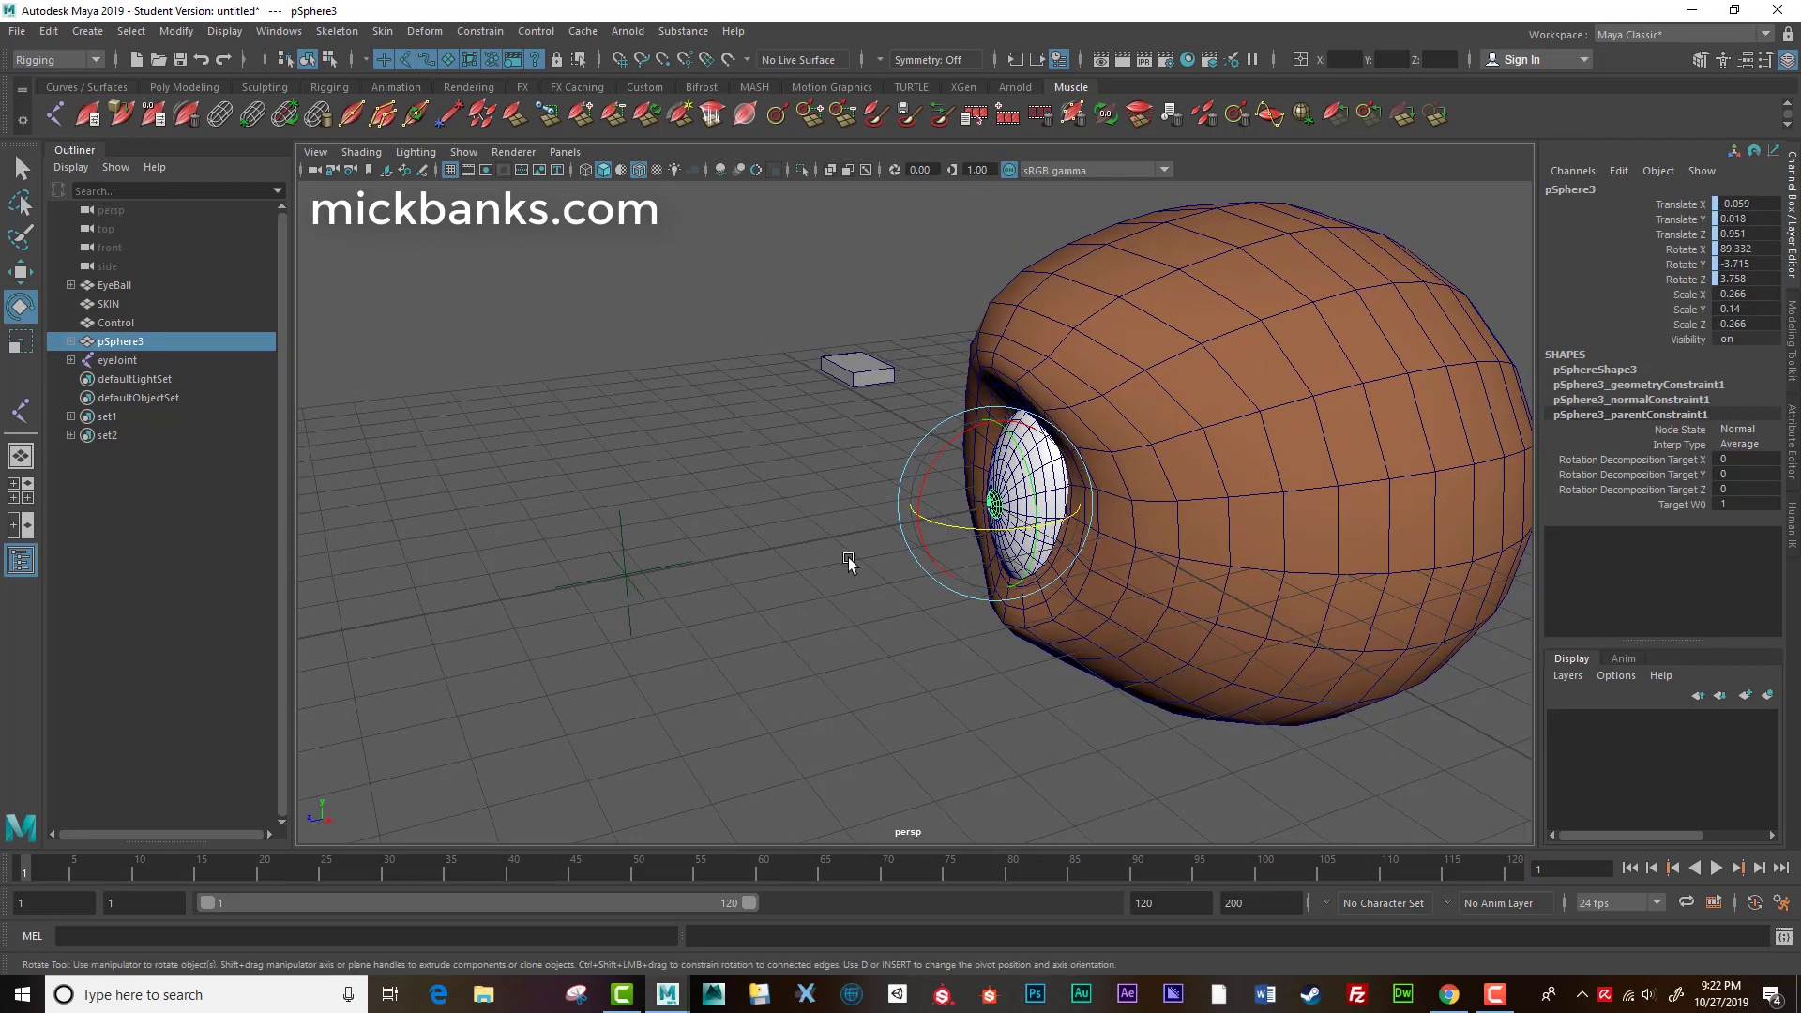
key(Delete)
alt+drag(880, 546, 938, 512)
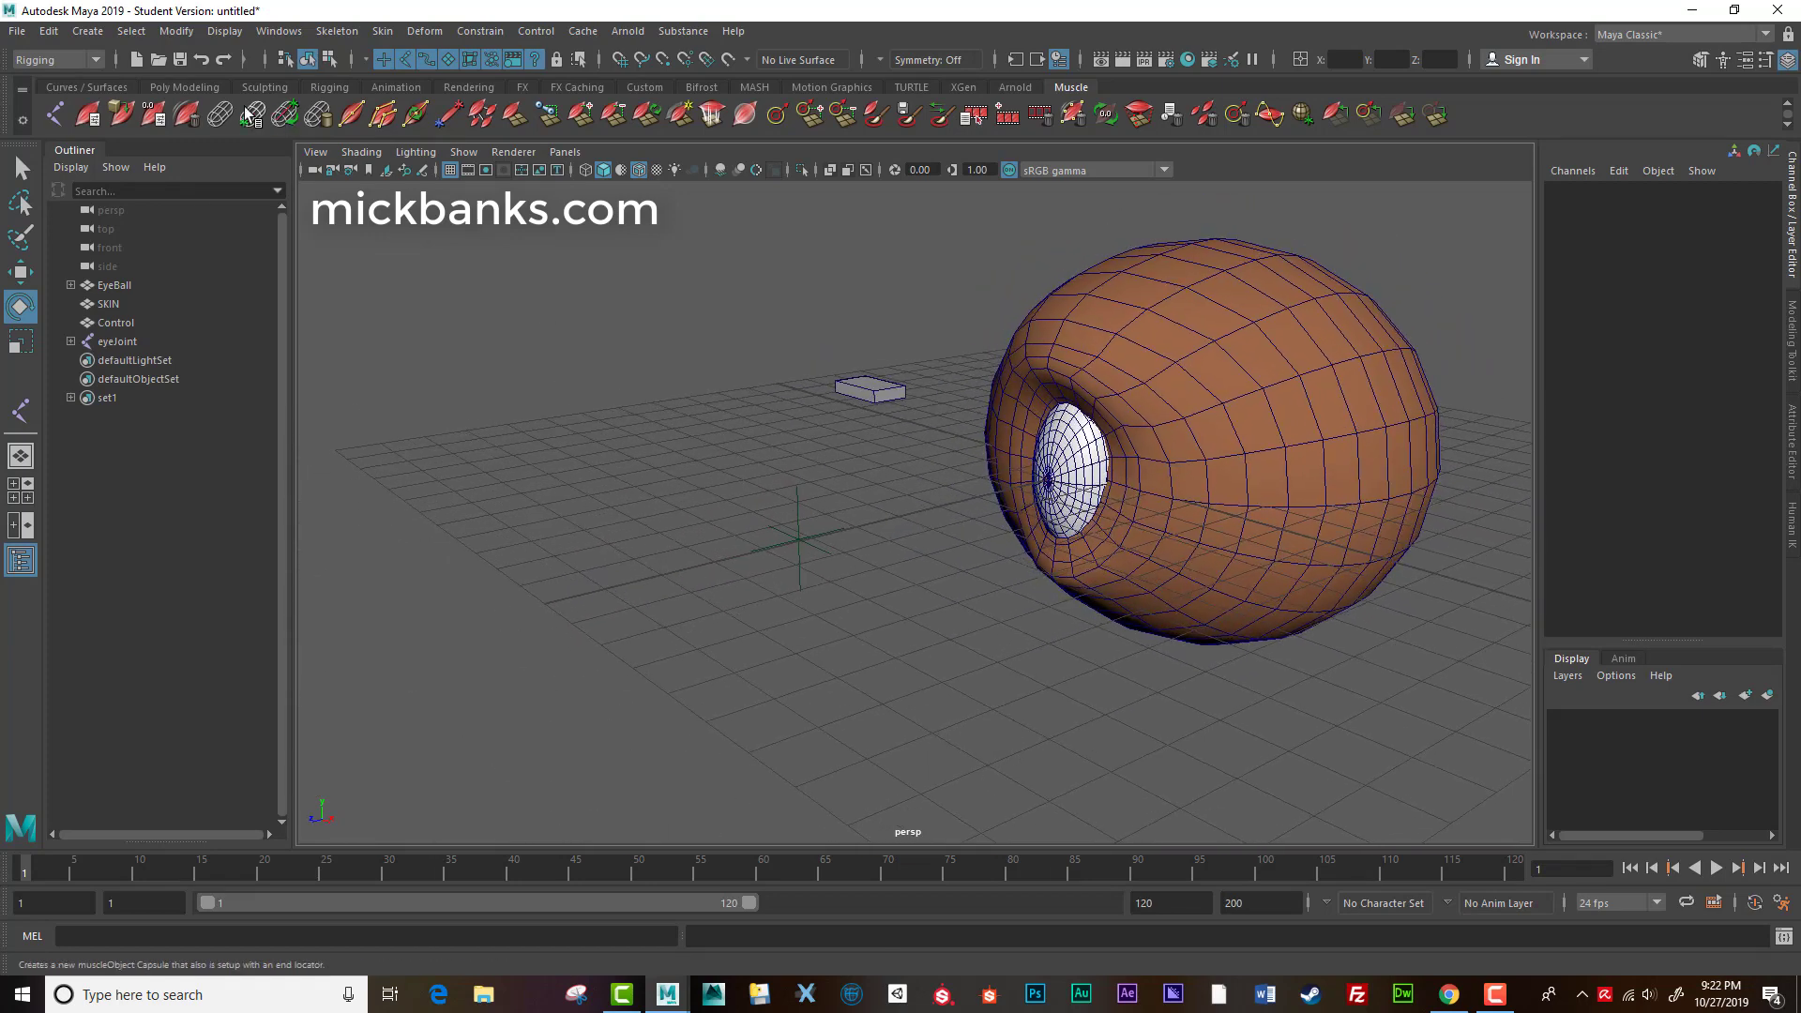
Create a polygon sphere and move it in front of the eyeball to about 4.606 in Z.
click(185, 88)
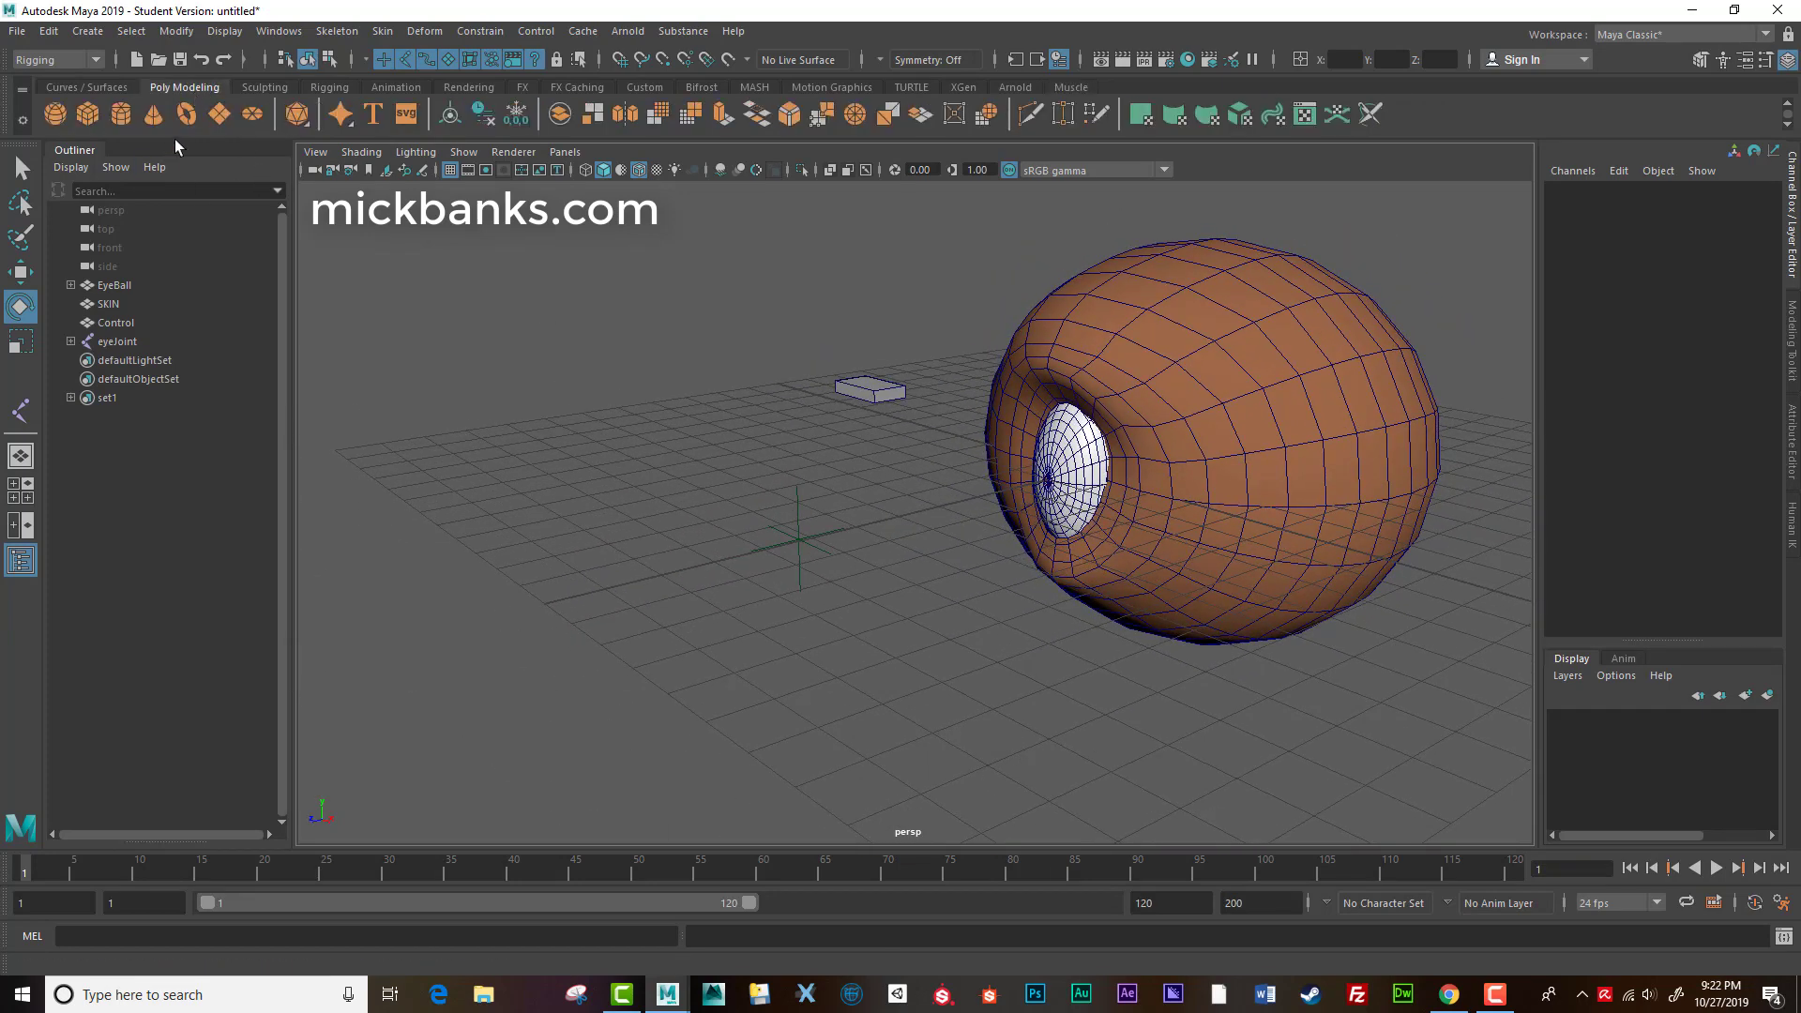
click(54, 113)
key(w)
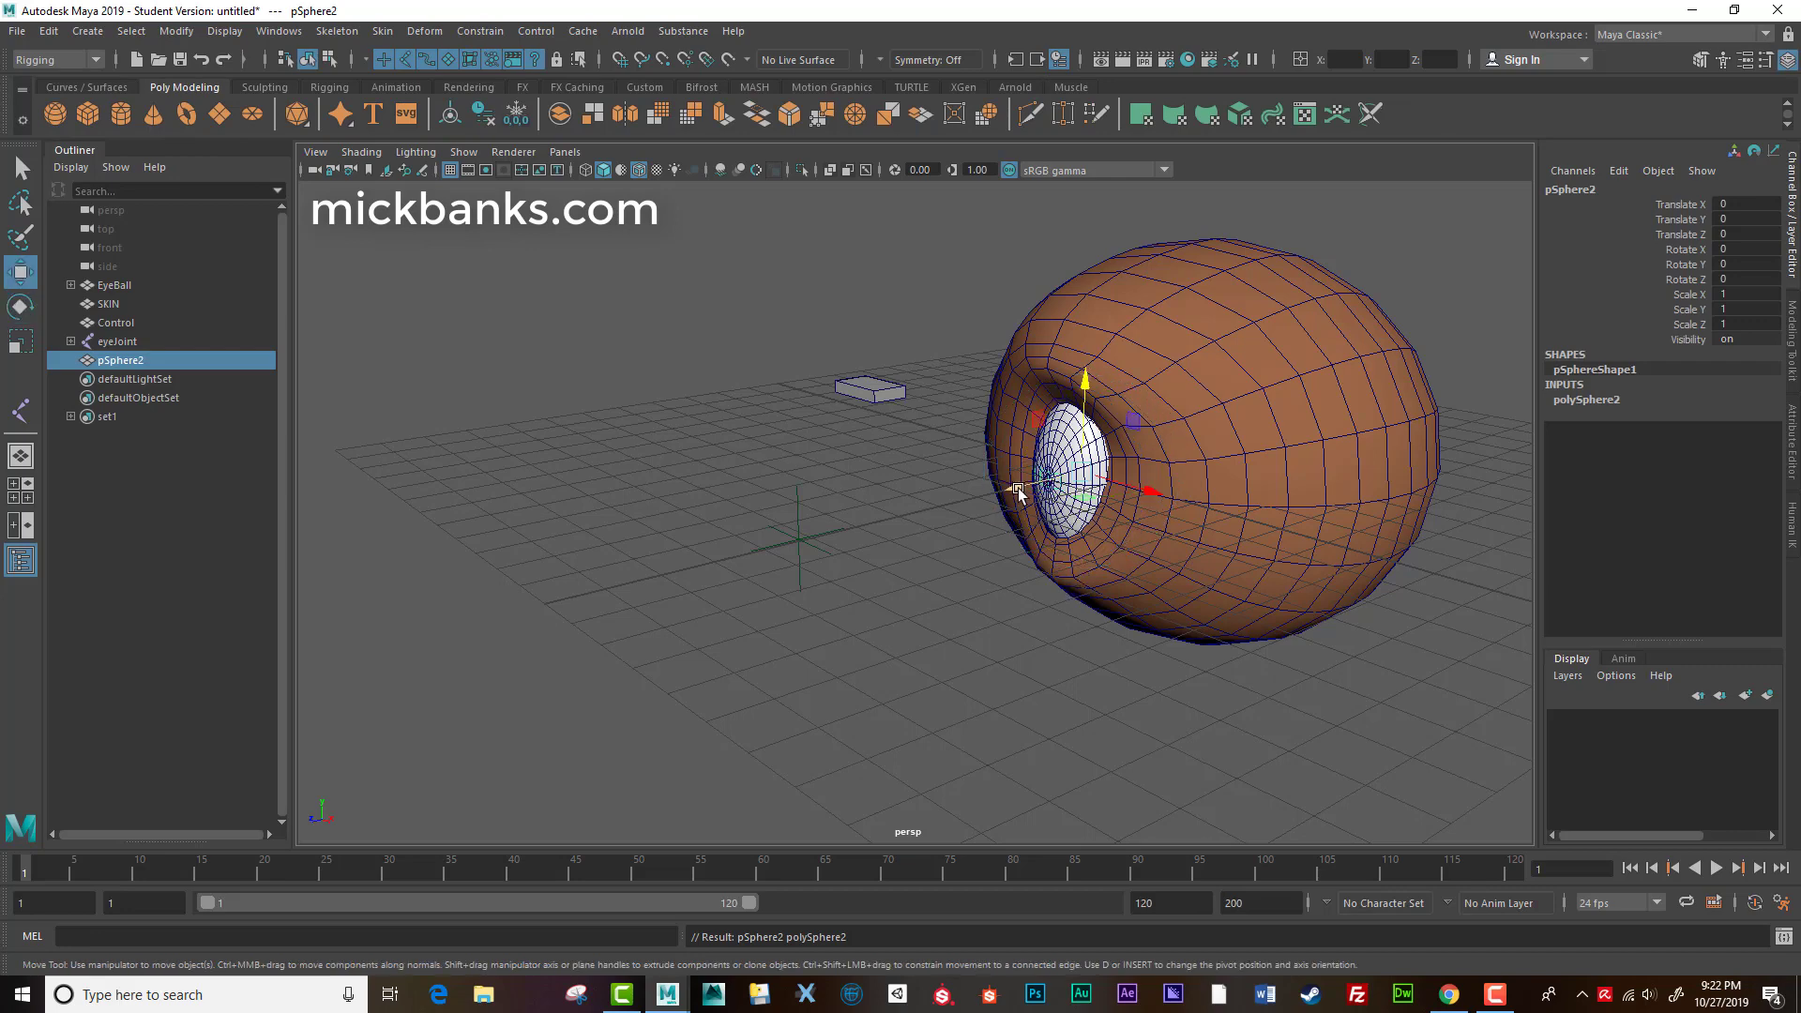
drag(1013, 495, 868, 572)
Delete the new sphere's lower-half faces and the bottom ring of the remaining half to make a shallow dome.
alt+right_drag(867, 573, 1117, 713)
right_drag(896, 490, 892, 528)
drag(960, 461, 704, 605)
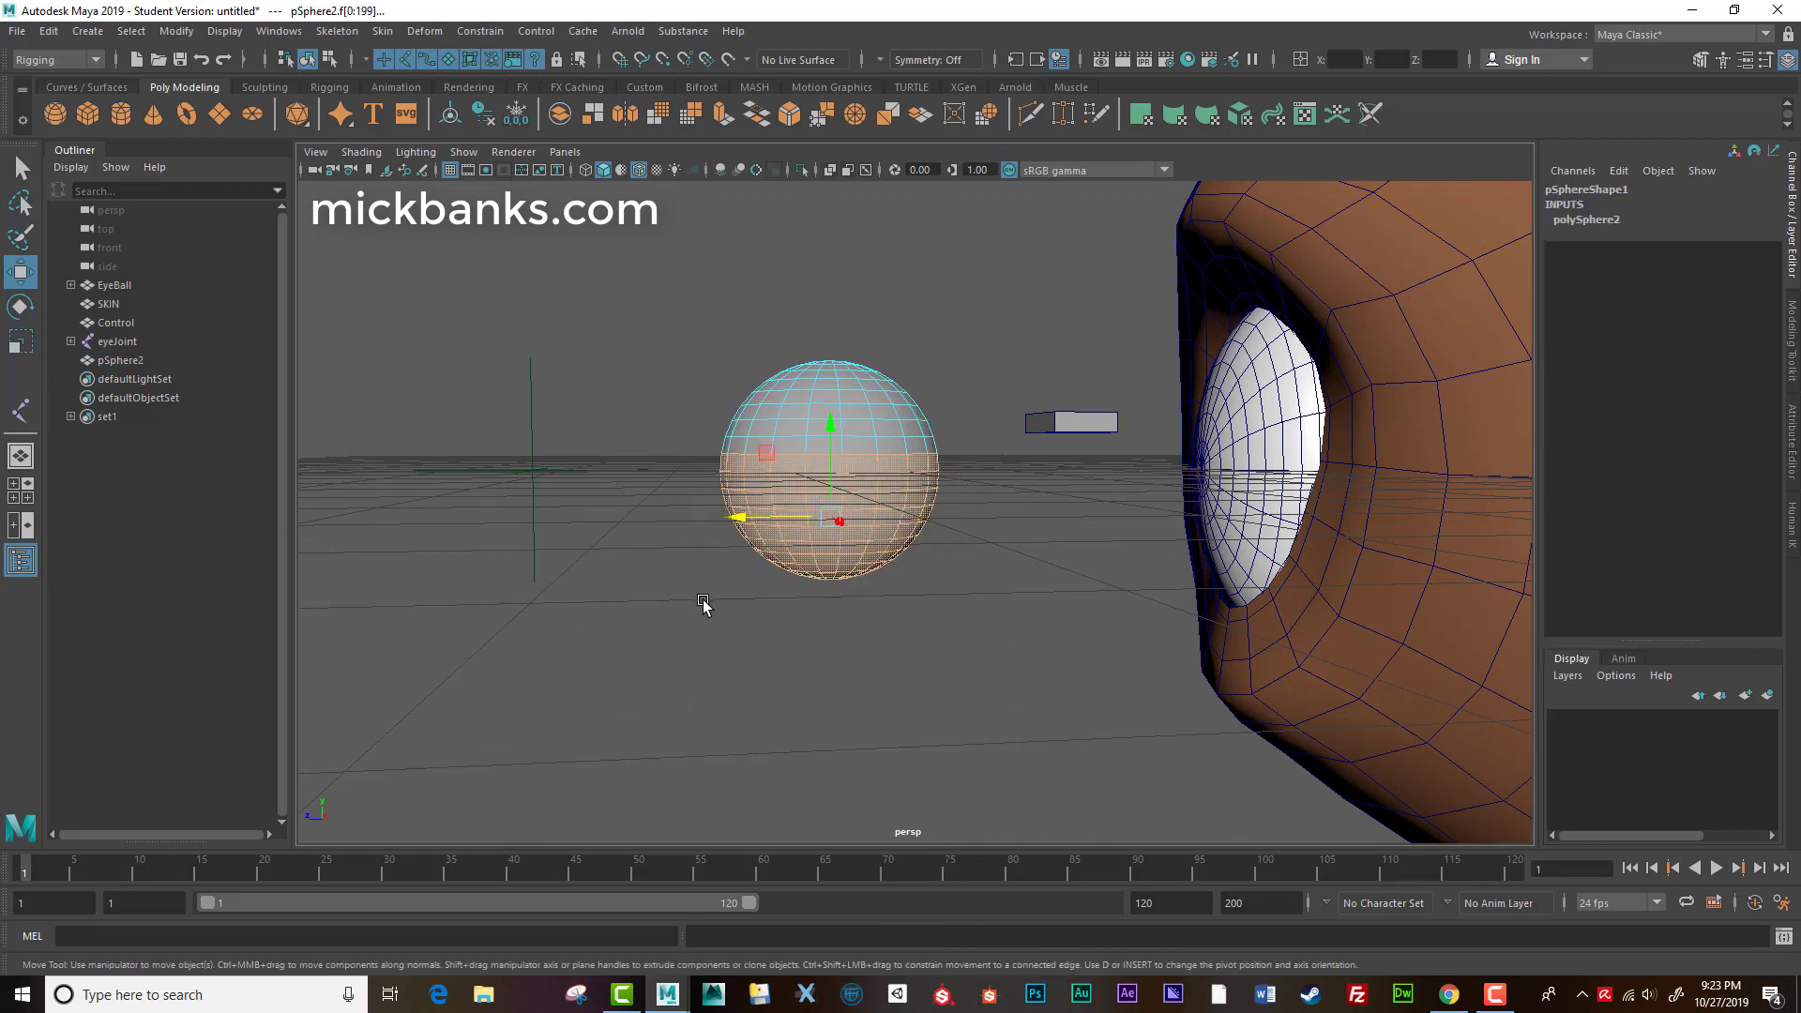
key(Delete)
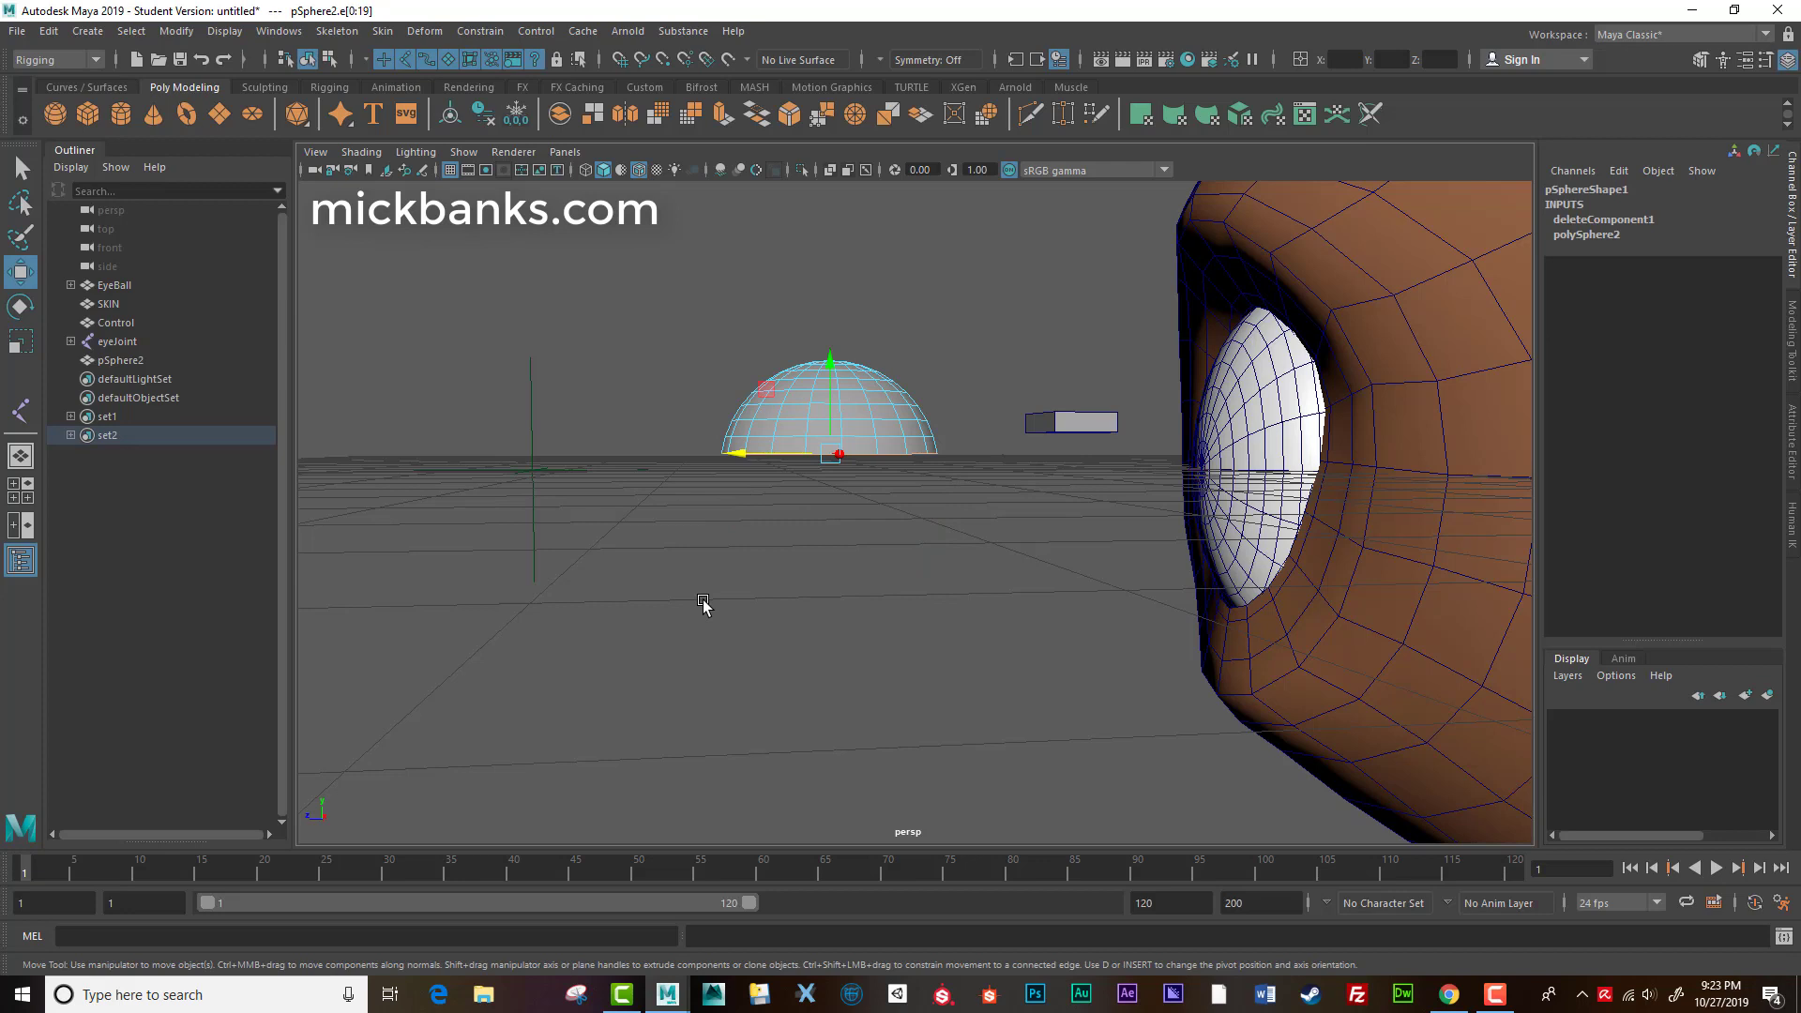
drag(691, 441, 964, 502)
key(Delete)
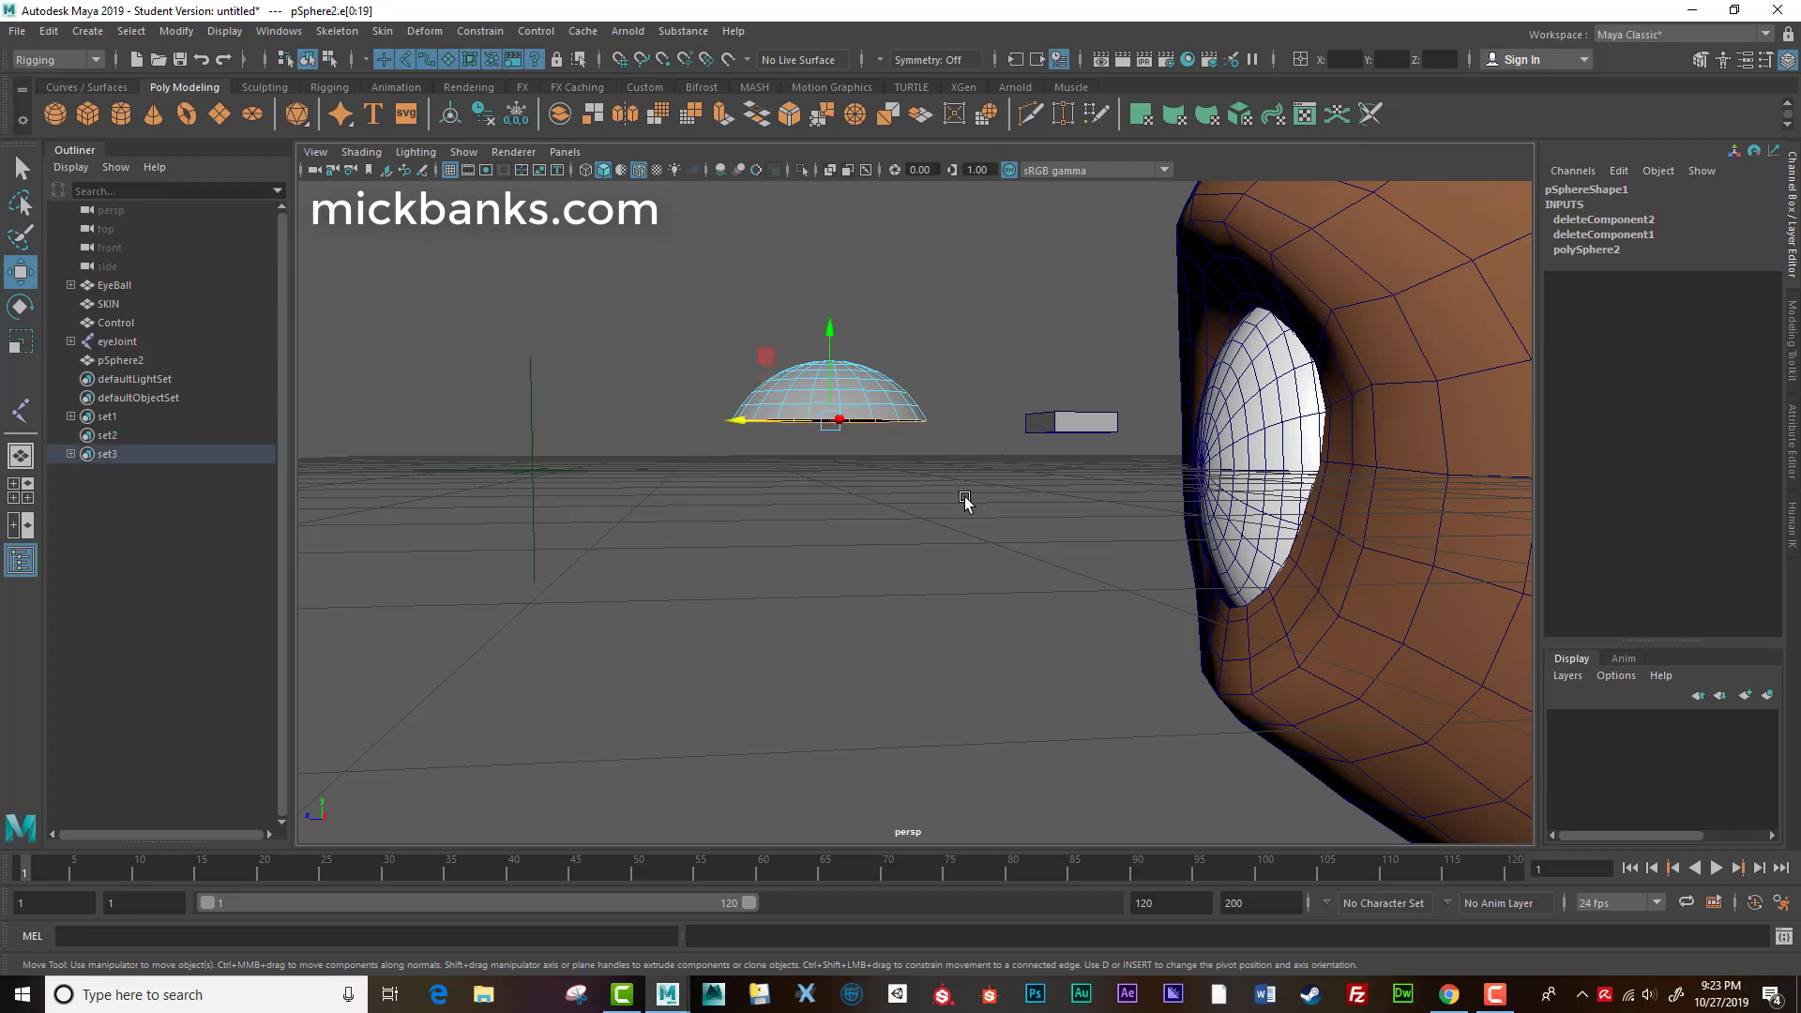
alt+drag(799, 476, 796, 546)
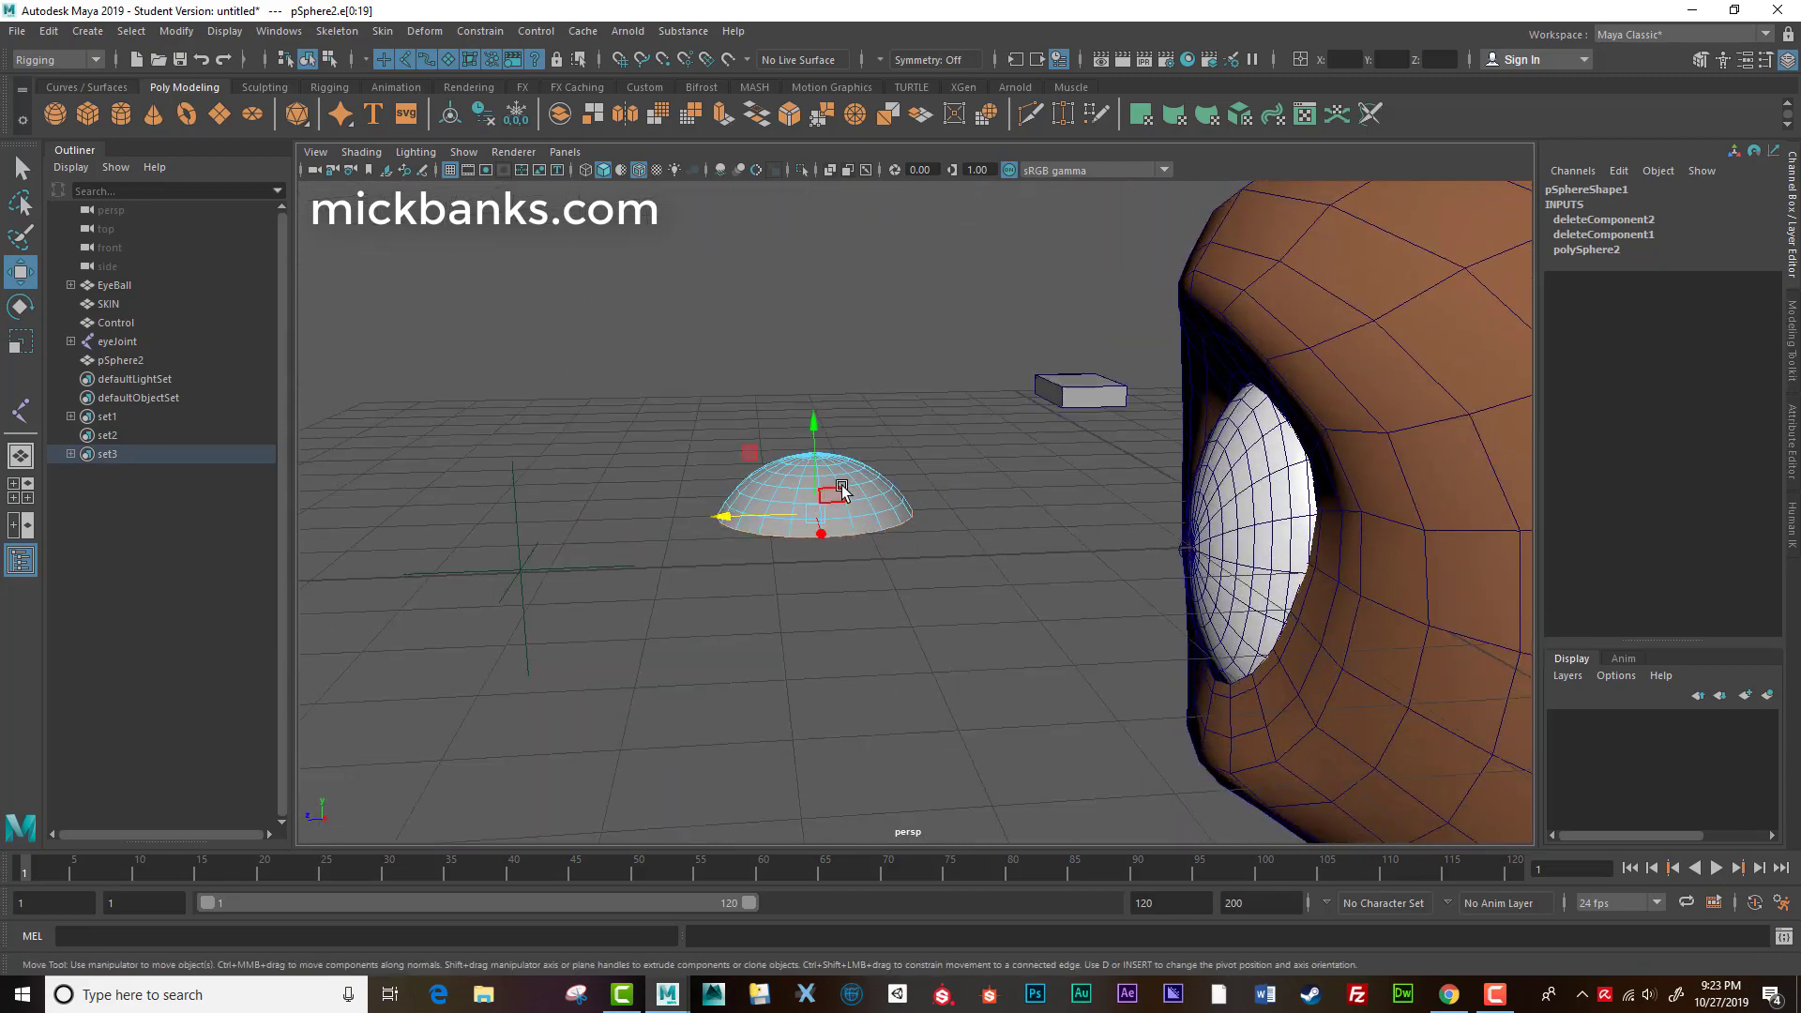
Return the dome to object mode and move its pivot up to just above the open base.
right_drag(842, 478, 825, 600)
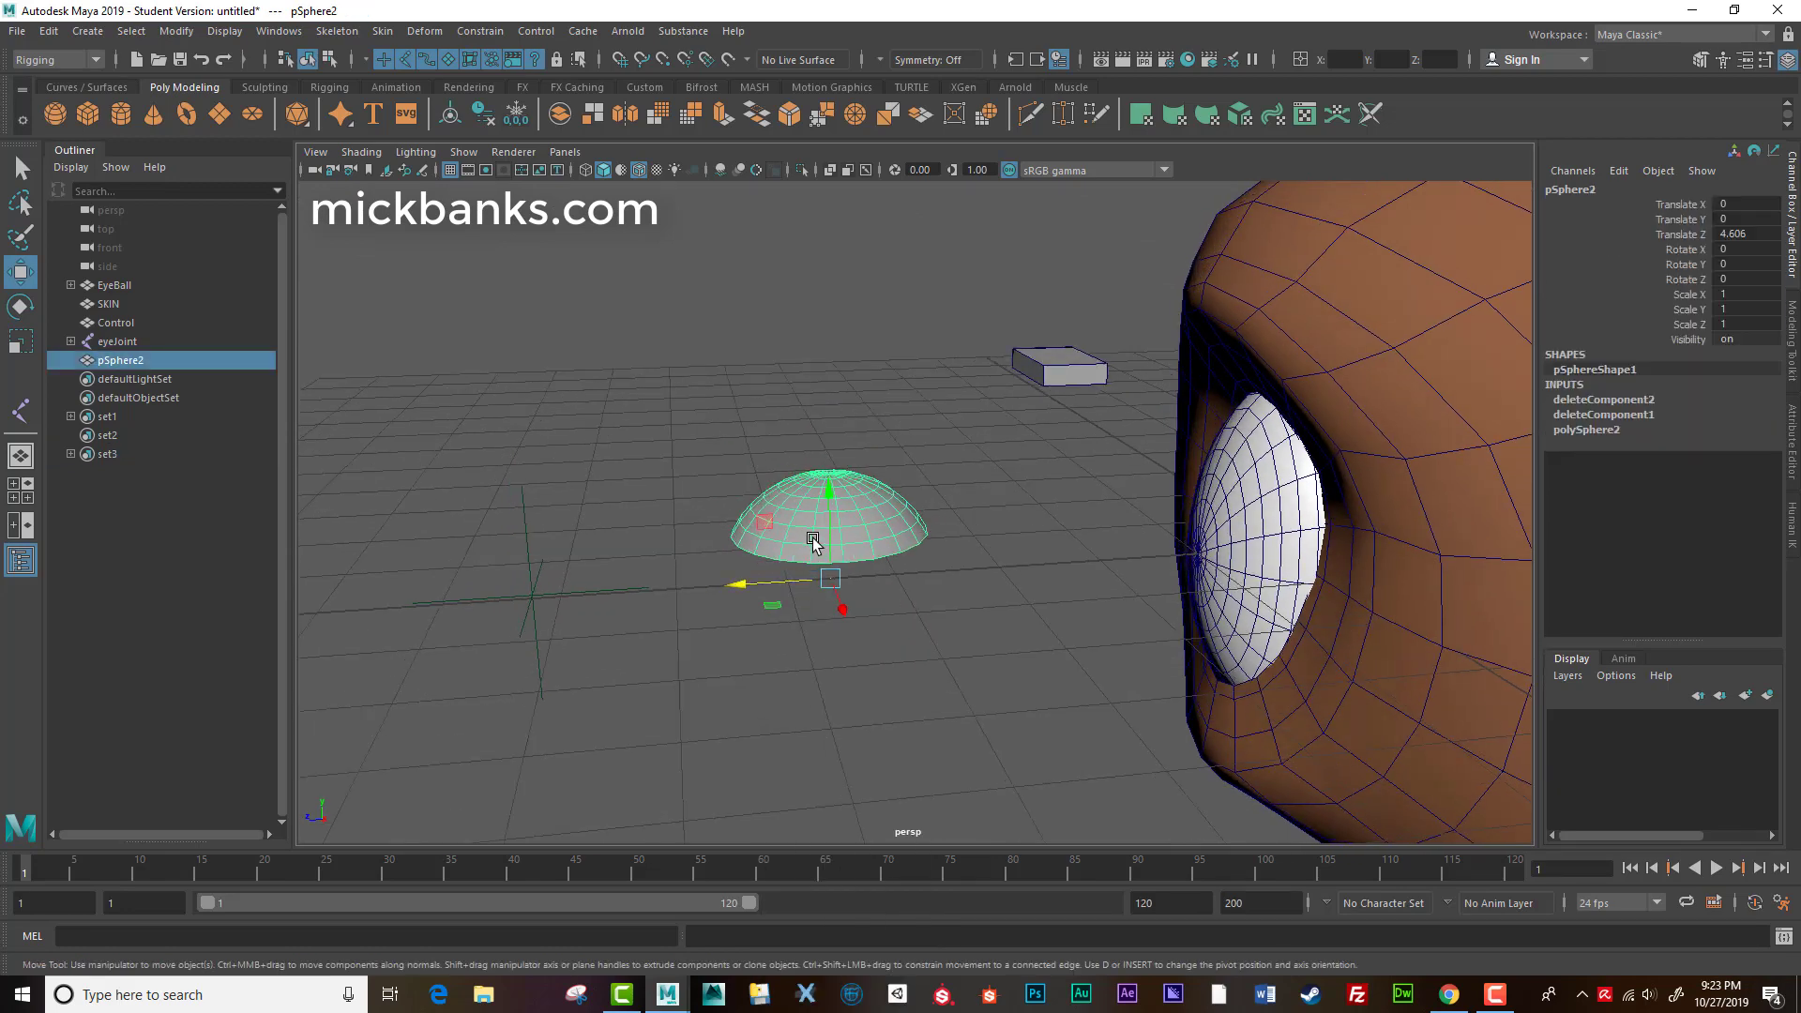
alt+drag(821, 596, 771, 623)
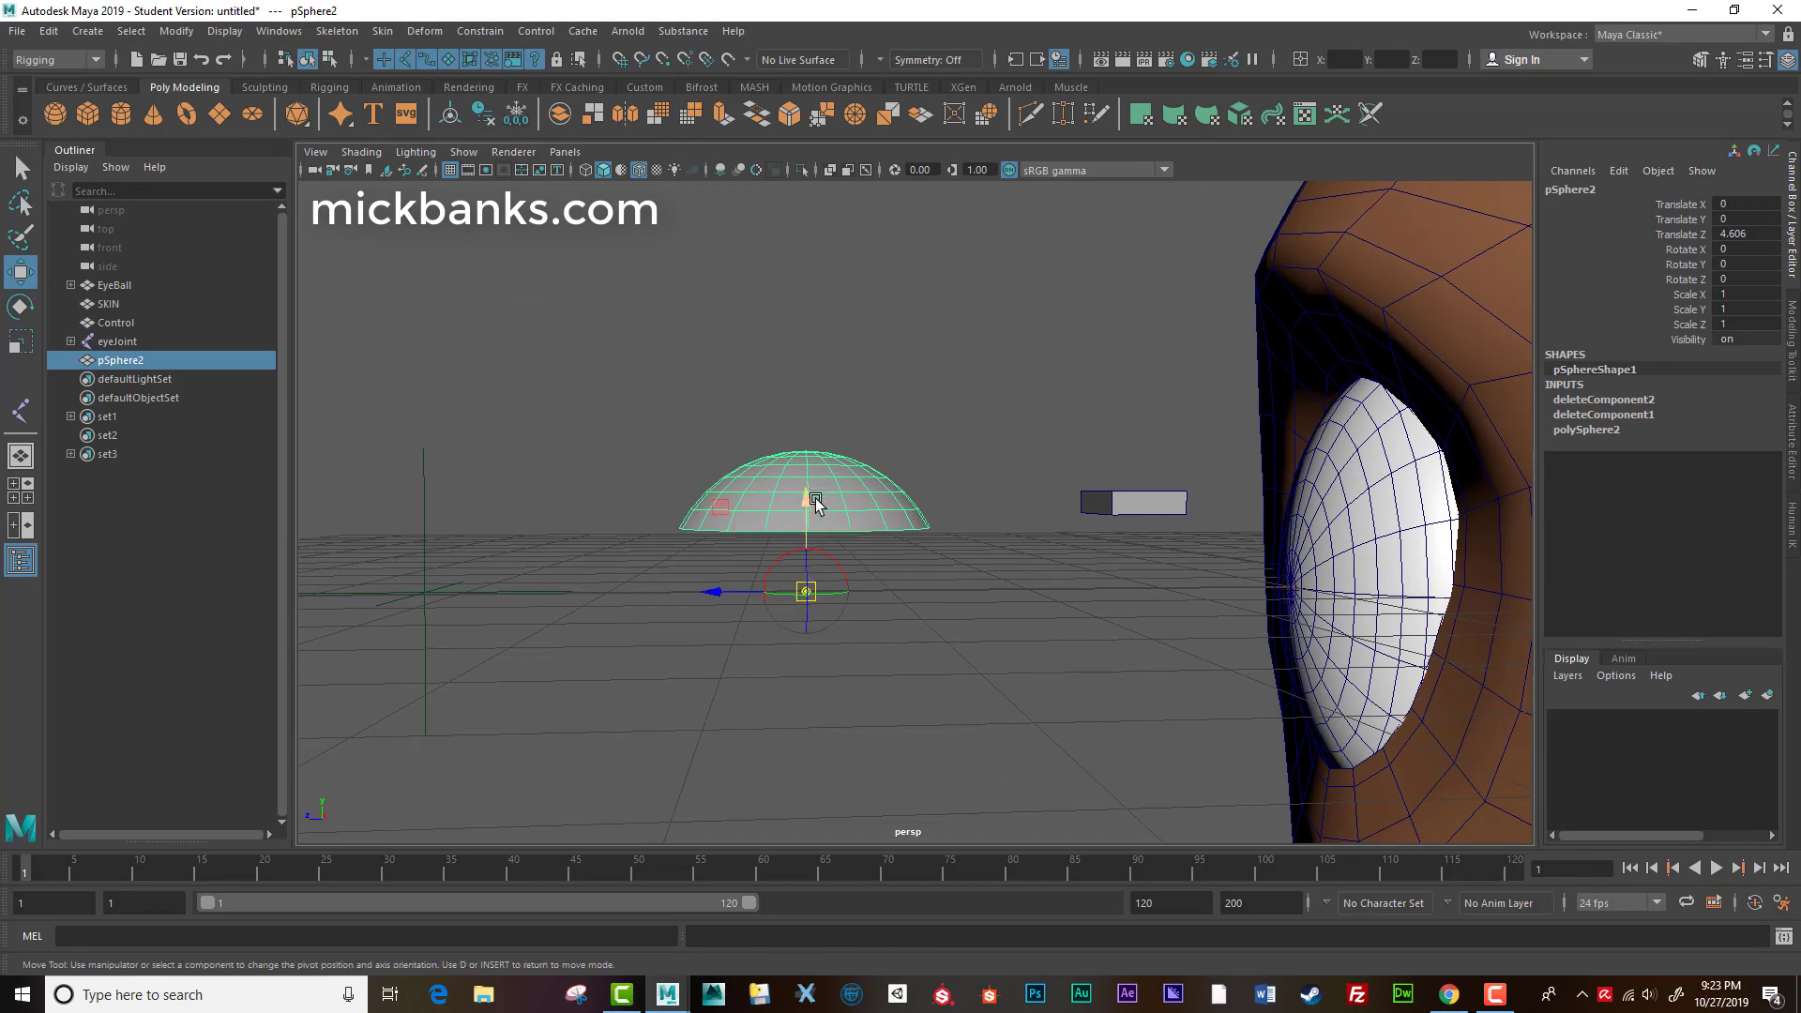
key(d)
drag(813, 495, 816, 425)
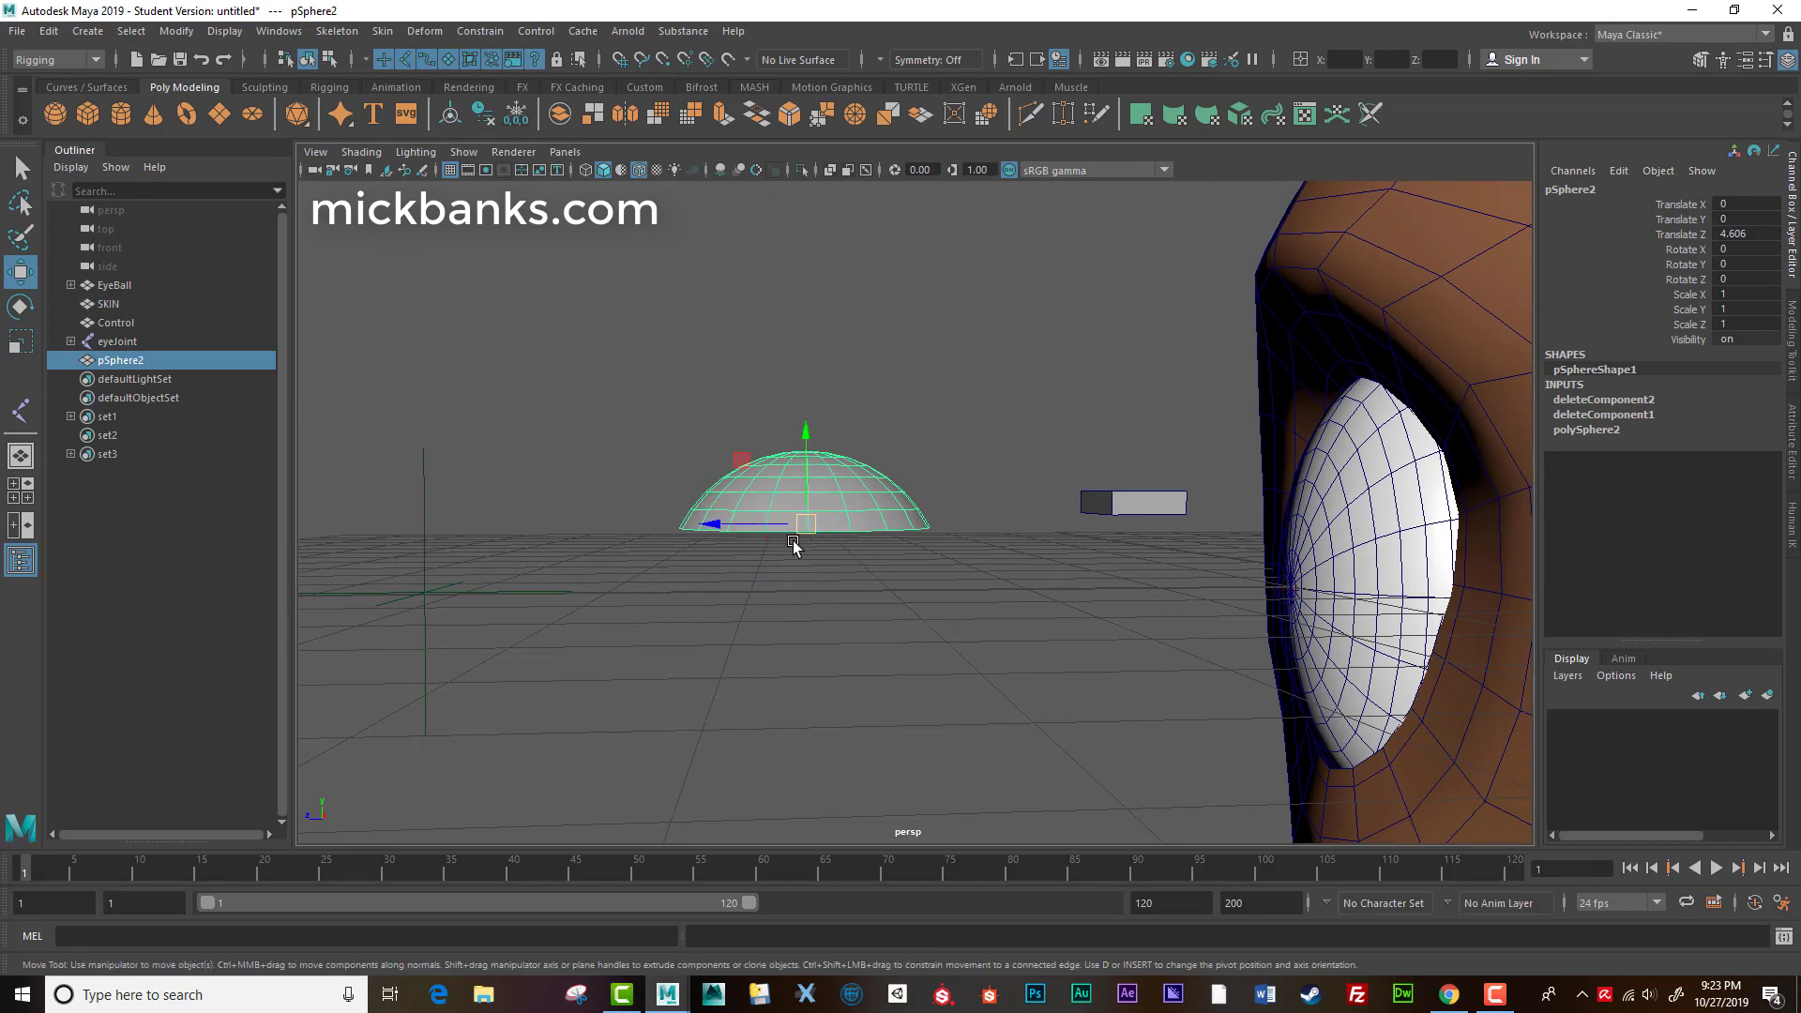
alt+drag(796, 543, 837, 654)
Scale the dome uniformly to about 0.447 and rotate it 90 degrees about X.
key(r)
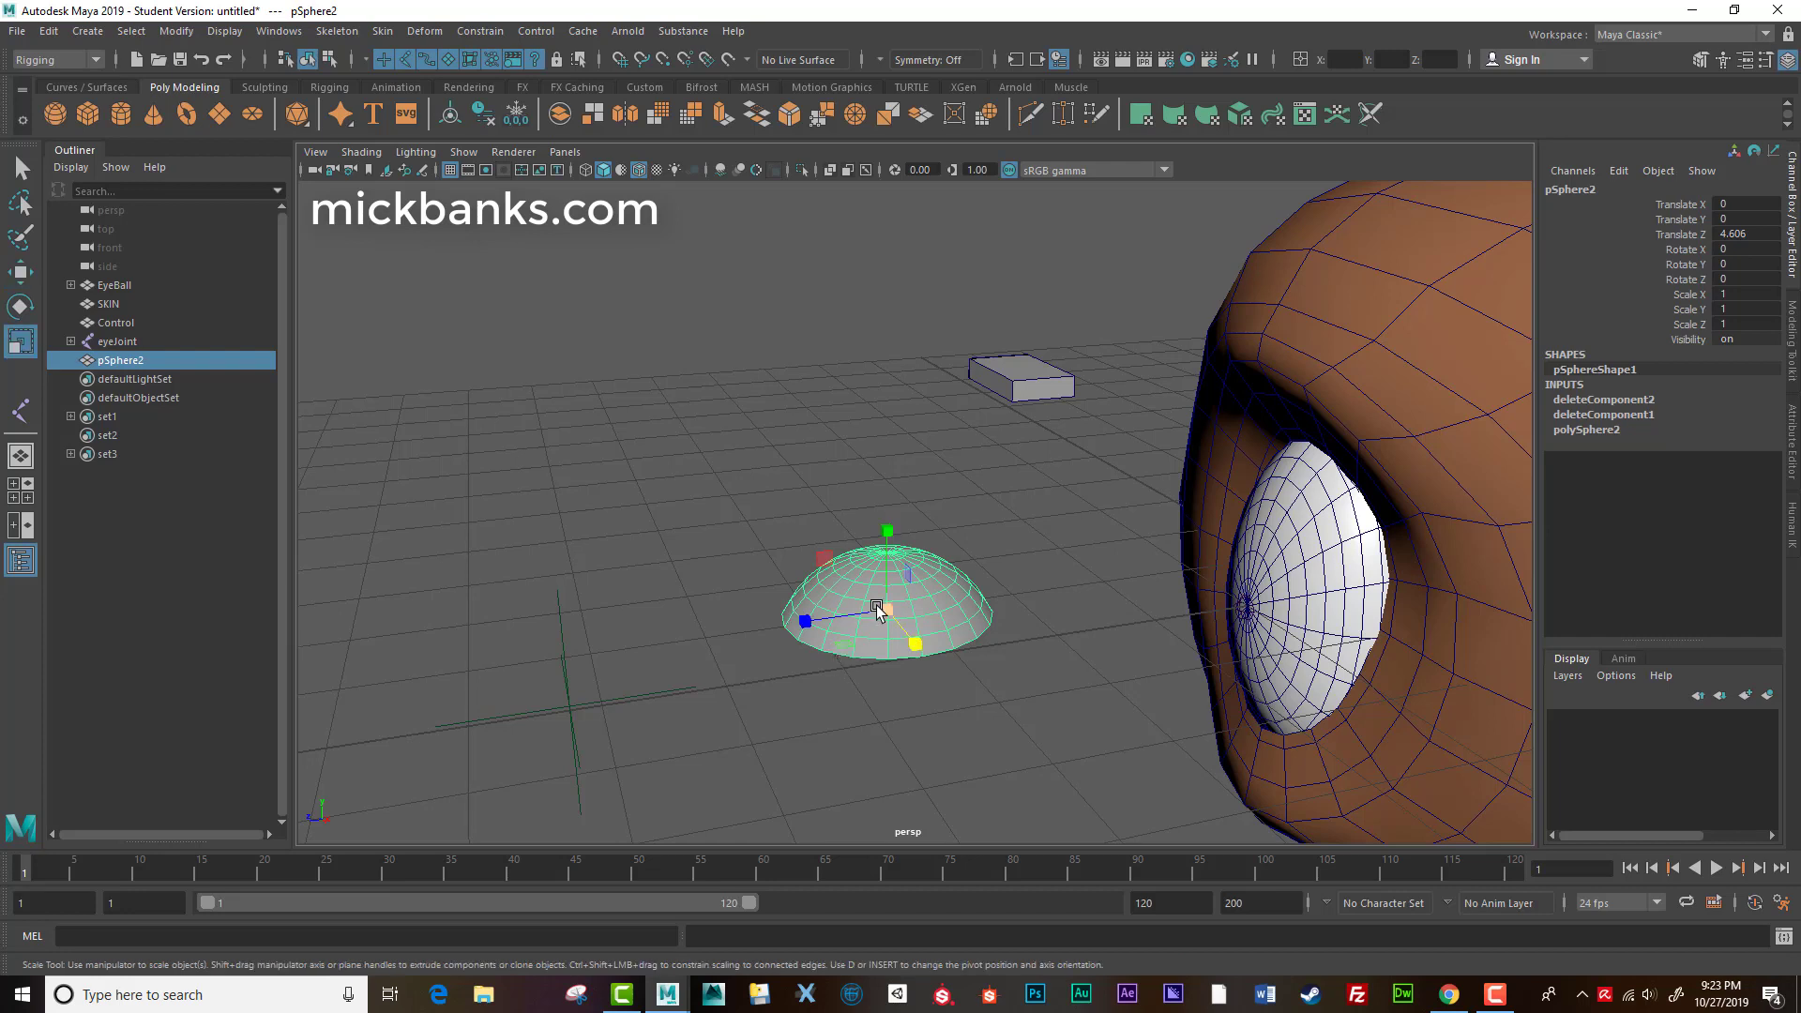
middle_drag(838, 654, 806, 627)
key(e)
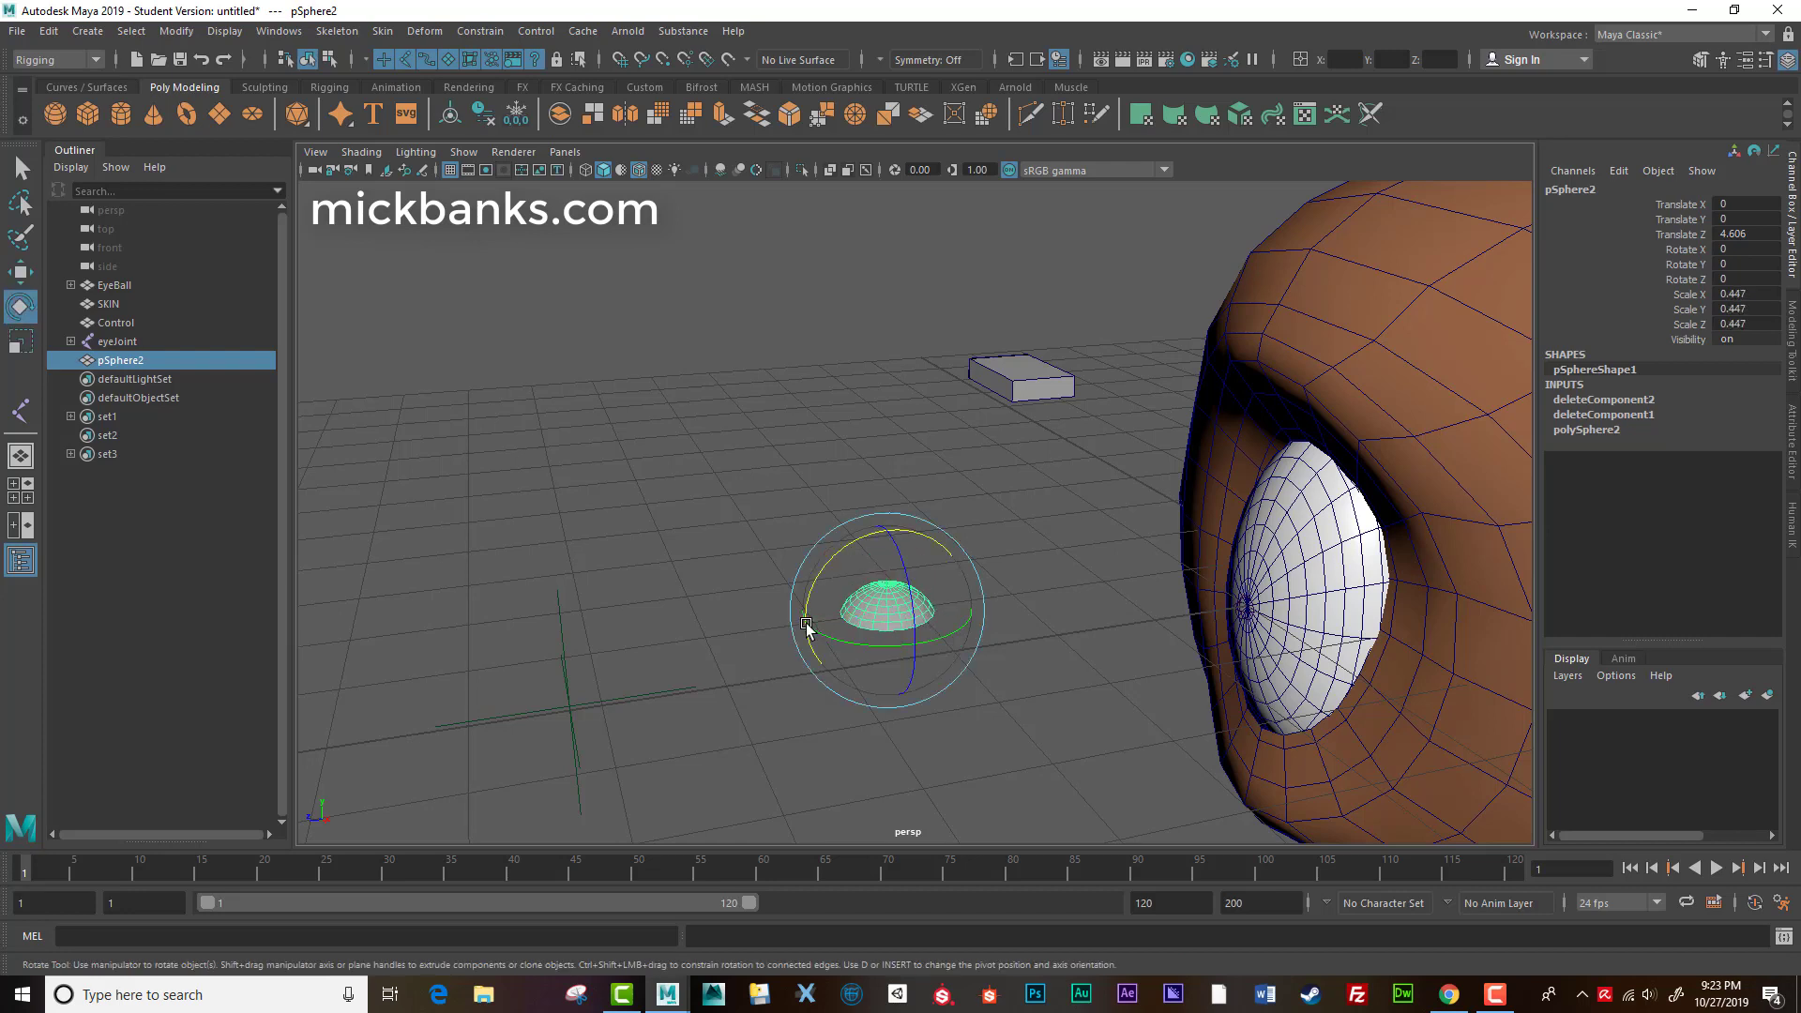
drag(848, 550, 786, 636)
alt+drag(768, 539, 835, 584)
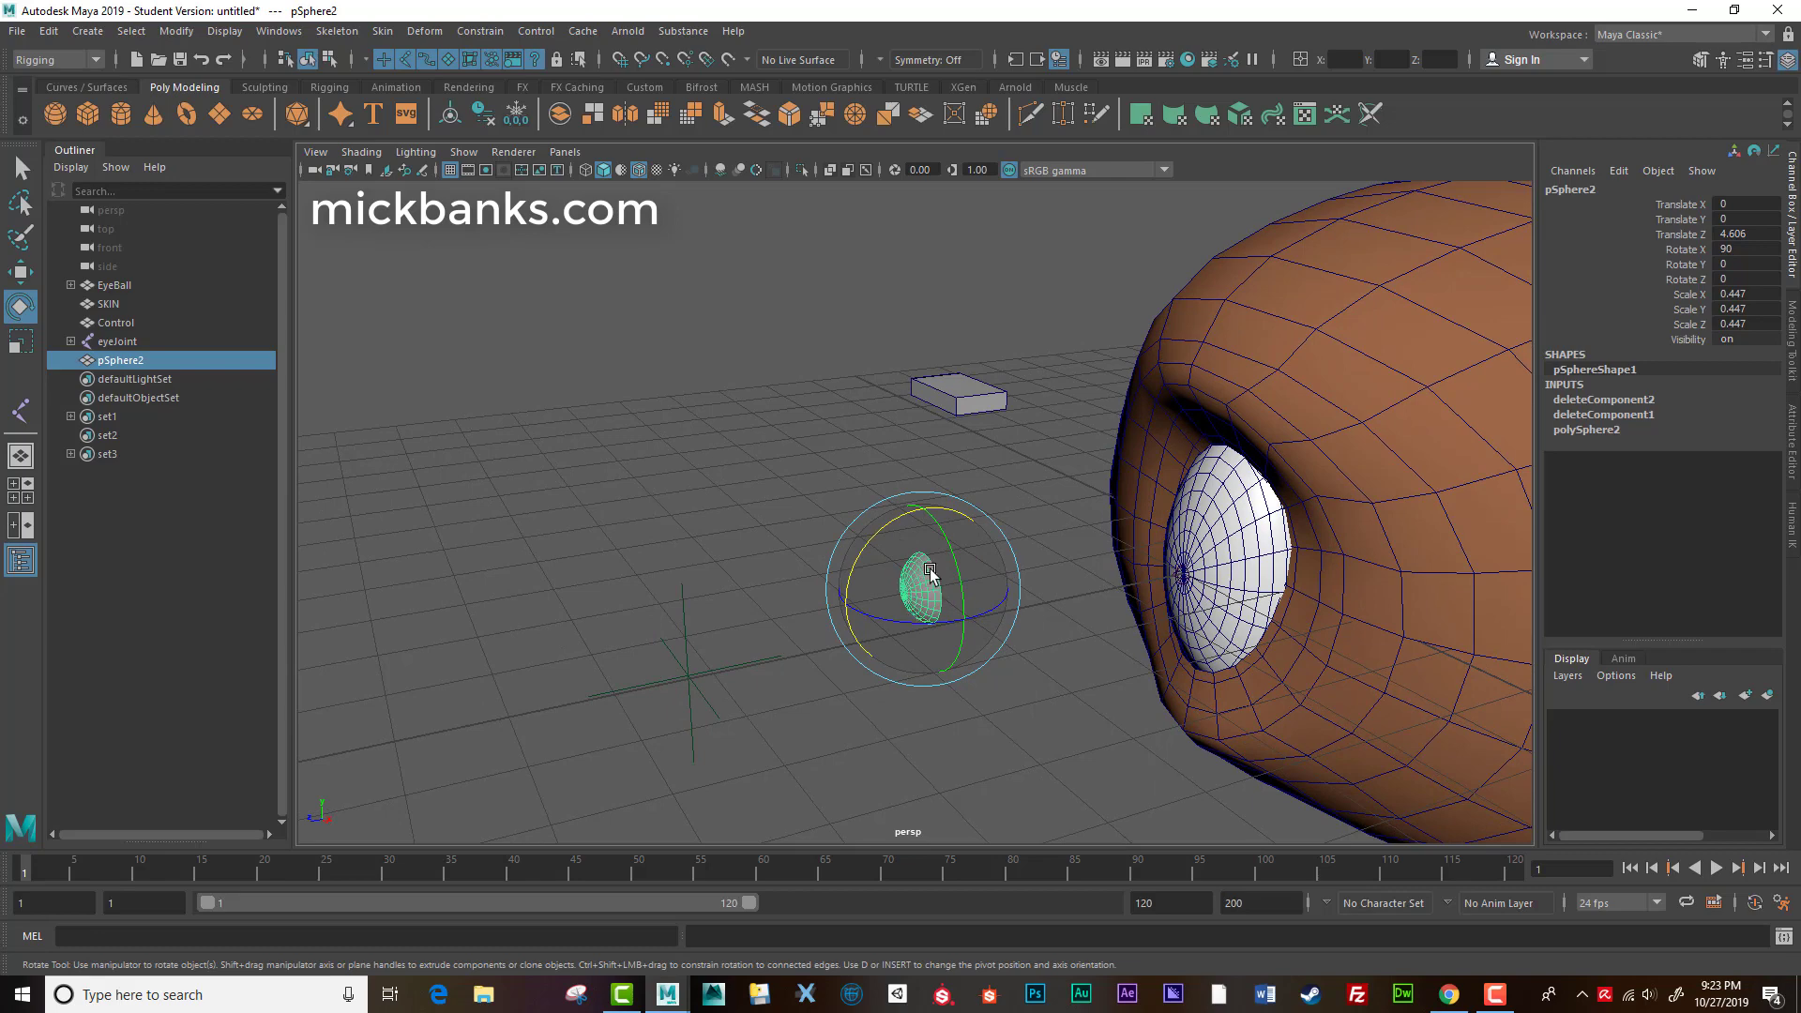
Assign the black blinn2 material to the dome from the Hypershade and close the Hypershade.
click(1188, 59)
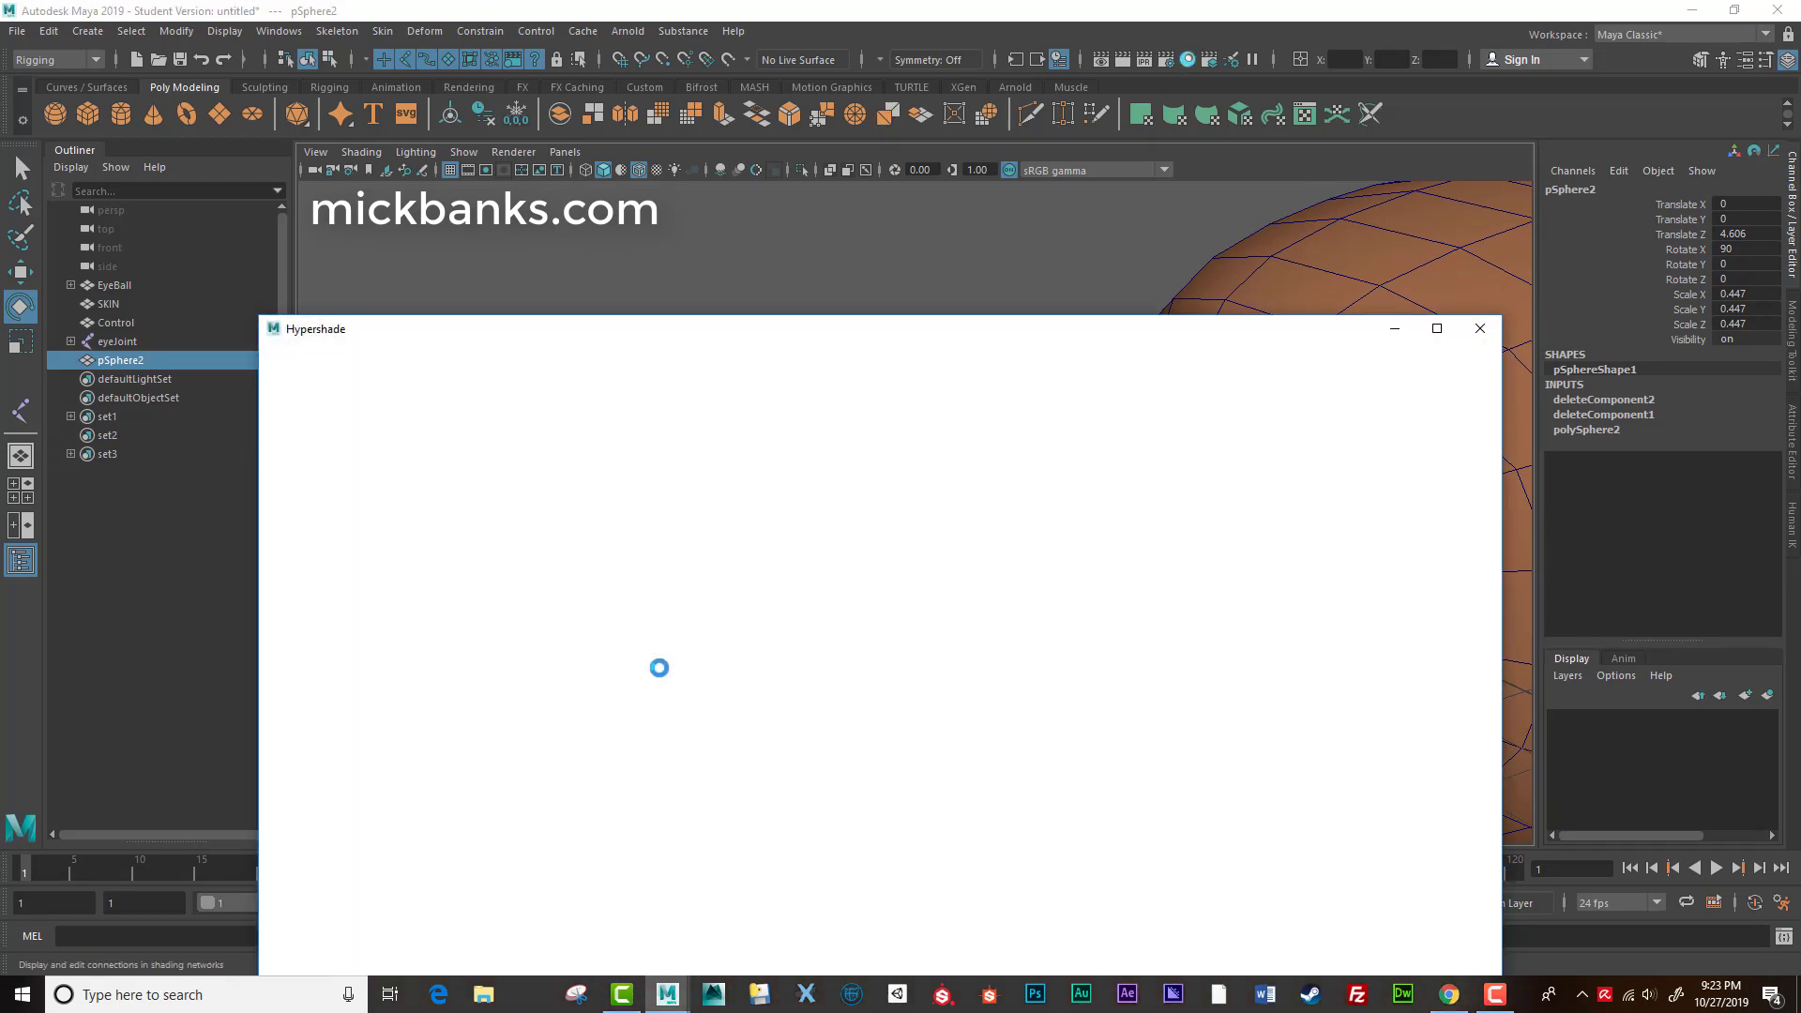
drag(441, 330, 1443, 410)
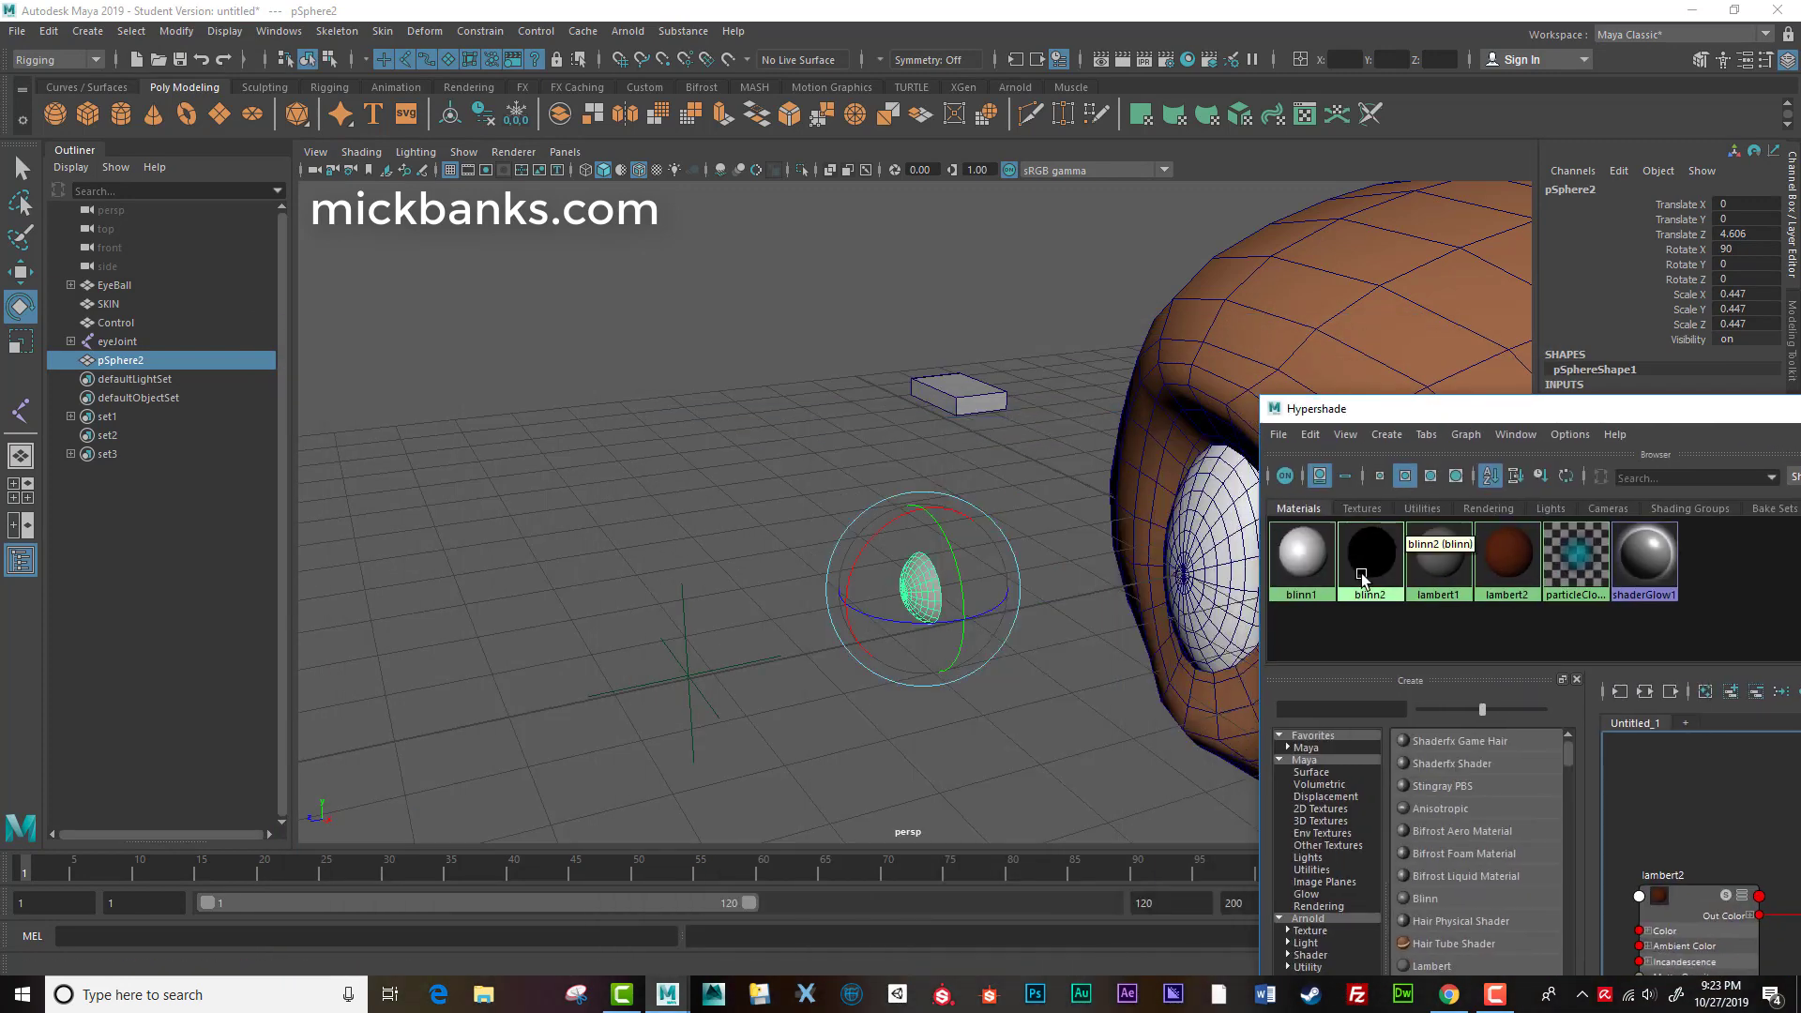
middle_drag(1361, 572, 1021, 621)
middle_drag(914, 589, 916, 590)
drag(1550, 408, 779, 431)
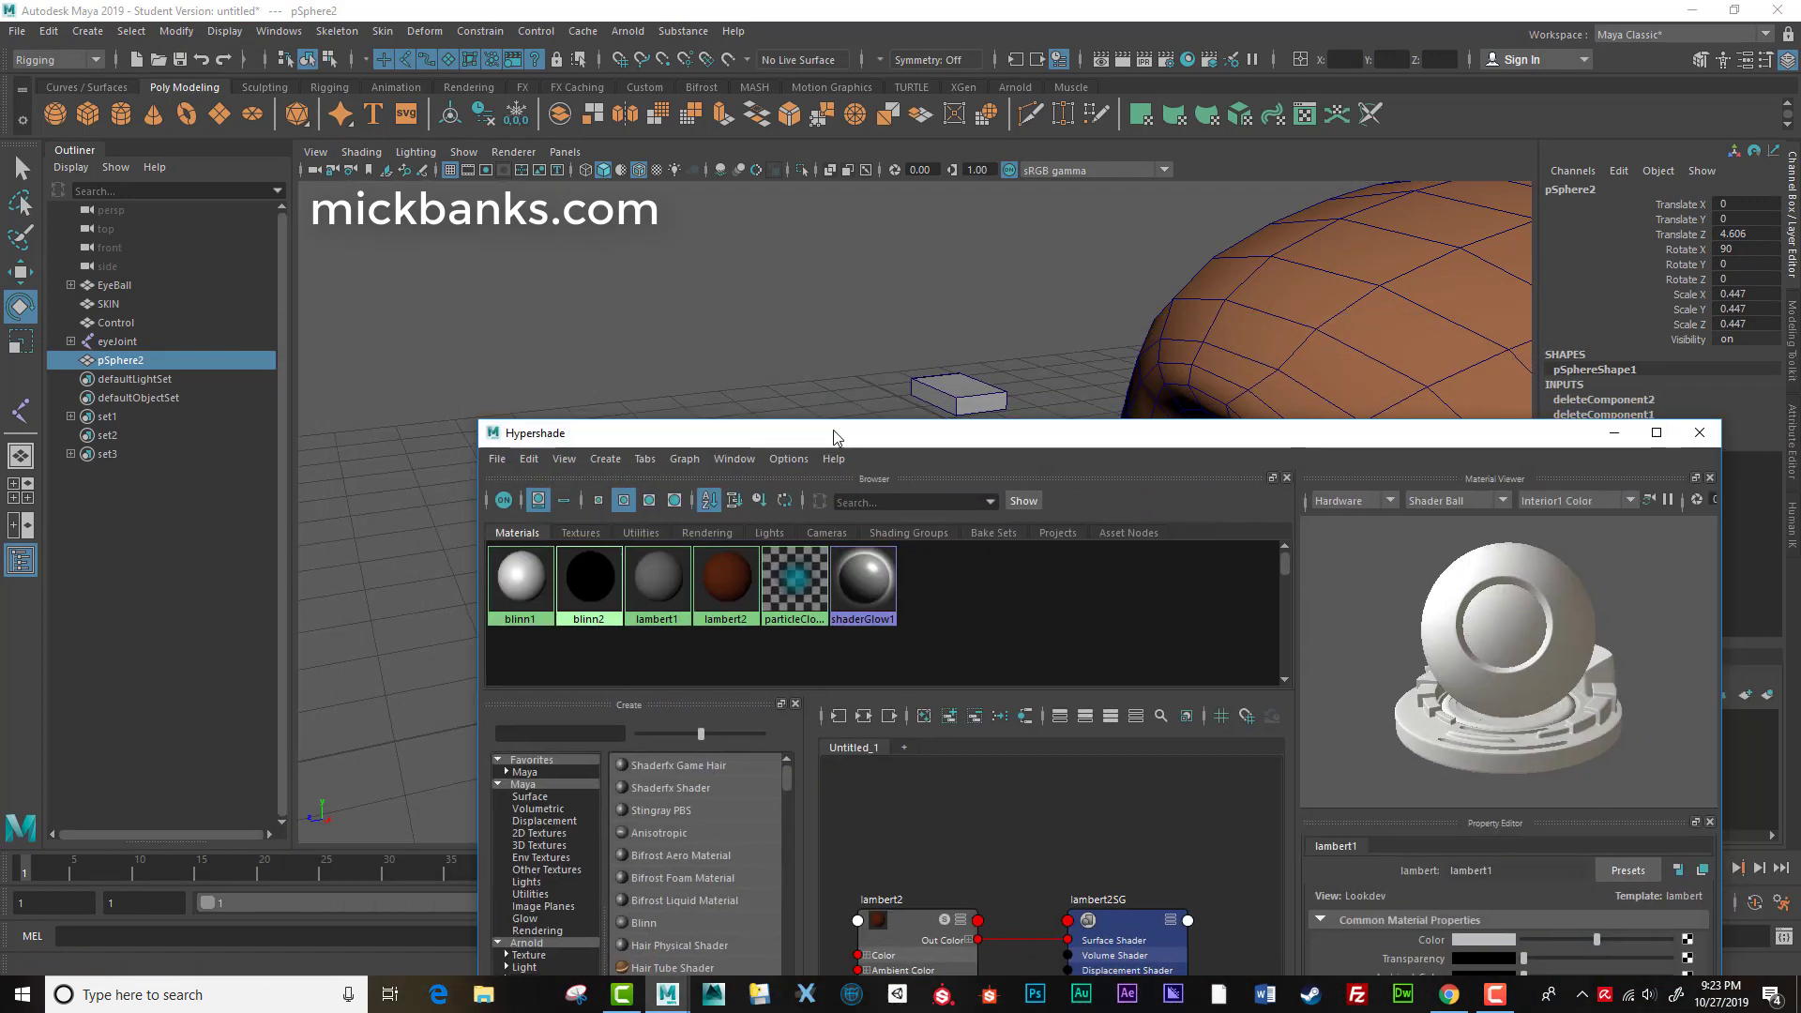
drag(1467, 442, 1284, 451)
click(1524, 439)
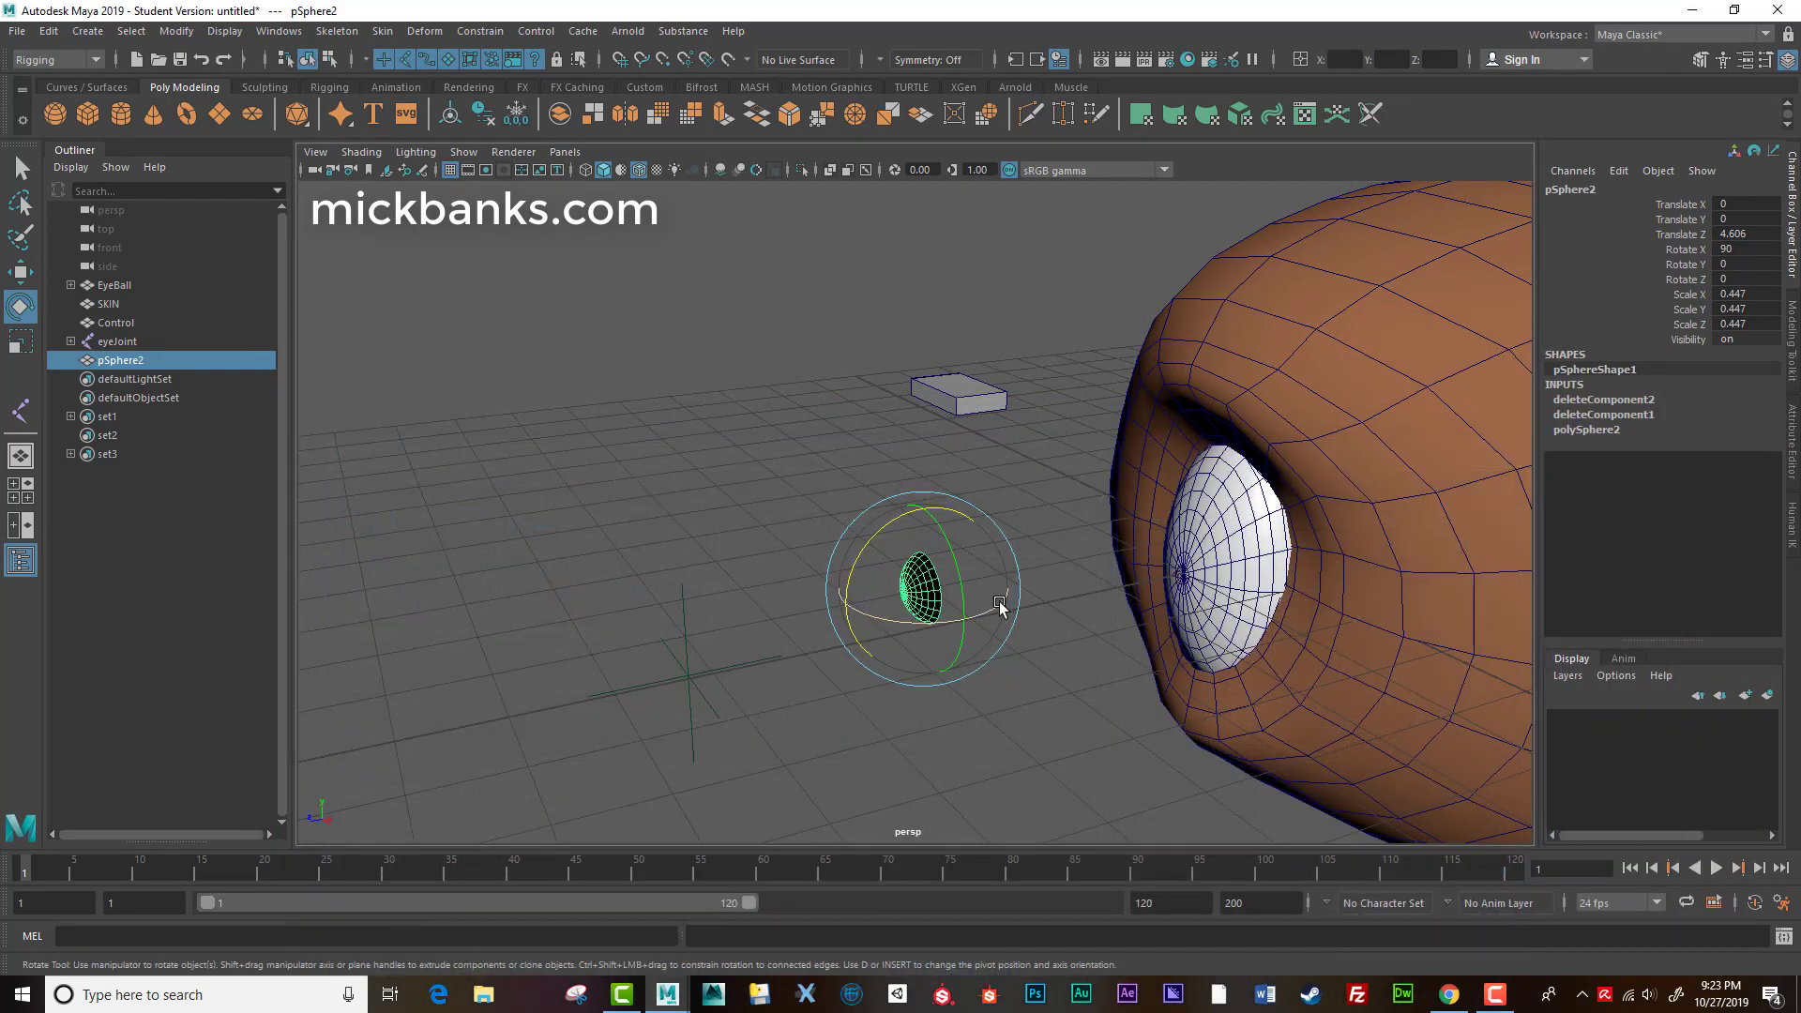
Scale the black dome down uniformly to about 0.299.
alt+drag(993, 603, 955, 668)
key(r)
drag(921, 598, 809, 628)
key(w)
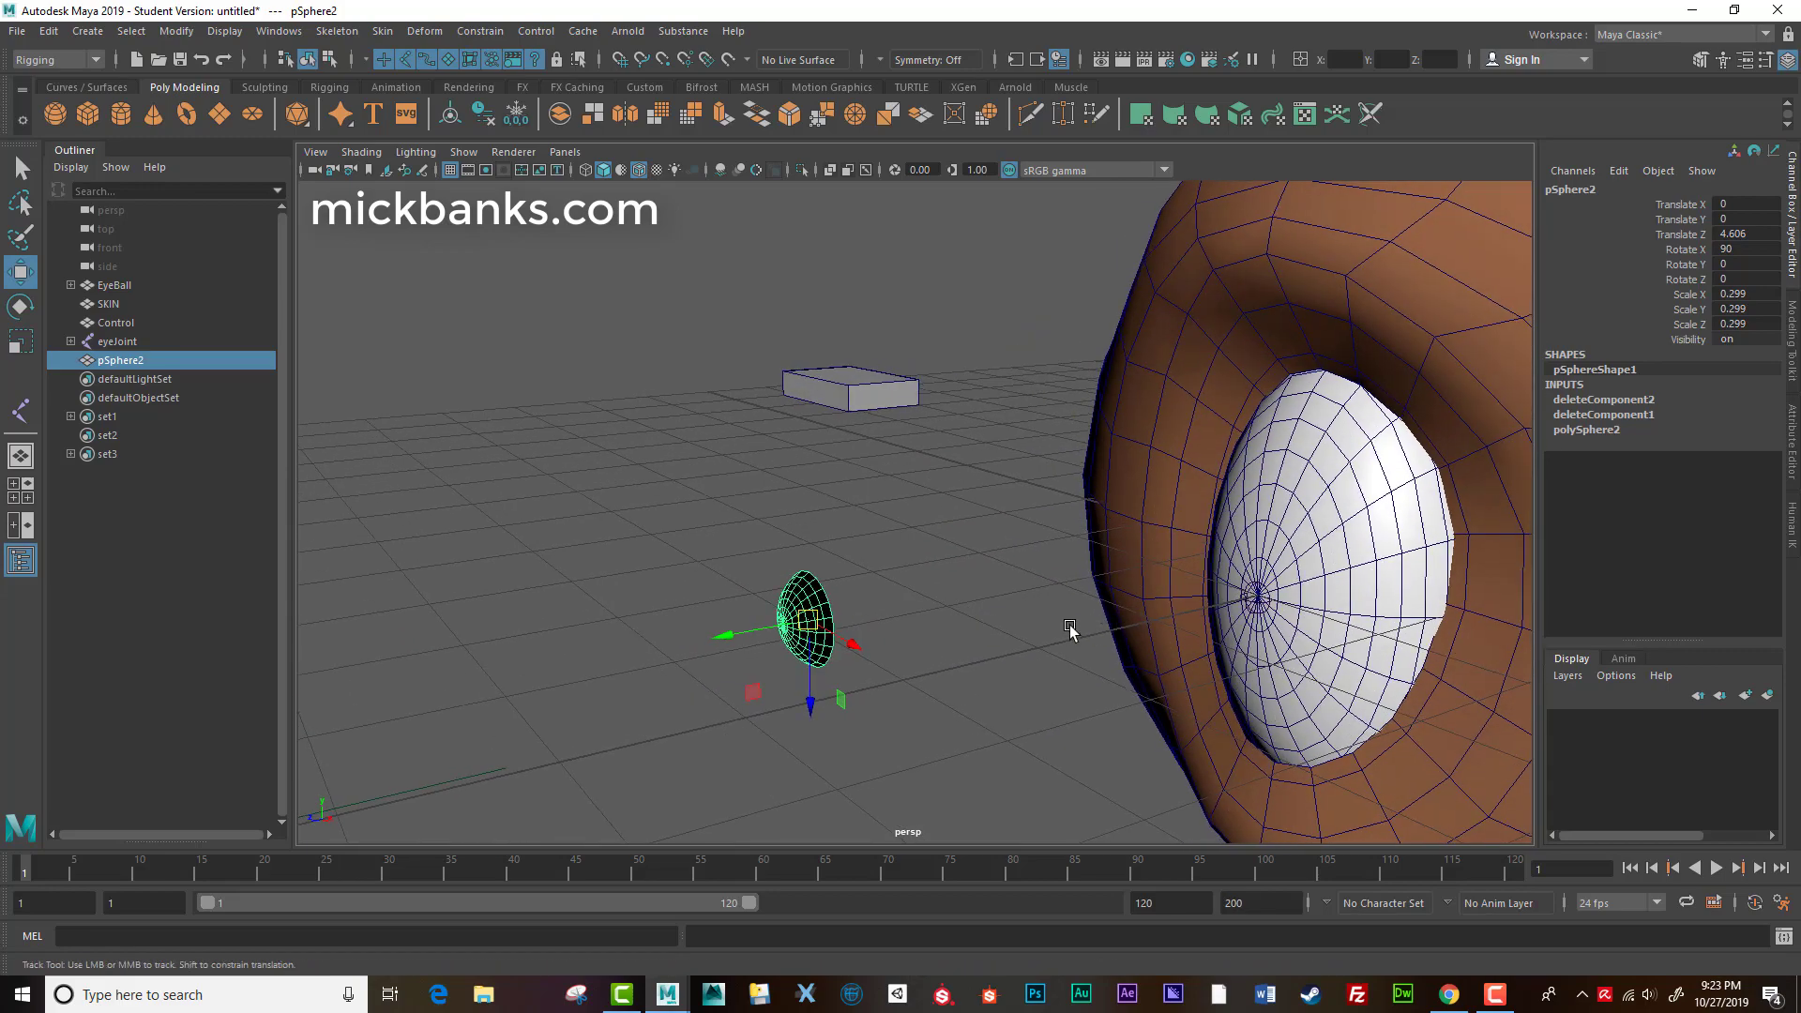
Snap the dome to the centre vertex at the front of the eyeball so it sits as the pupil.
alt+right_drag(1073, 632, 1230, 659)
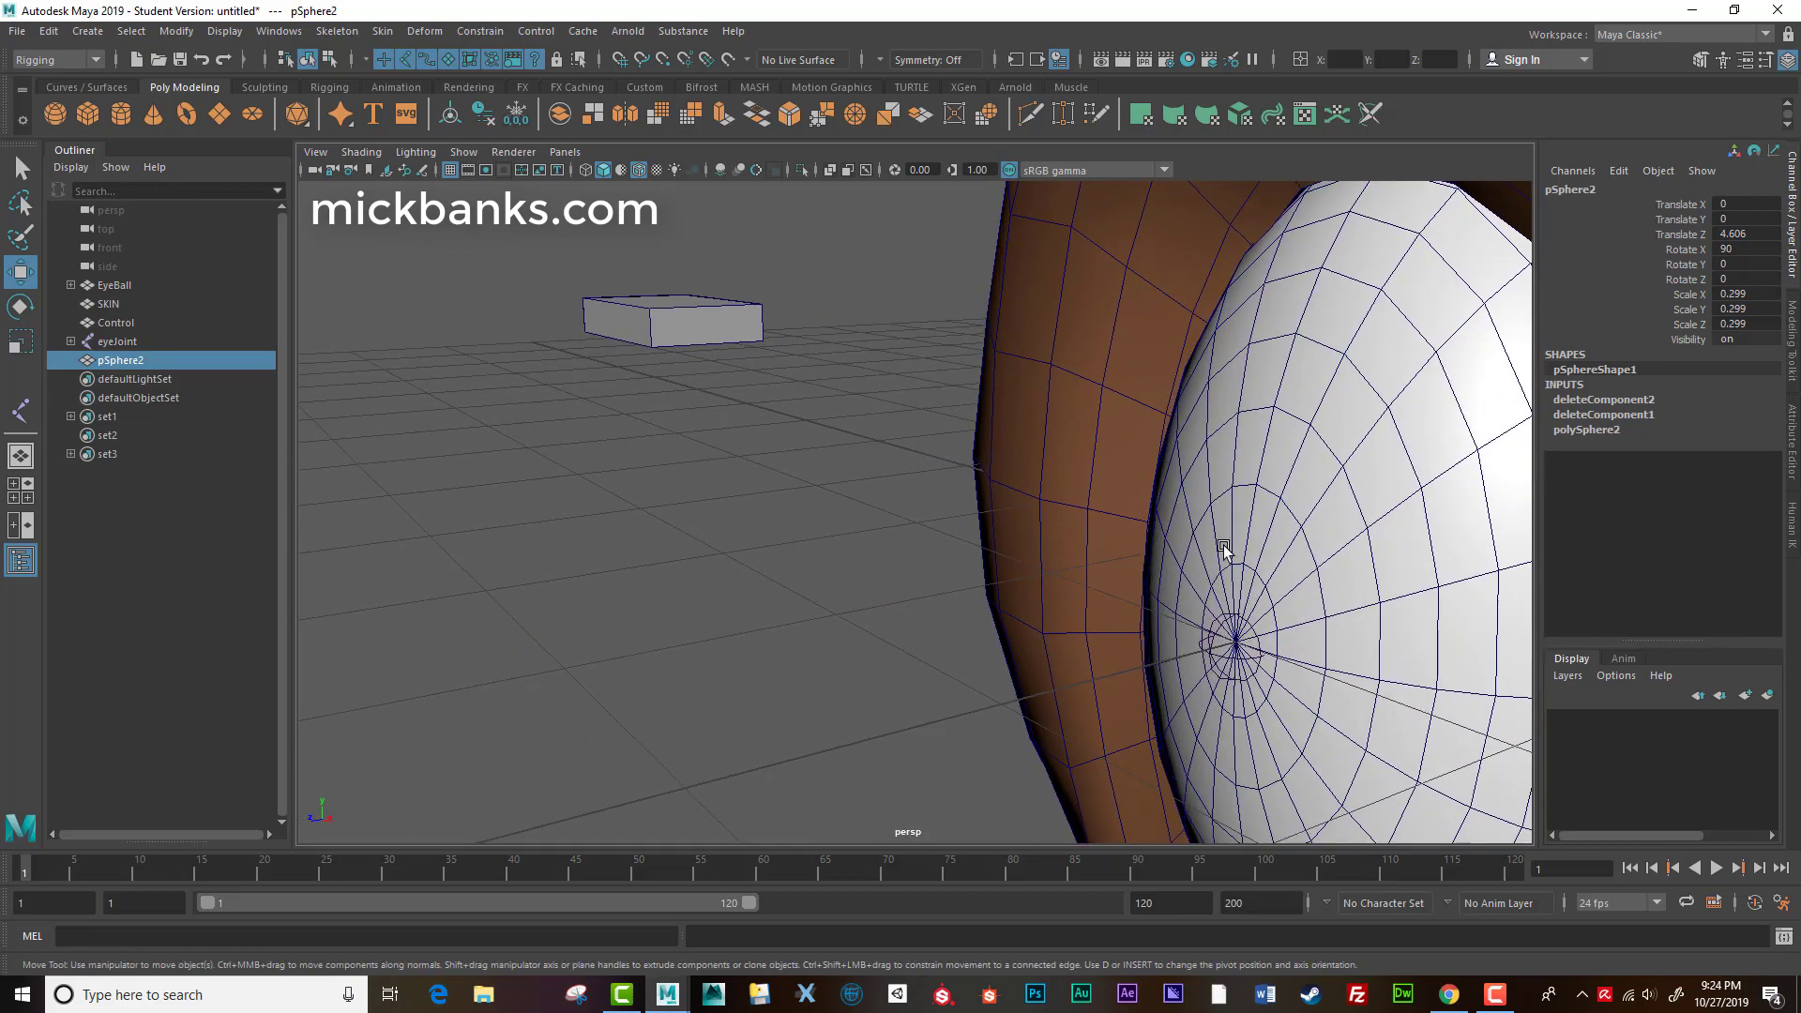
alt+drag(1236, 645, 888, 632)
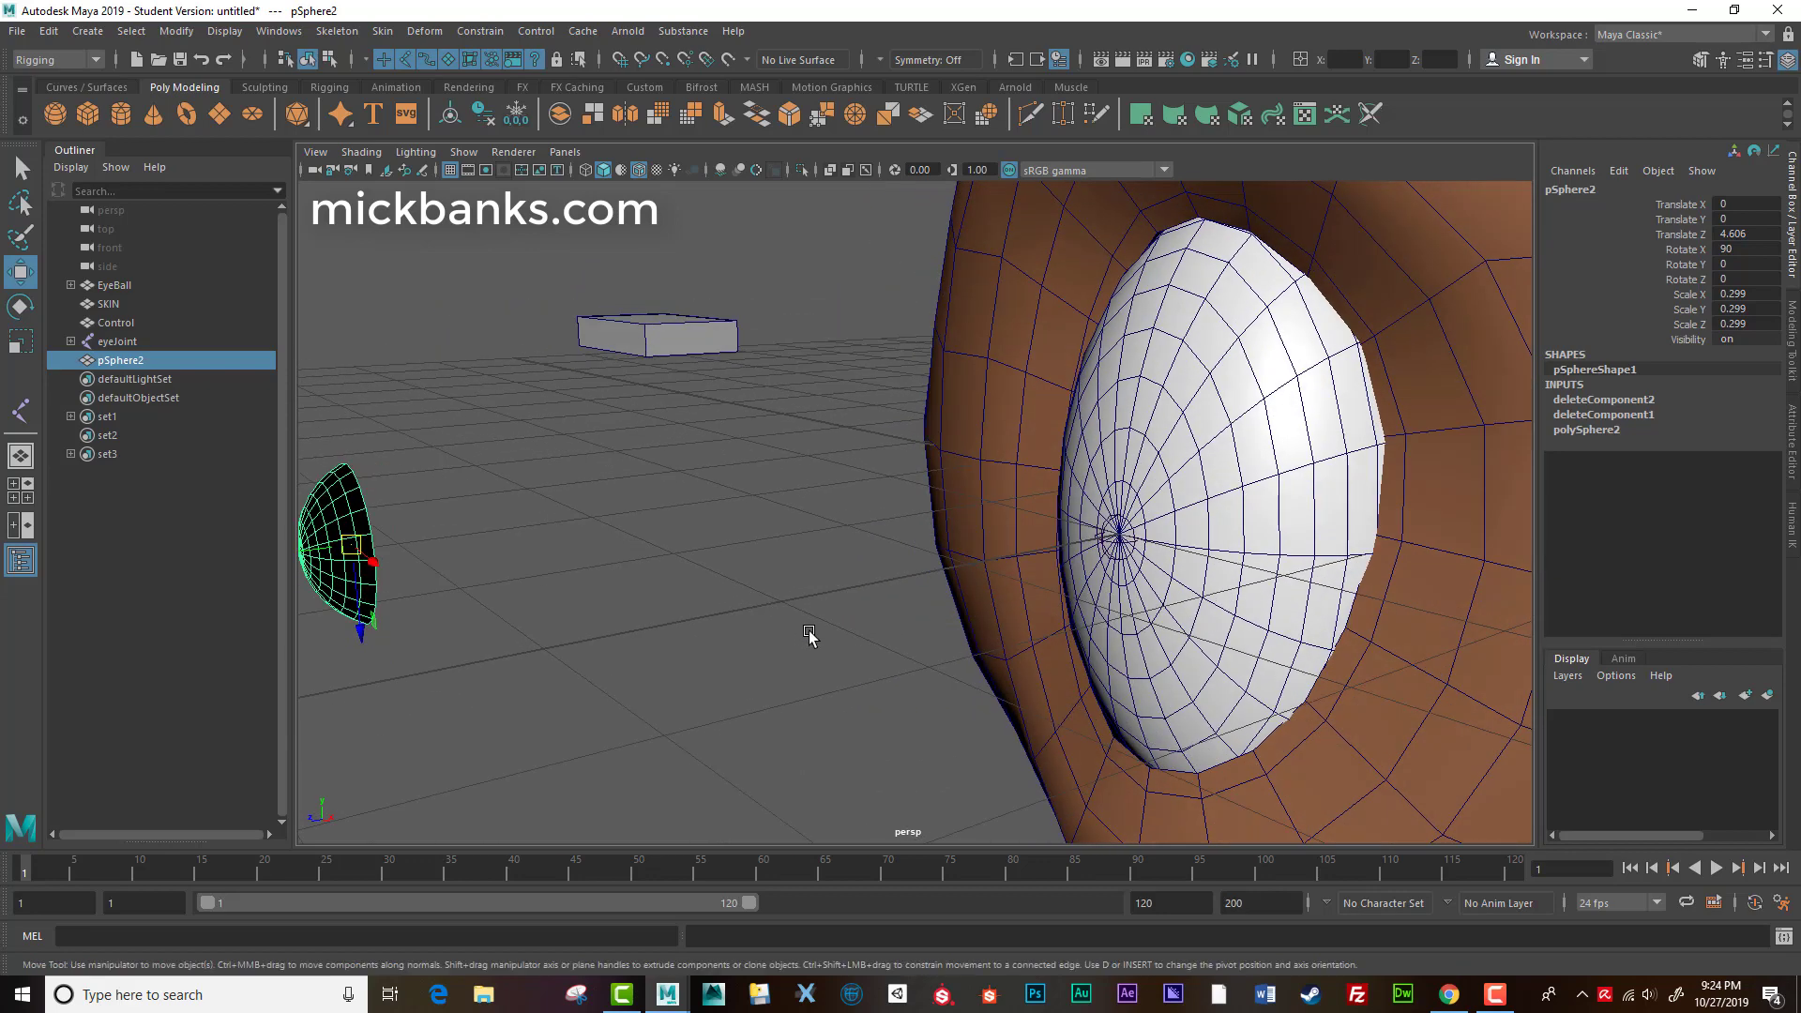
key(d)
key(v)
drag(351, 549, 1116, 614)
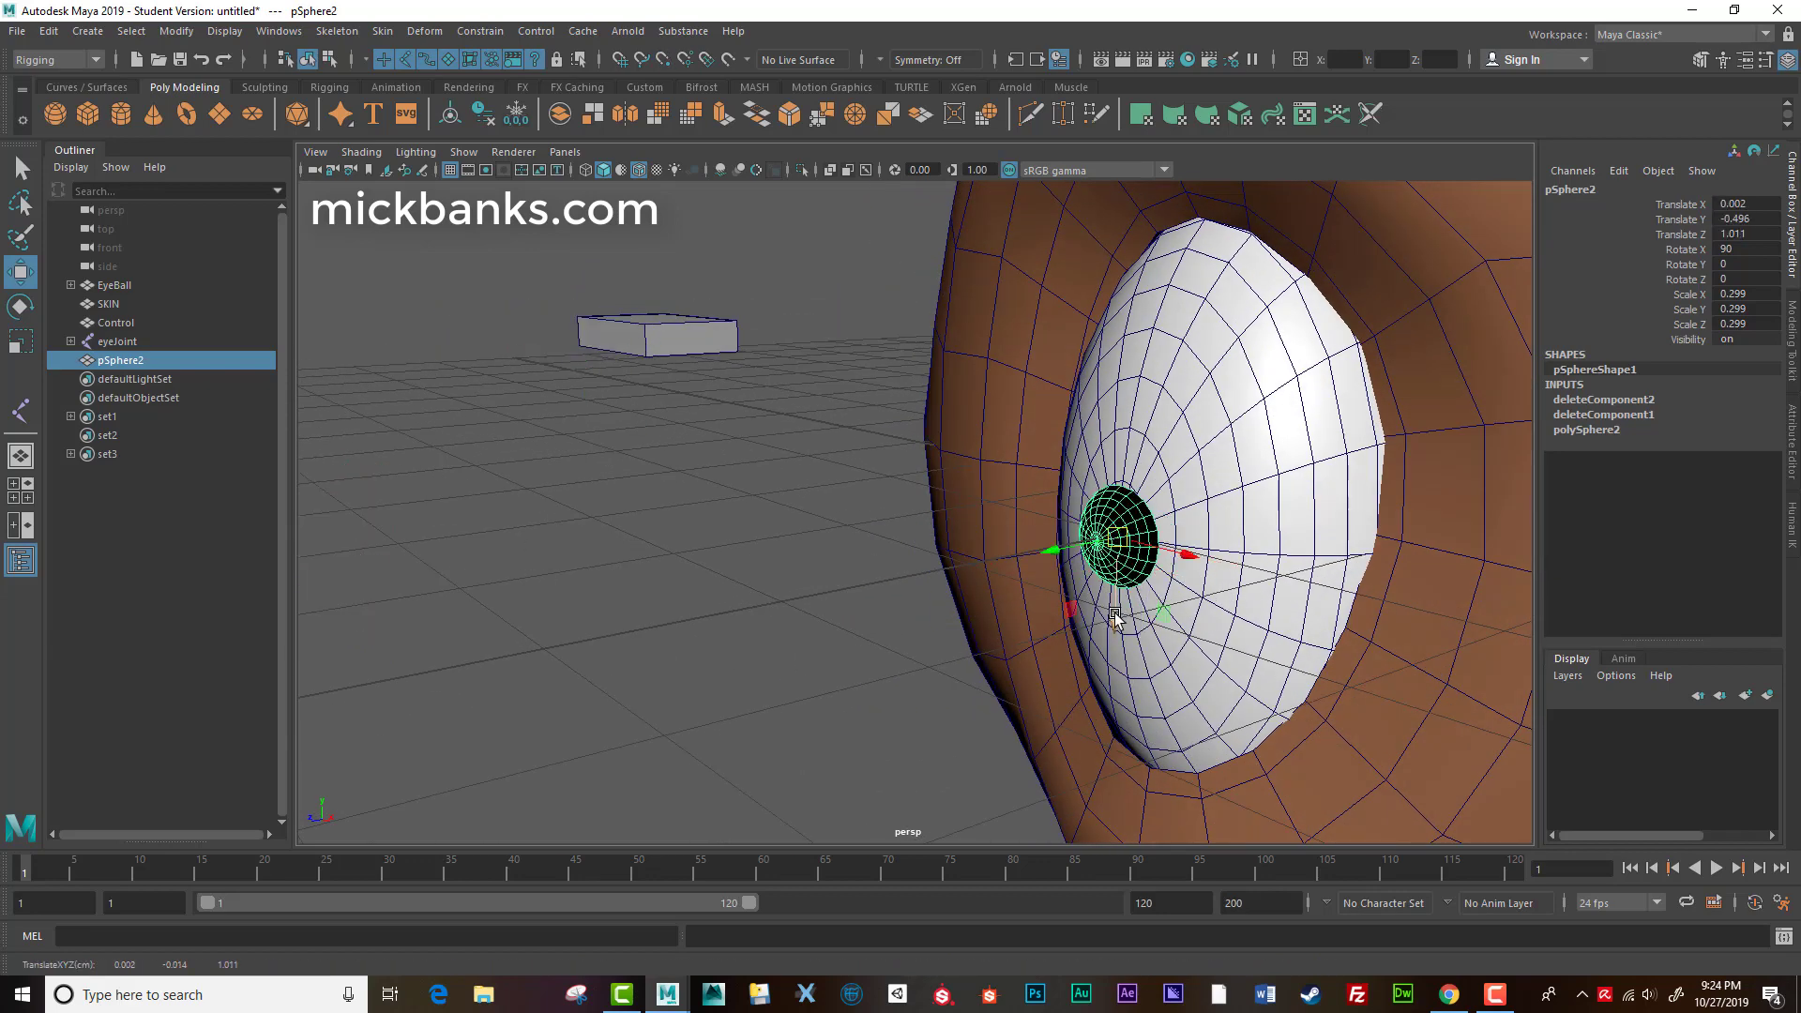
Constrain the pupil dome to the EyeBall surface with a Geometry constraint, selecting the eyeball first.
alt+drag(976, 647, 721, 657)
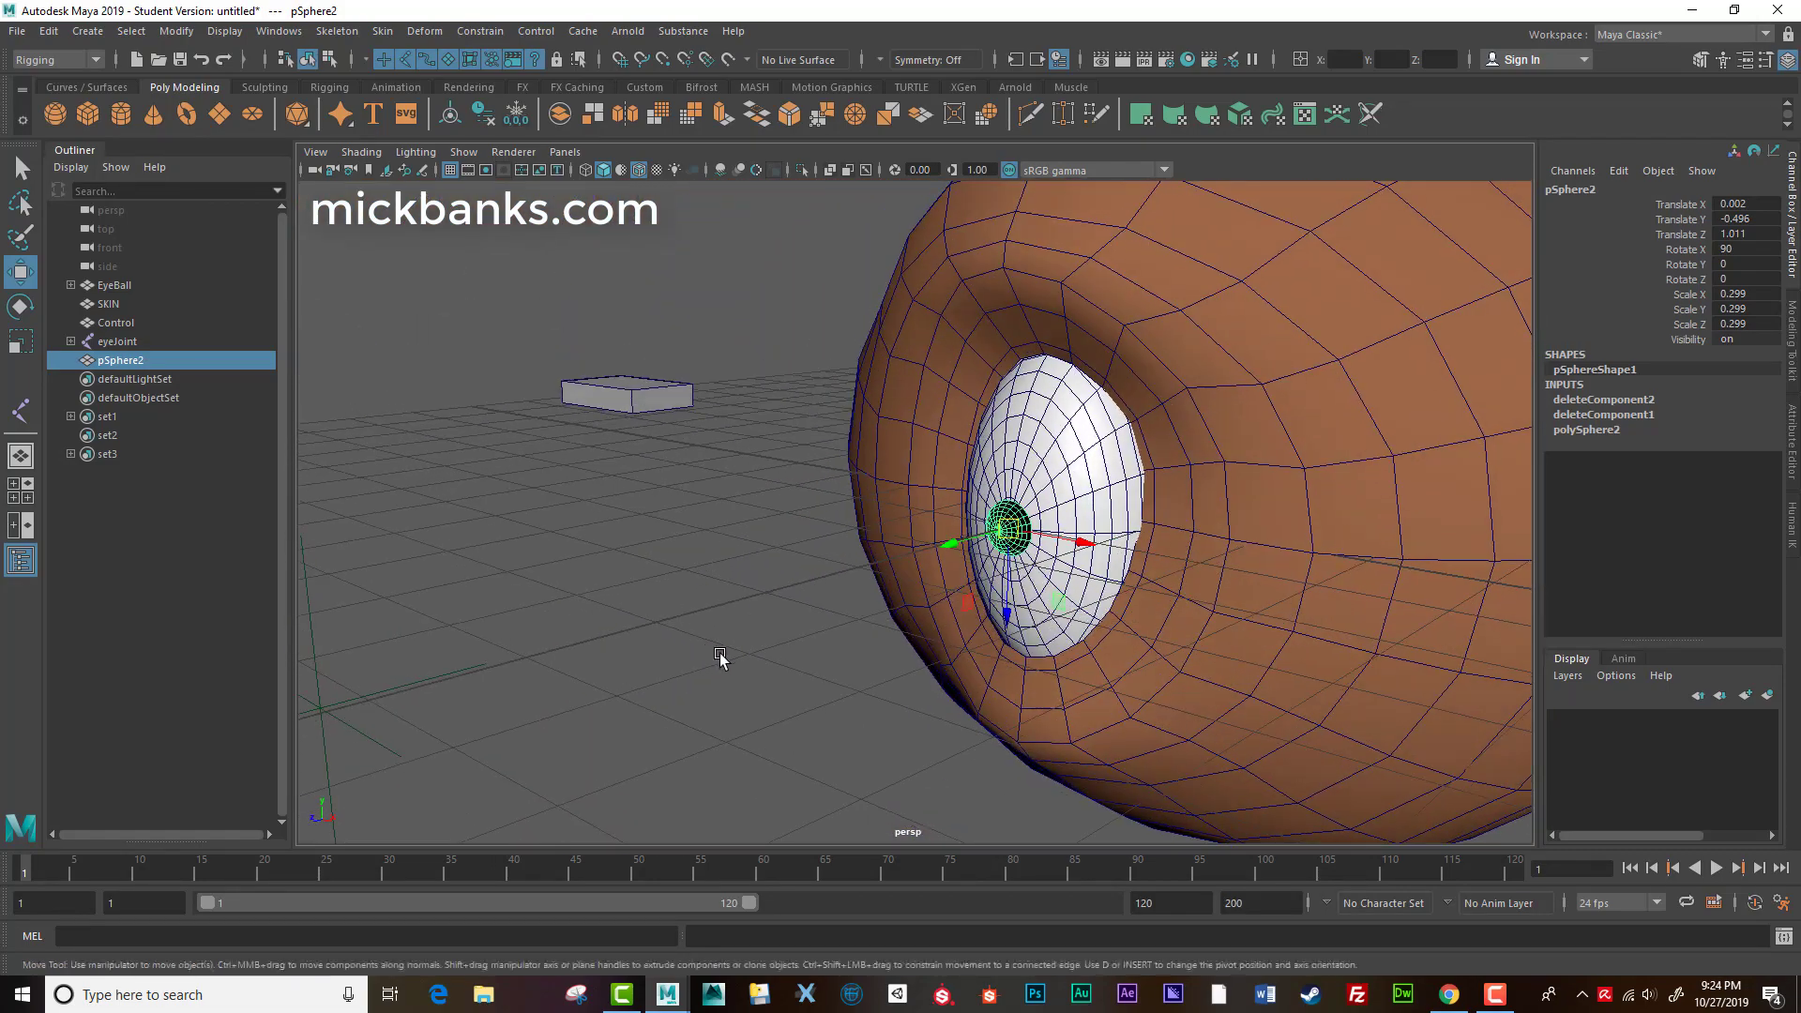
alt+middle_drag(720, 653, 712, 621)
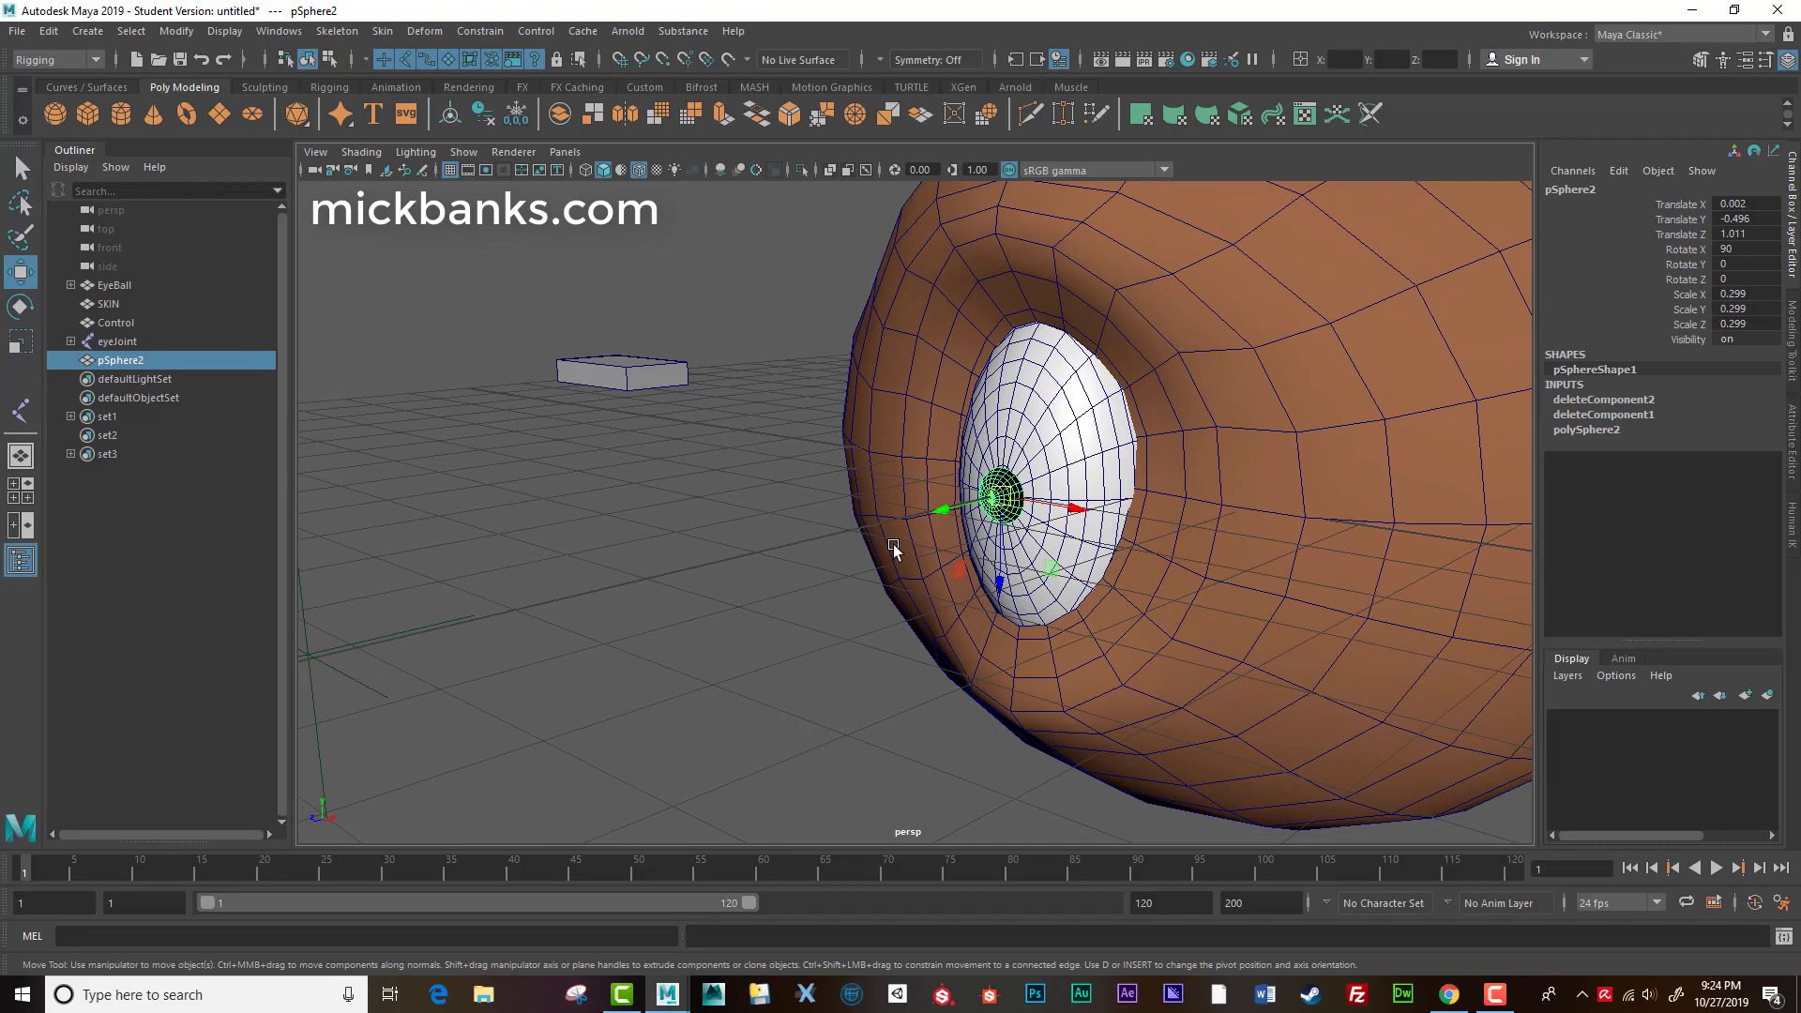
alt+drag(893, 544, 938, 563)
alt+right_drag(938, 563, 1257, 798)
alt+drag(1407, 576, 1159, 322)
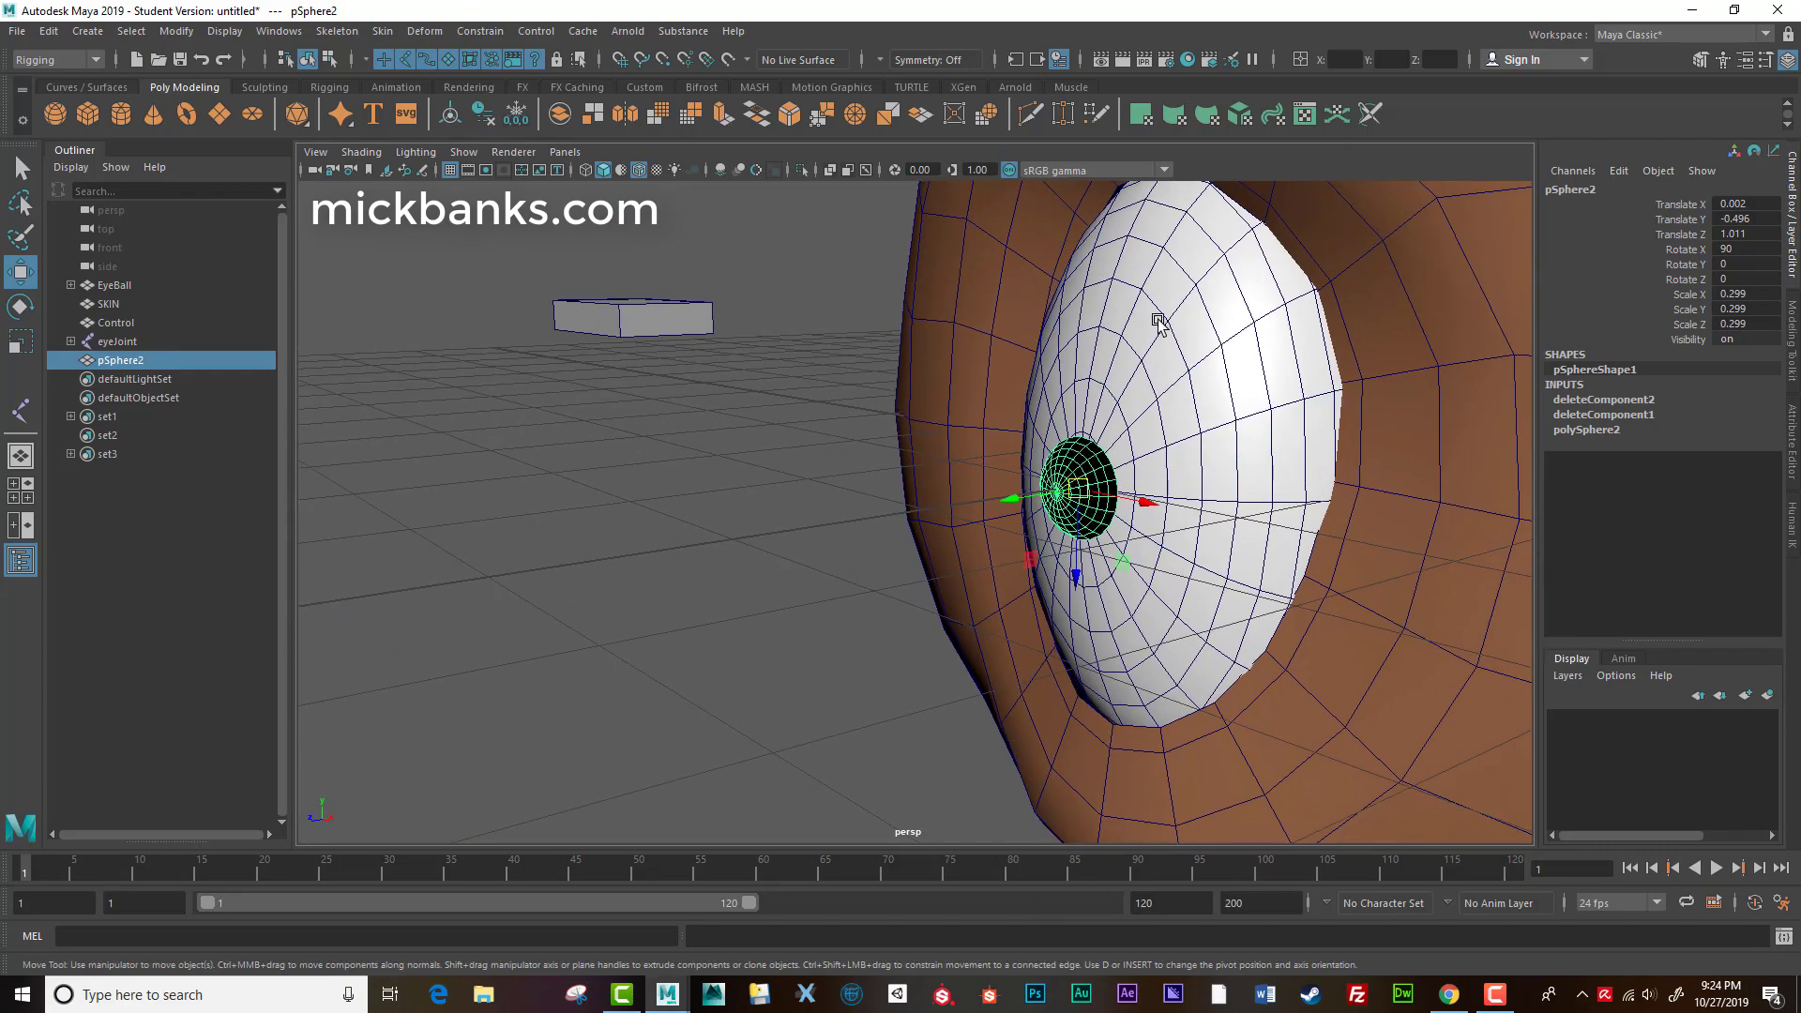
alt+drag(974, 654, 804, 627)
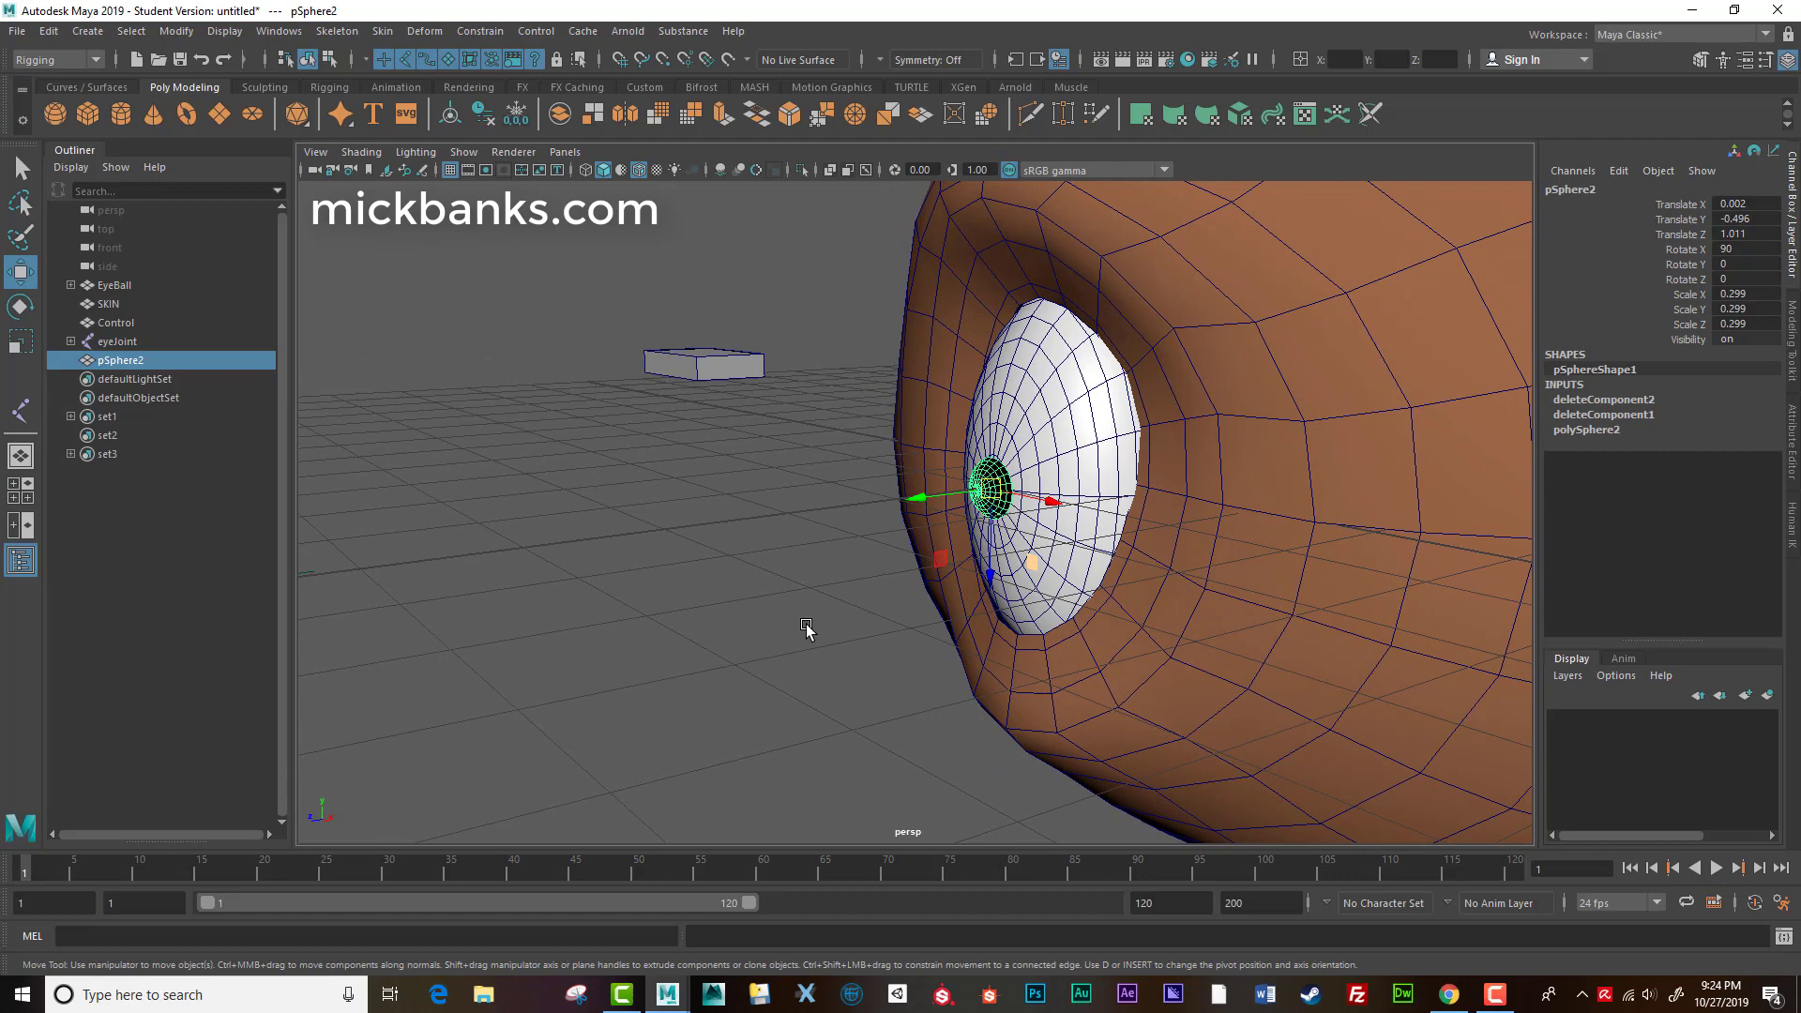
click(1064, 387)
shift+click(980, 478)
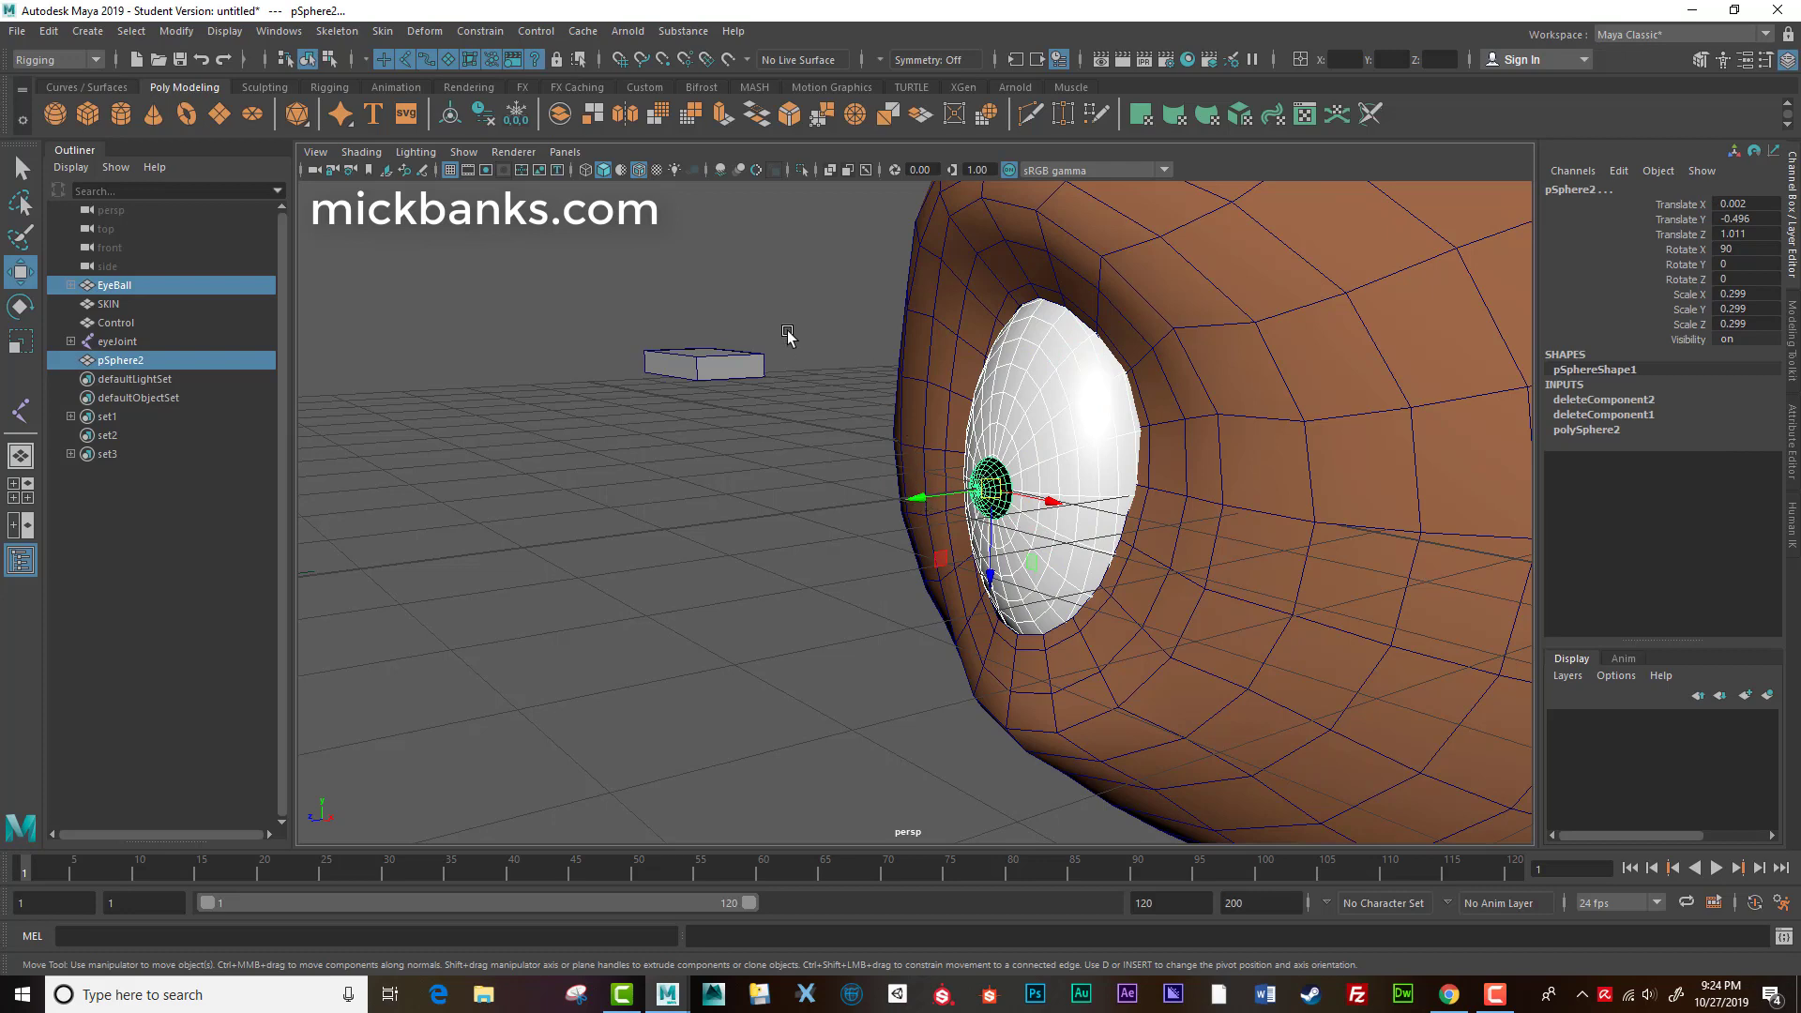
click(485, 34)
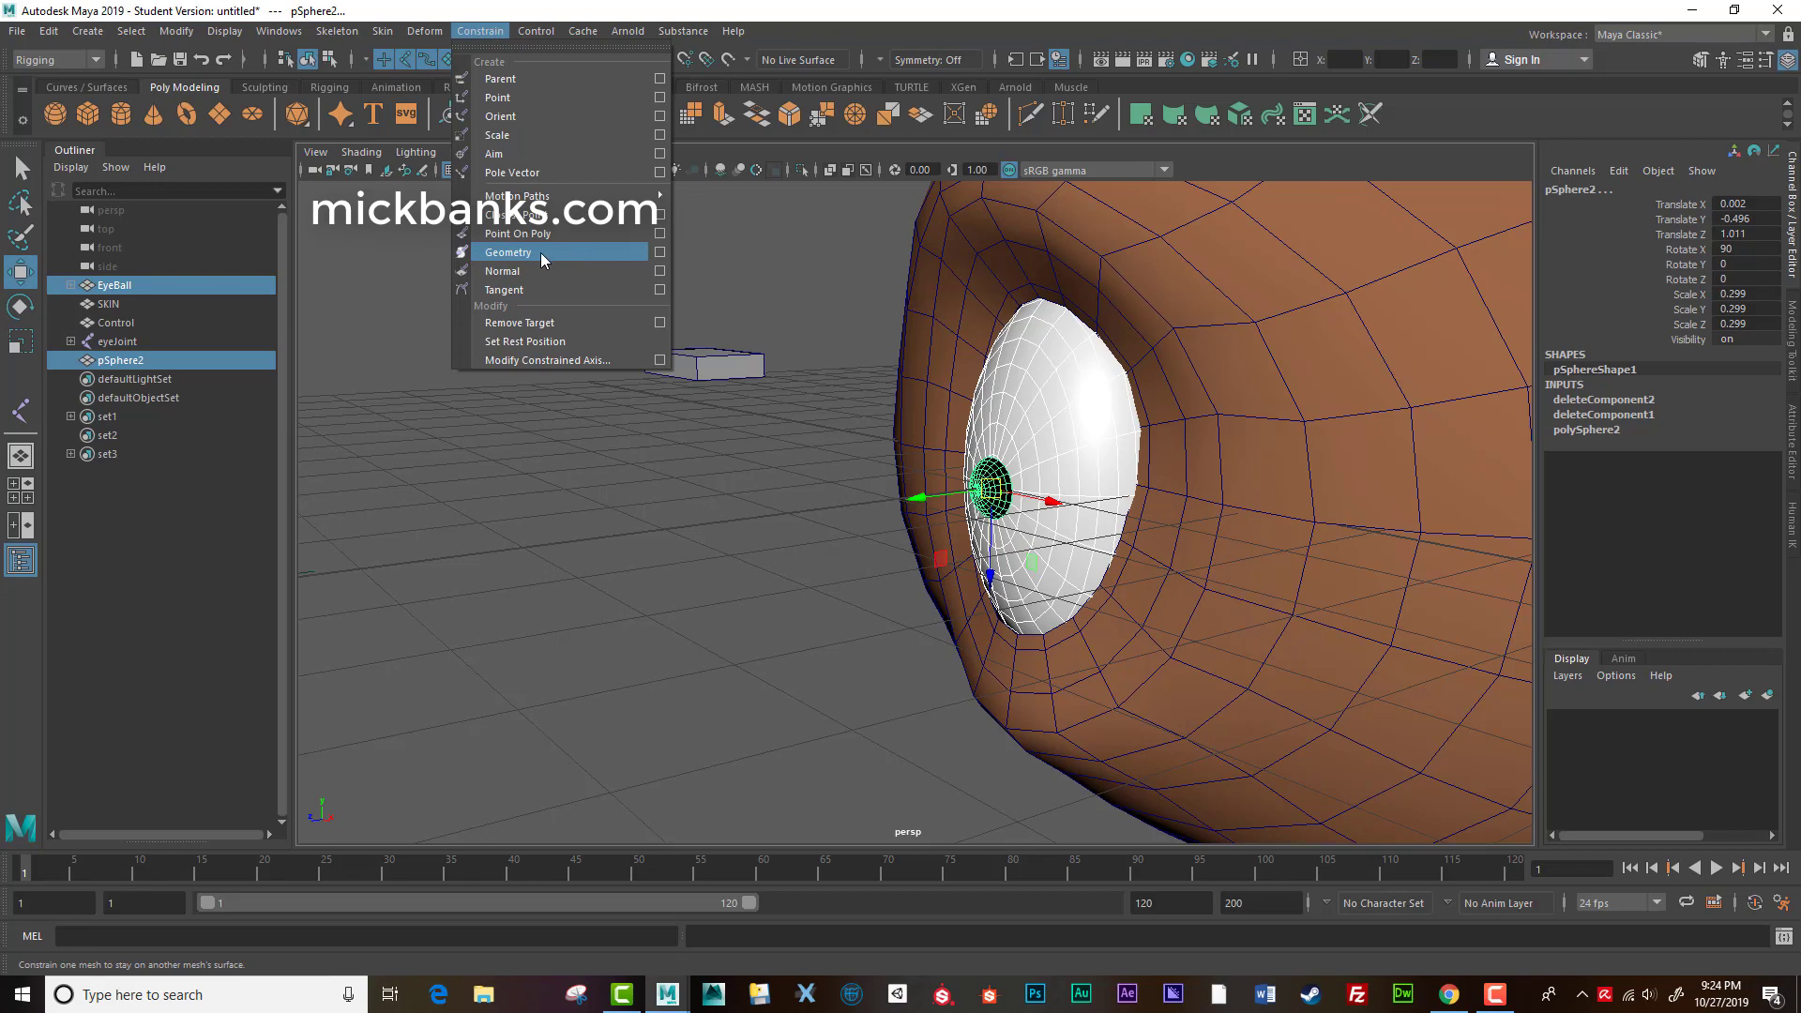
click(579, 251)
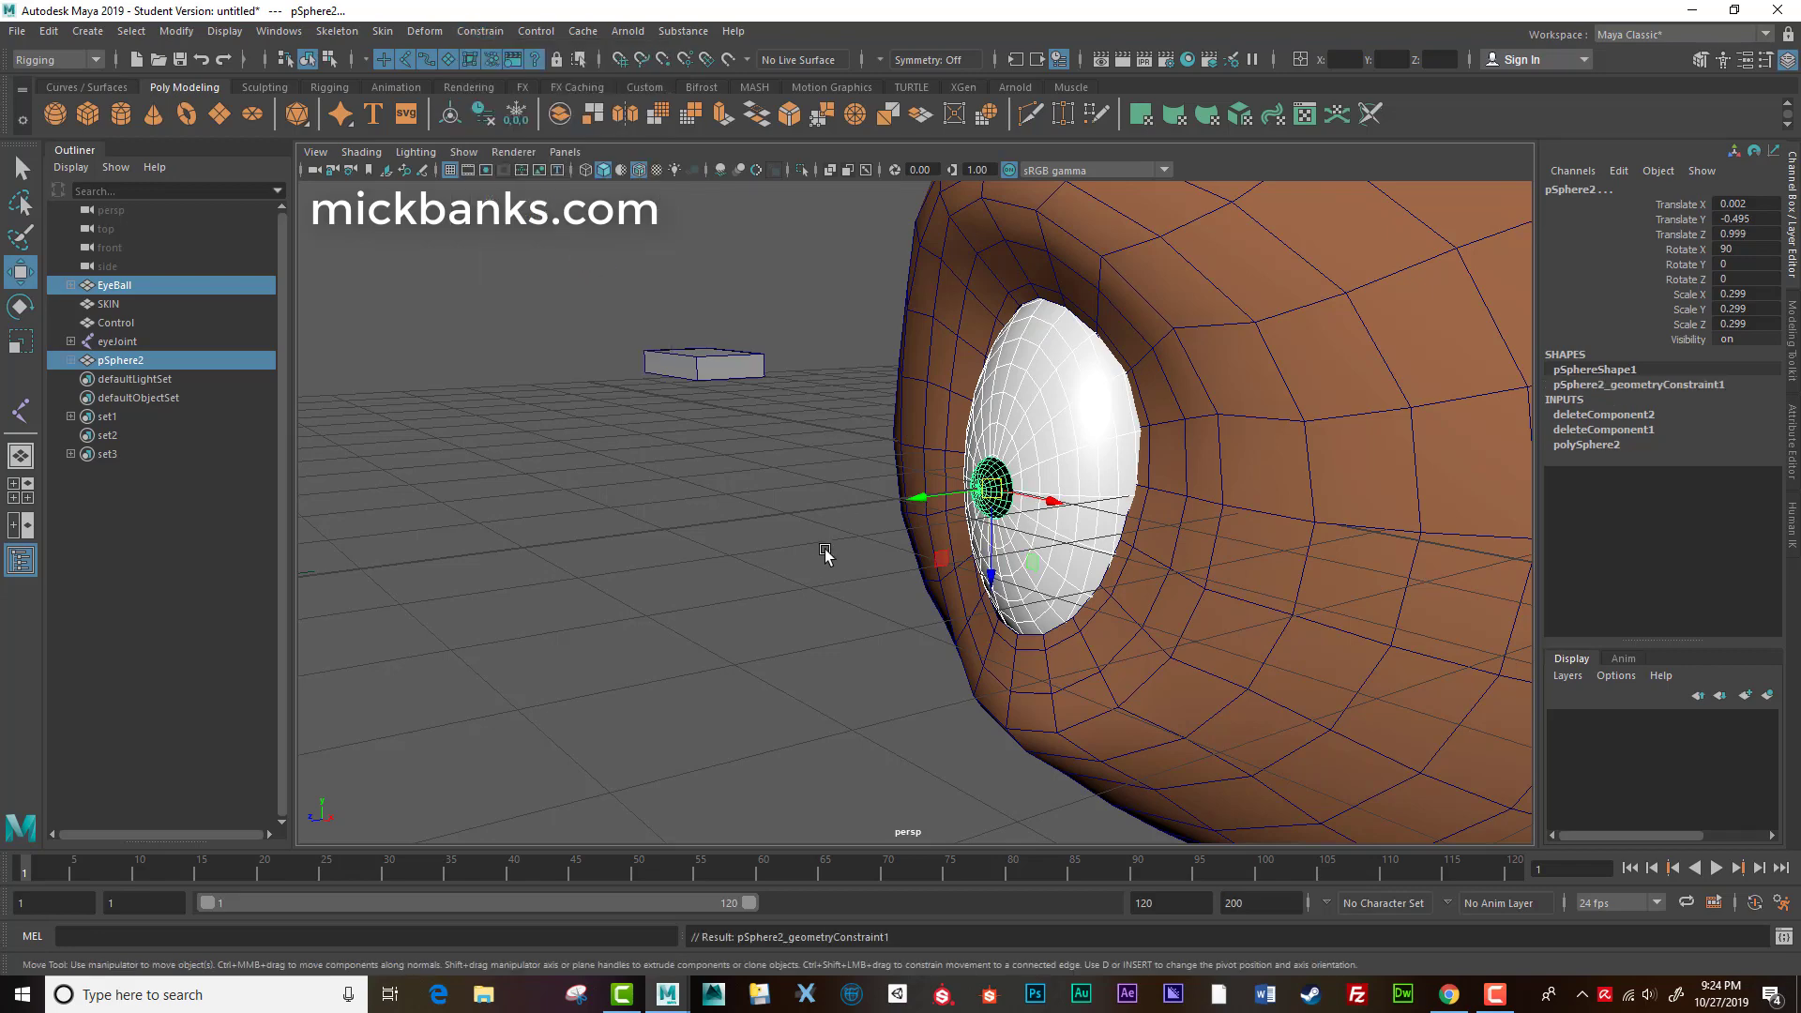
Test the geometry constraint by sliding the pupil across the eyeball, and undo the moves.
alt+drag(825, 554, 922, 564)
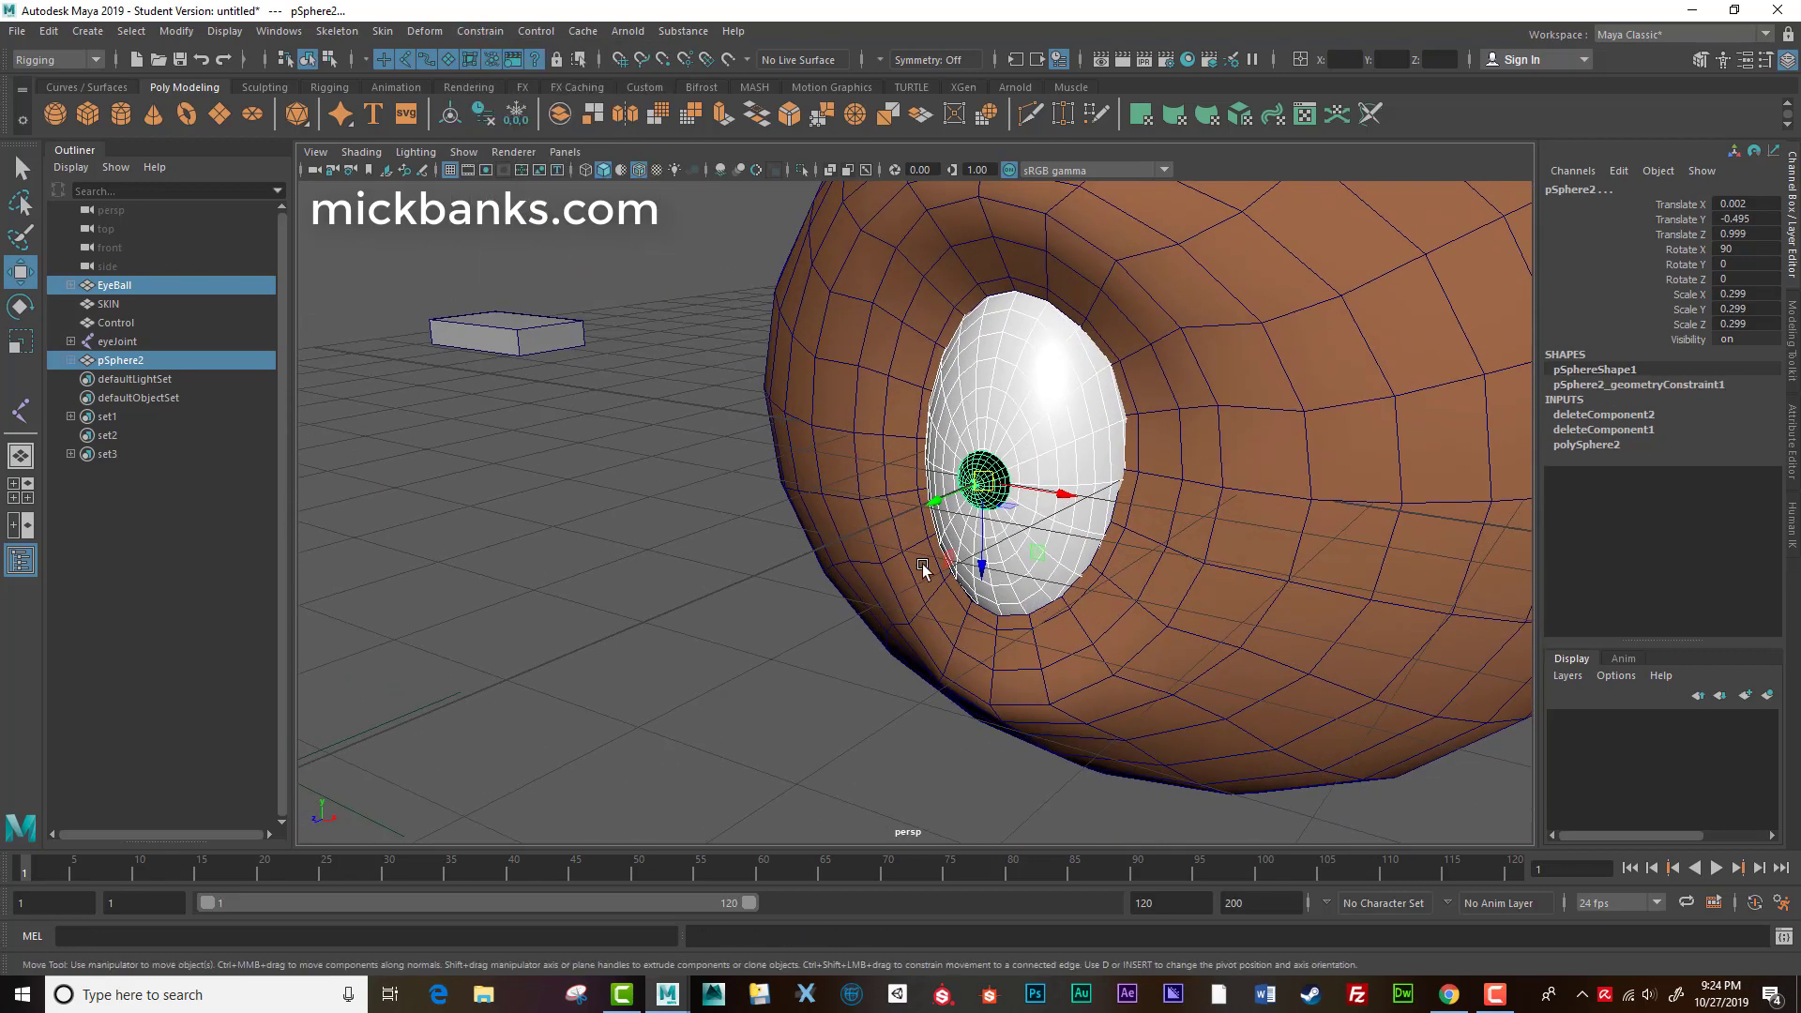
click(744, 614)
click(971, 492)
click(982, 502)
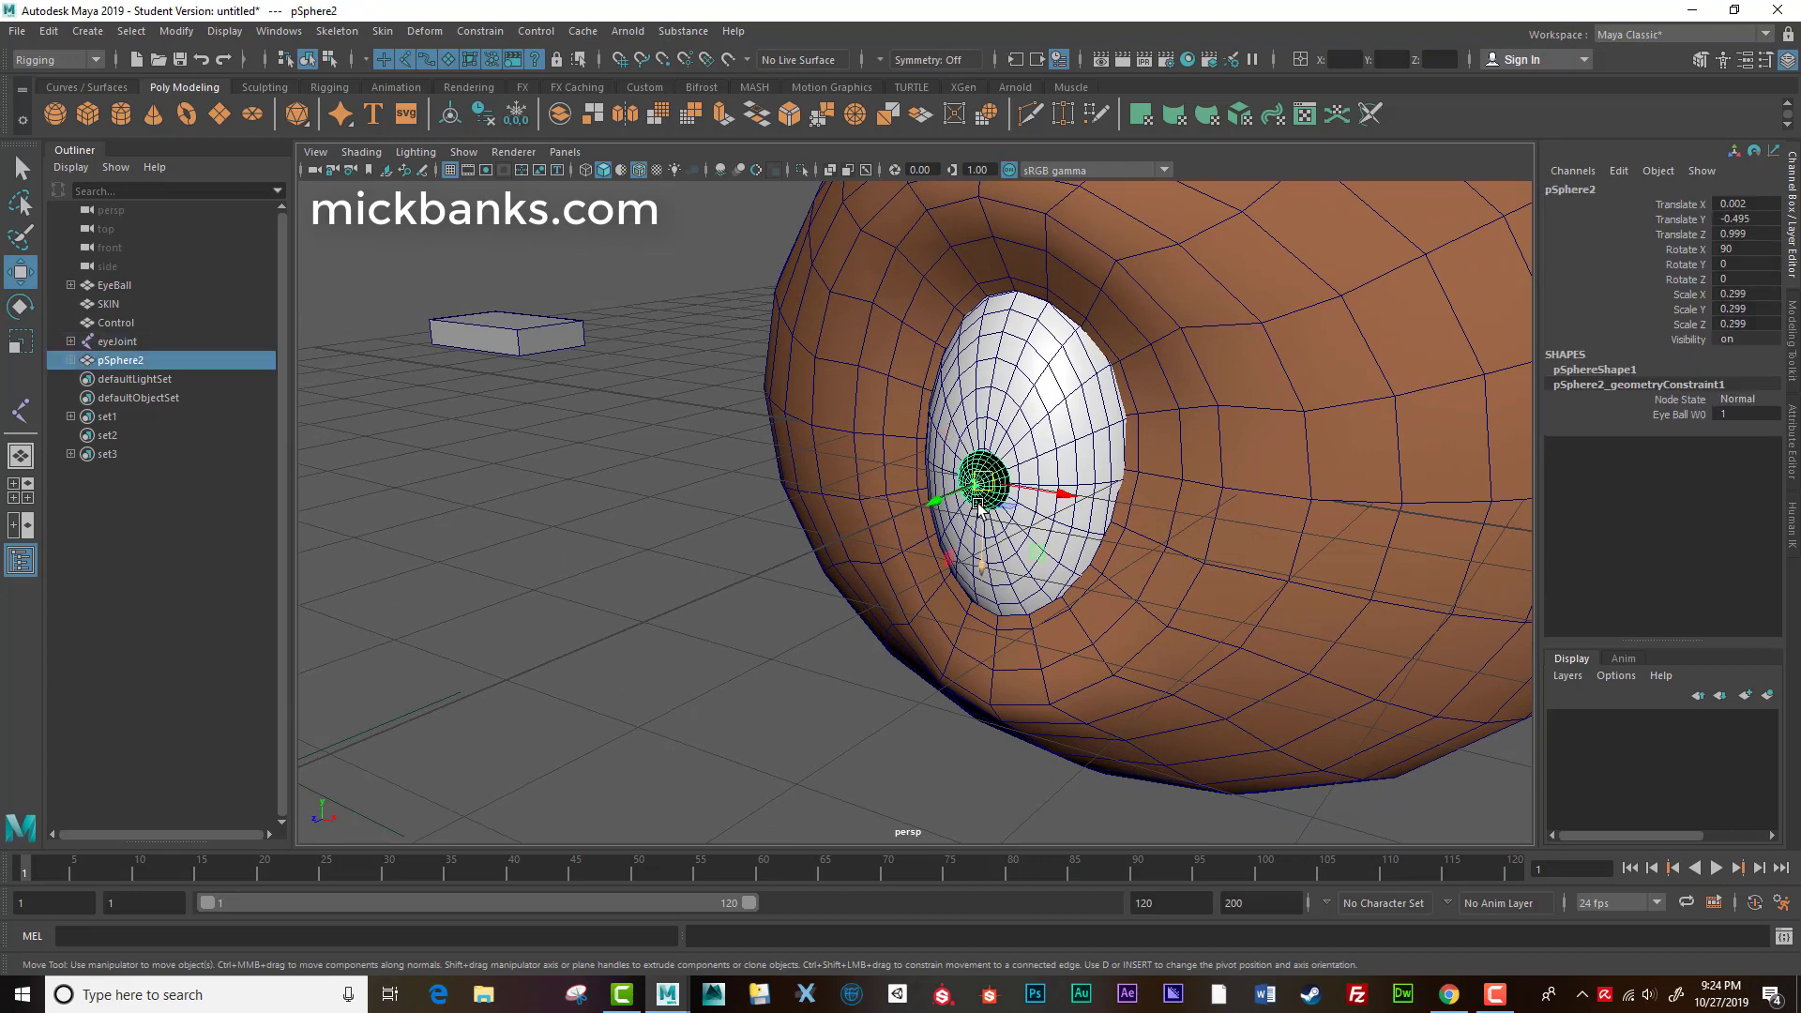
drag(981, 502, 991, 600)
alt+drag(1006, 593, 1036, 549)
drag(948, 406, 1033, 492)
alt+drag(953, 531, 897, 601)
key(ctrl+z)
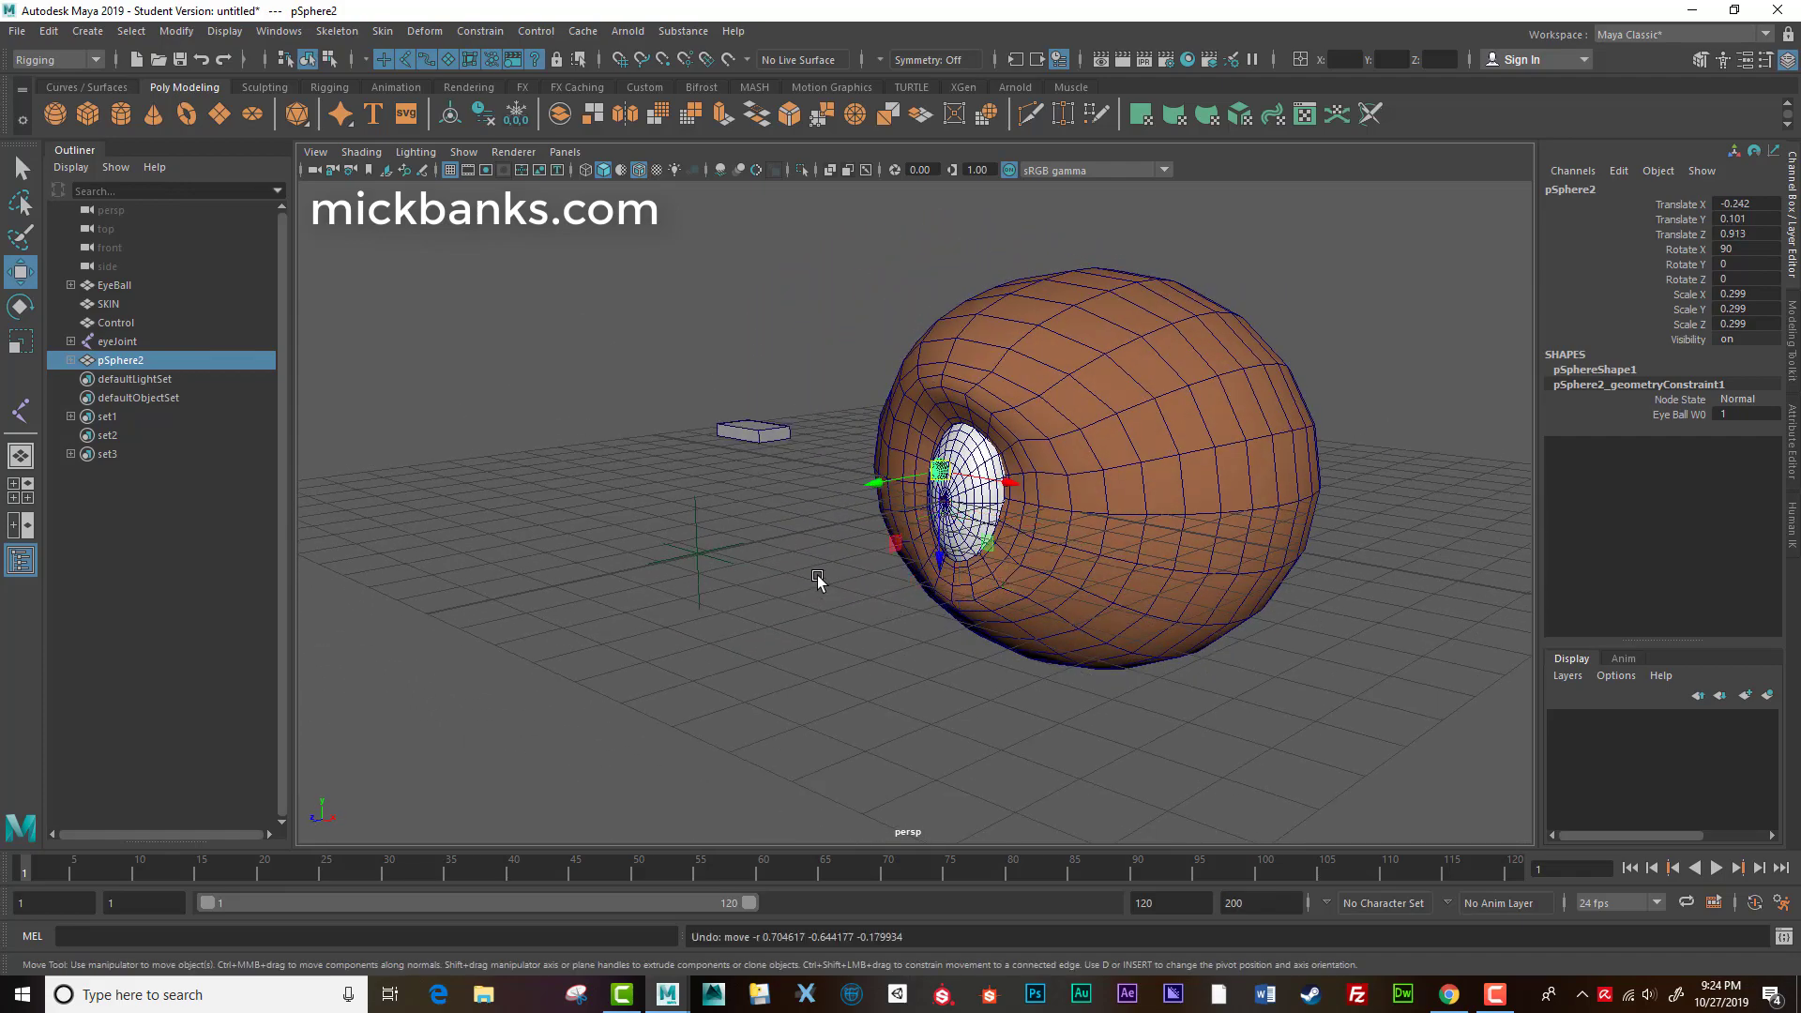
key(ctrl+z)
alt+right_drag(740, 563, 1061, 619)
alt+middle_drag(1061, 619, 870, 623)
alt+drag(870, 622, 634, 539)
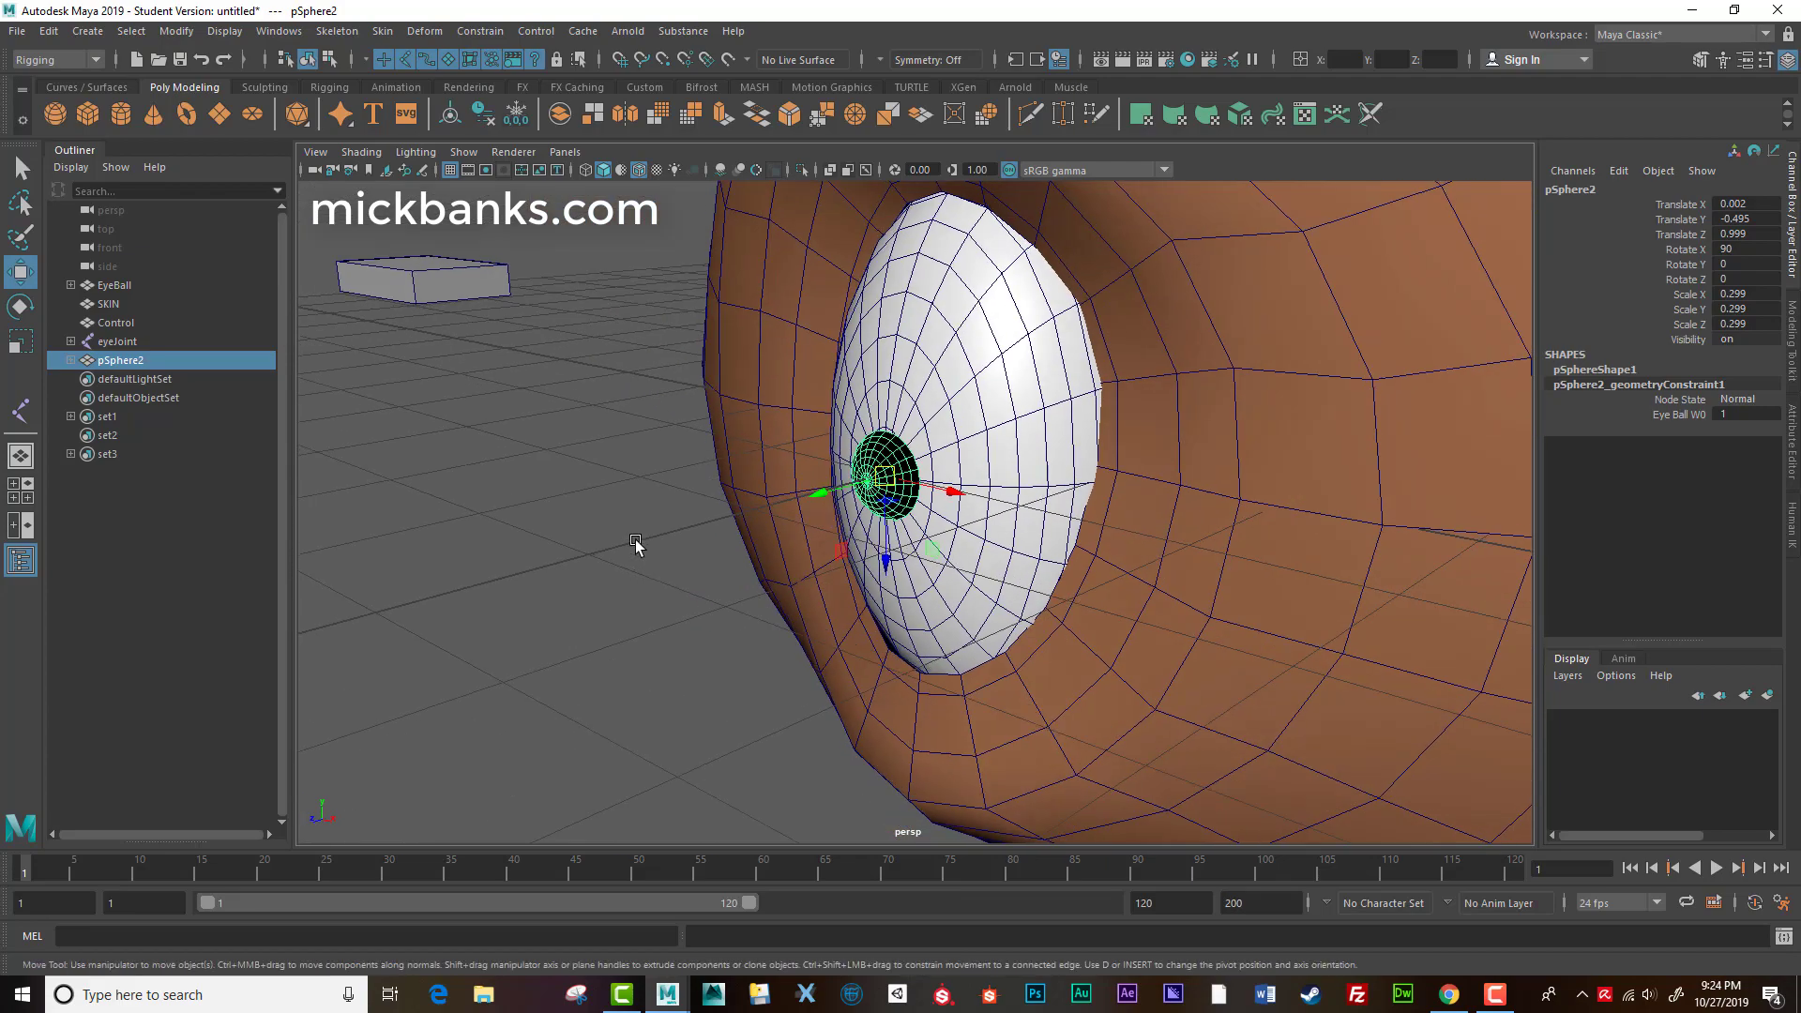
click(634, 538)
click(997, 363)
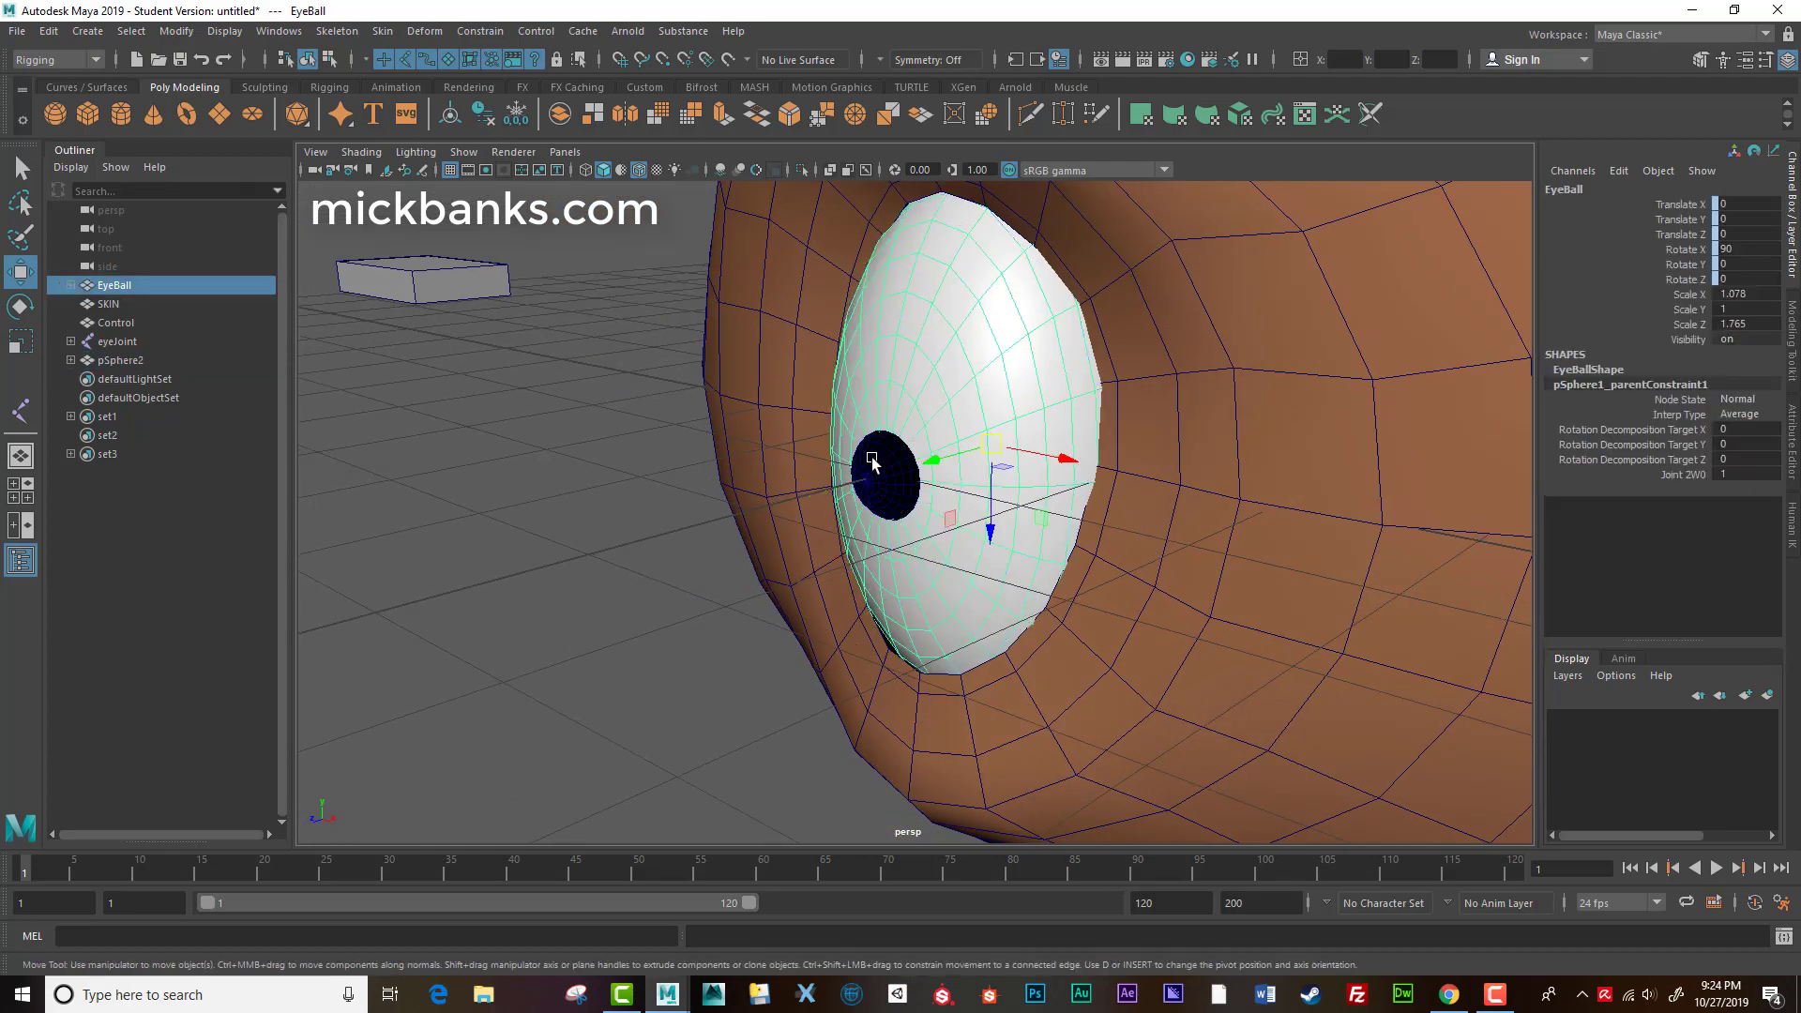
click(868, 477)
click(672, 561)
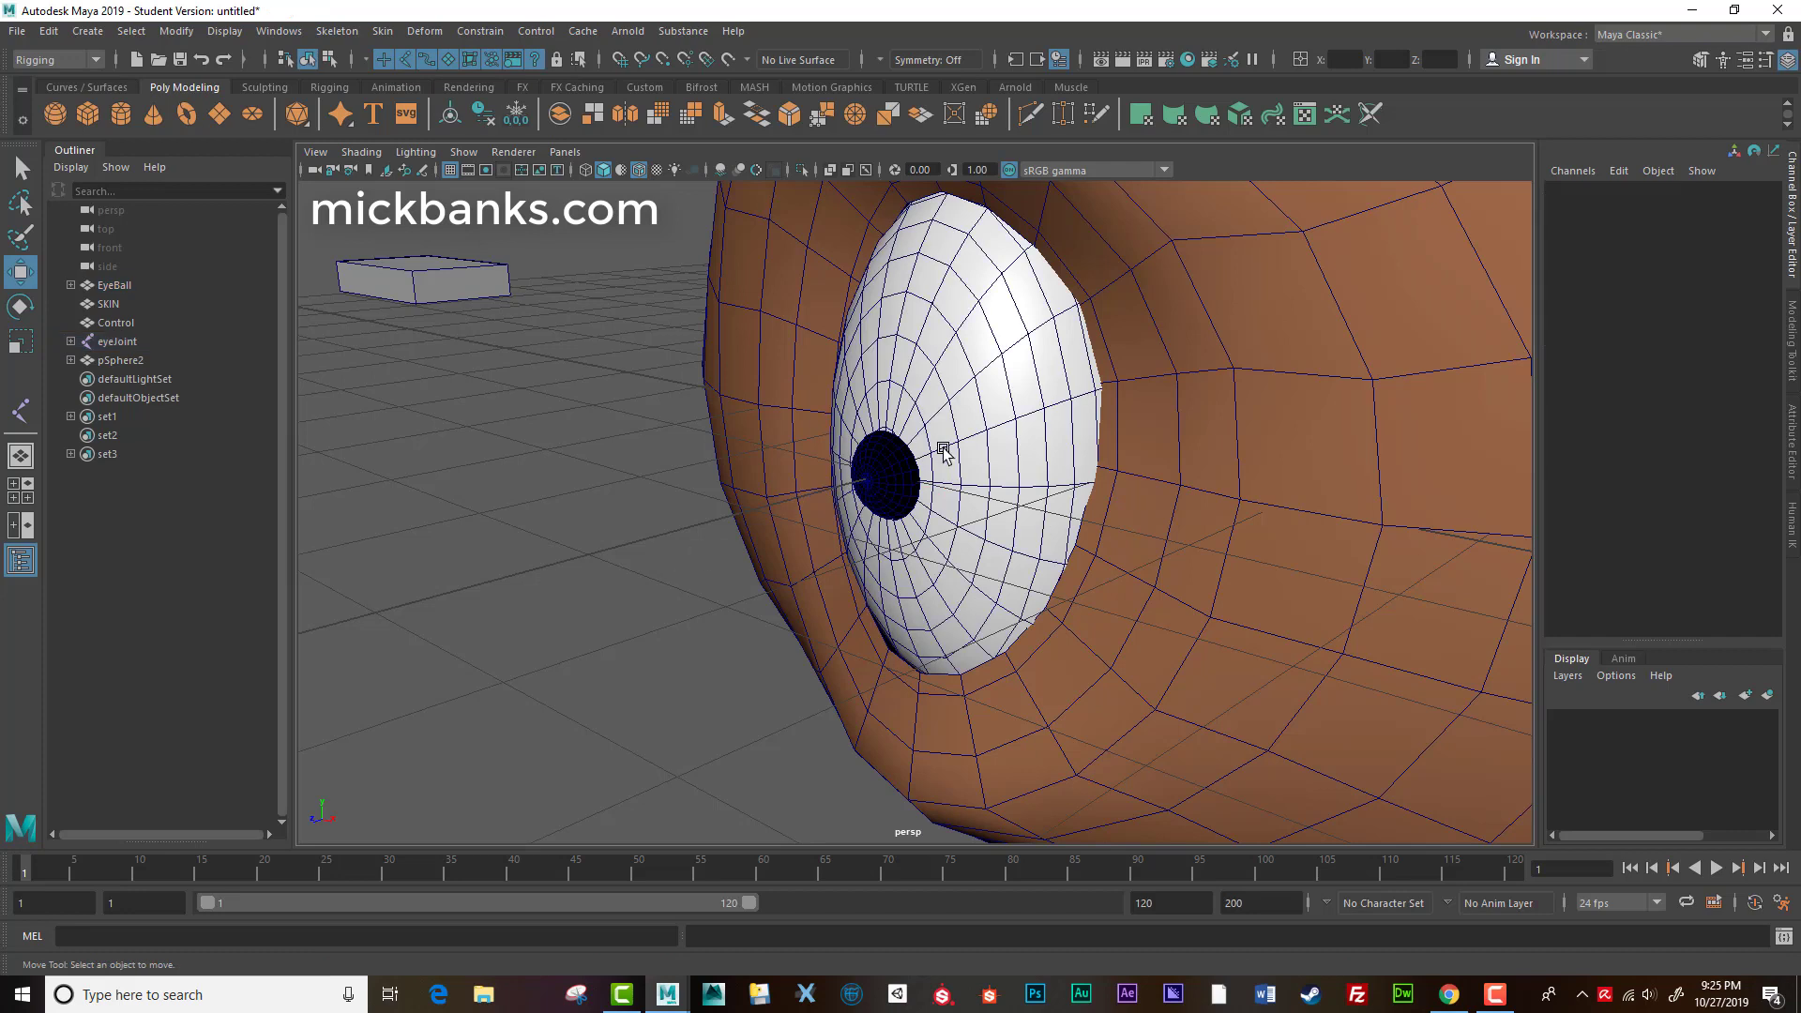
click(874, 511)
Apply a Normal constraint from EyeBall to the pupil dome with aim vector 0, 1, 0 and weight 1.
click(1034, 372)
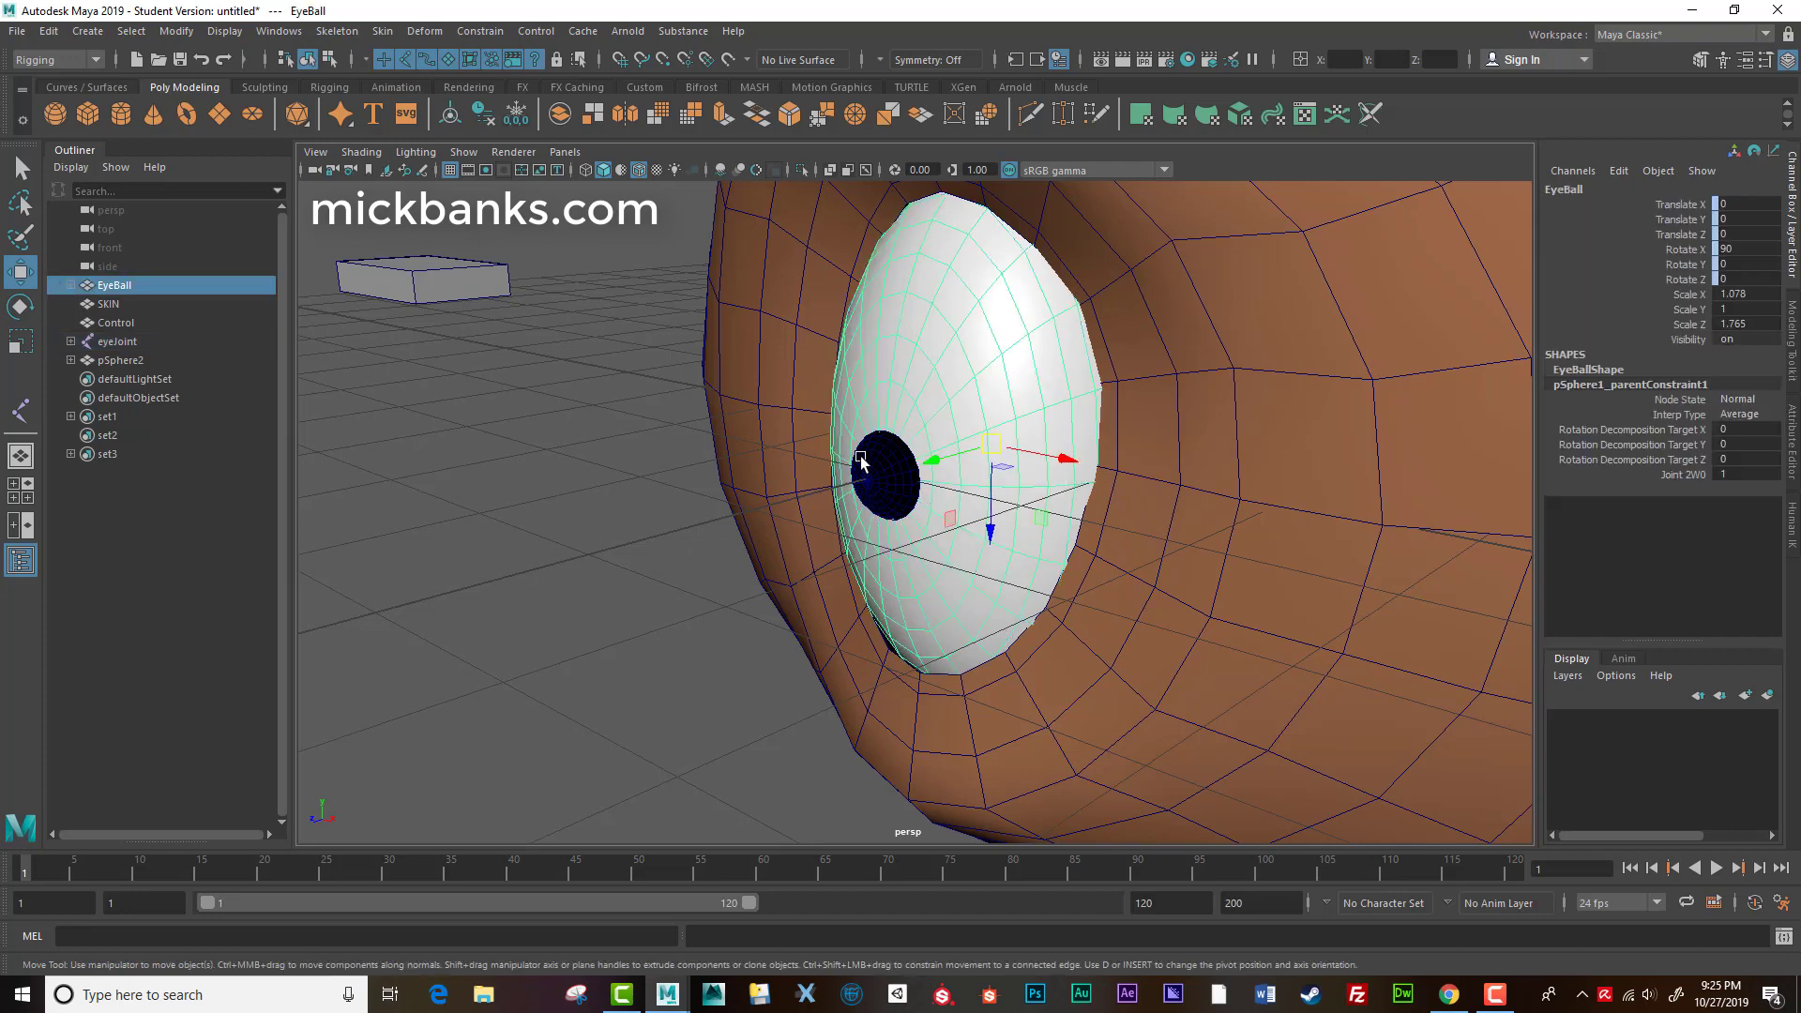
shift+click(861, 459)
click(480, 32)
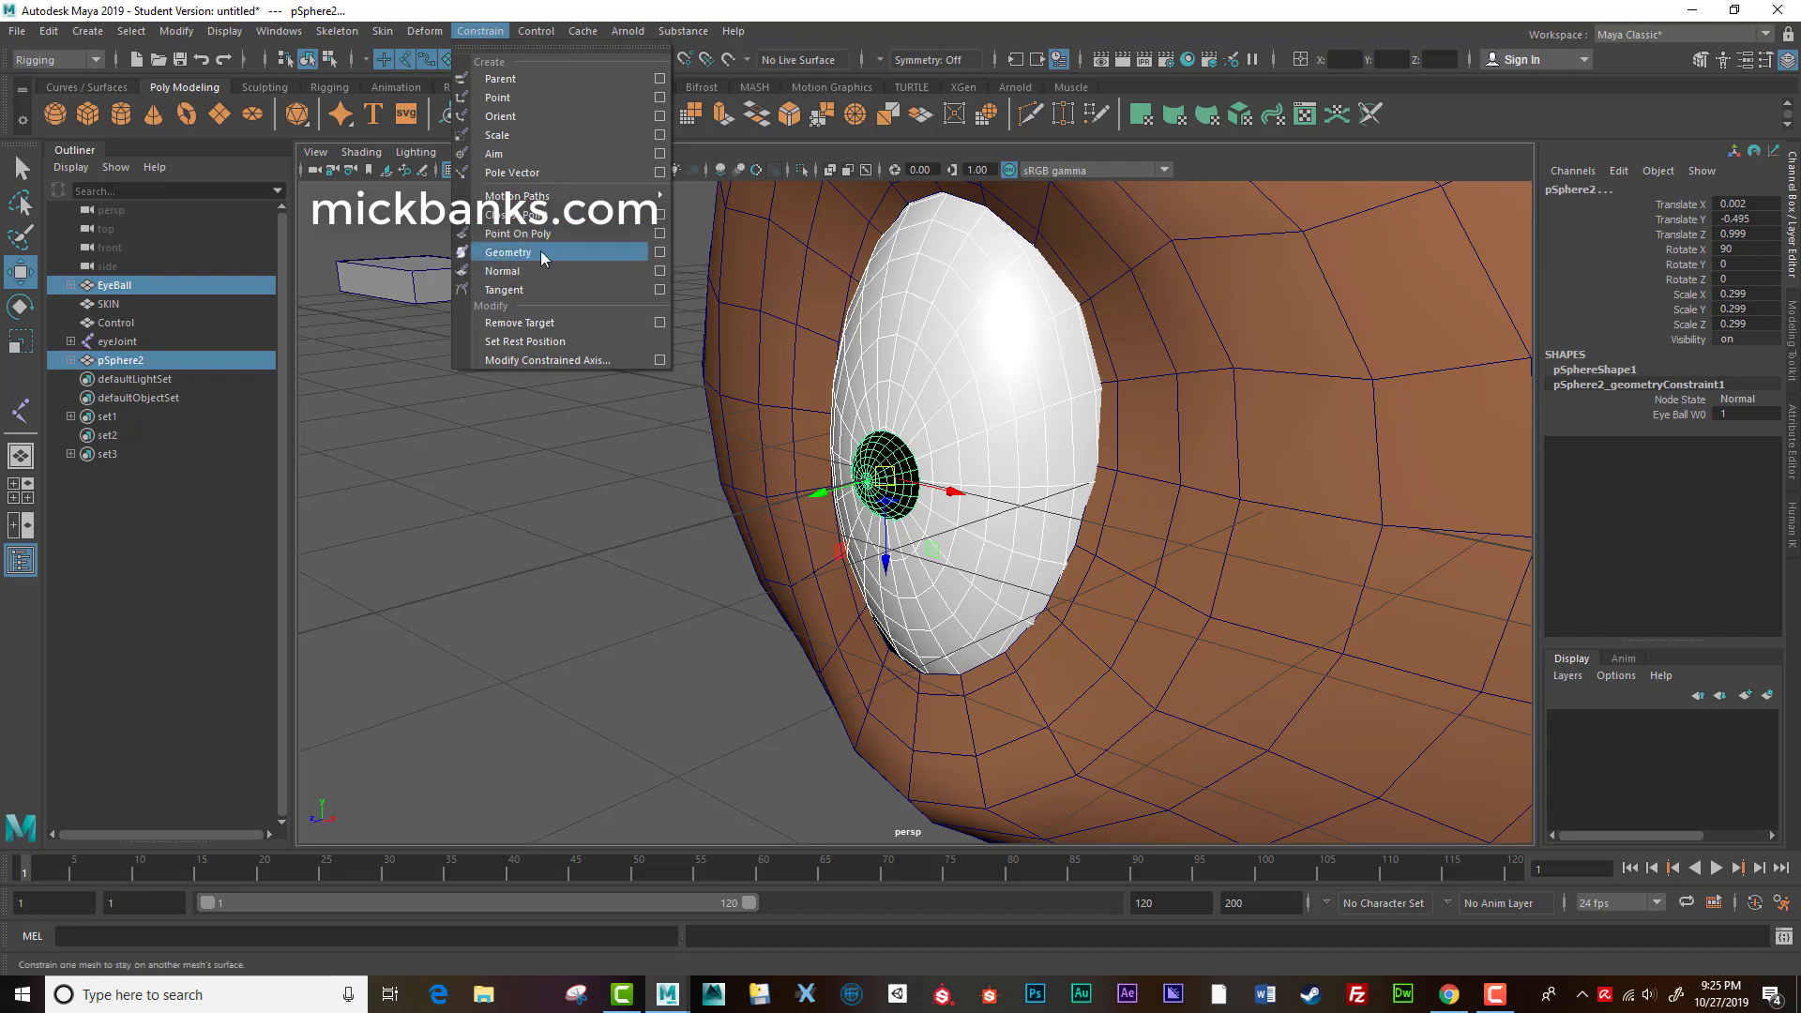
click(660, 272)
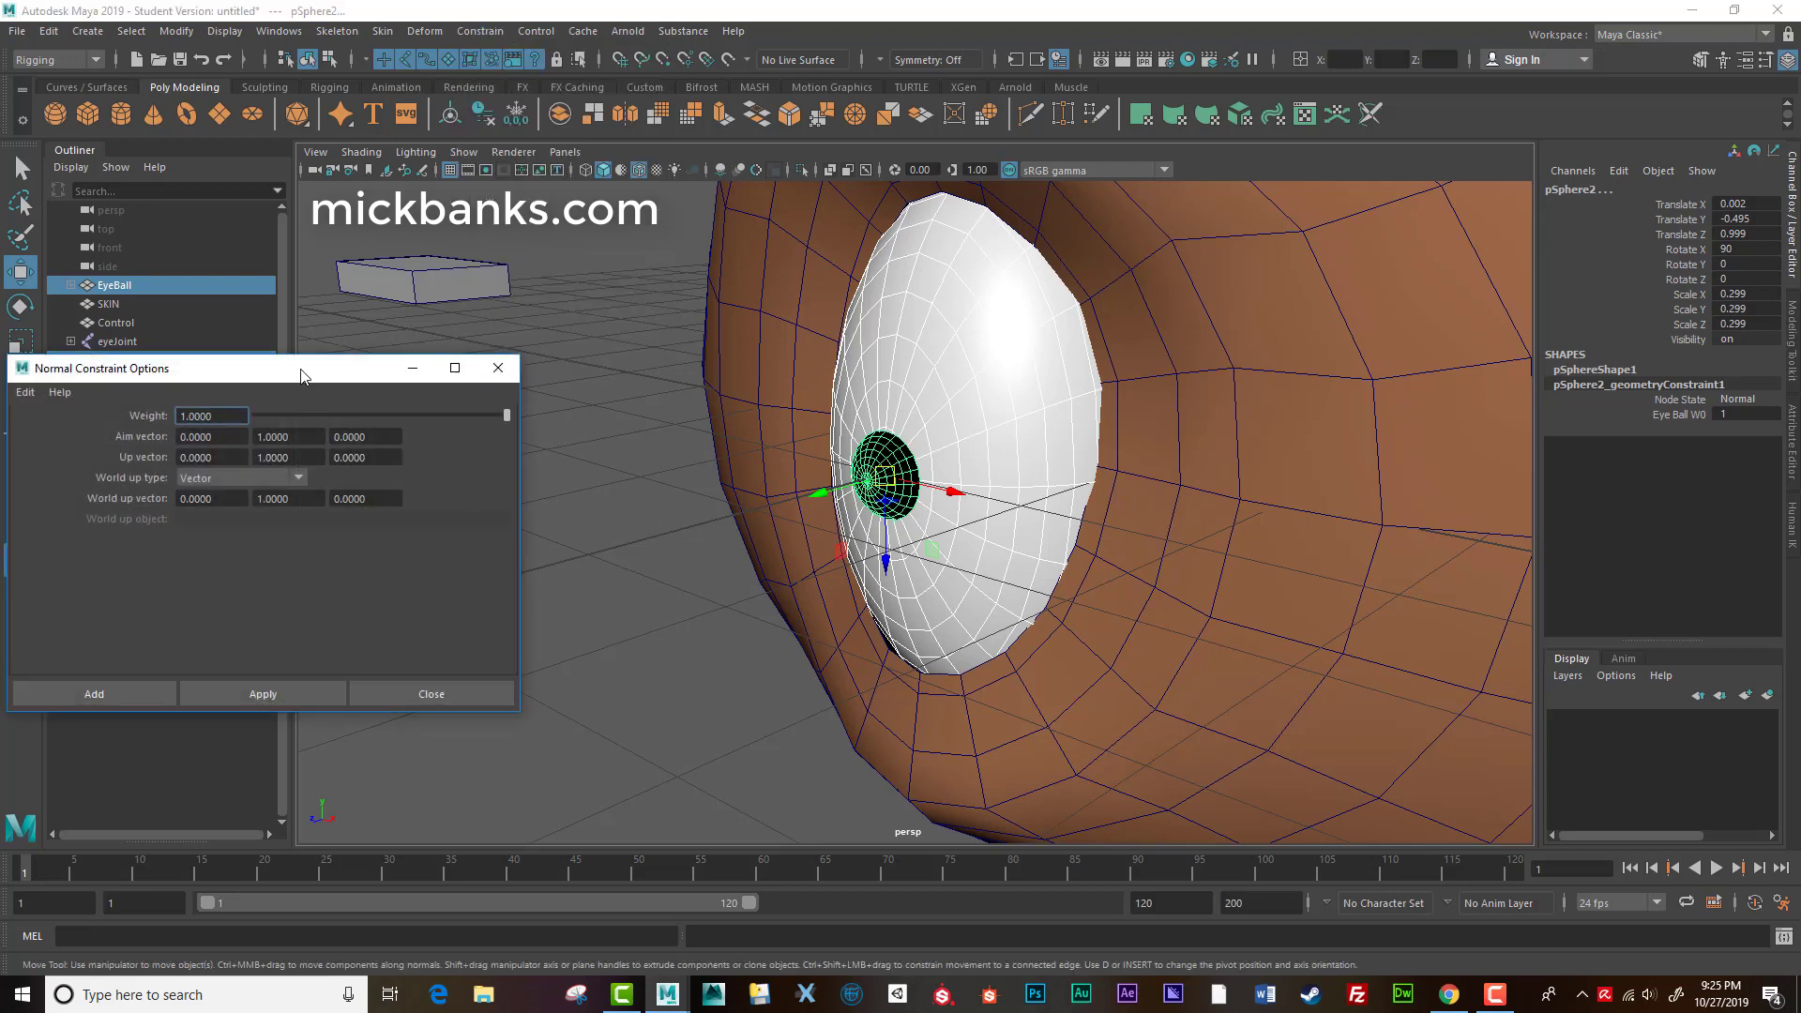
drag(302, 375, 469, 261)
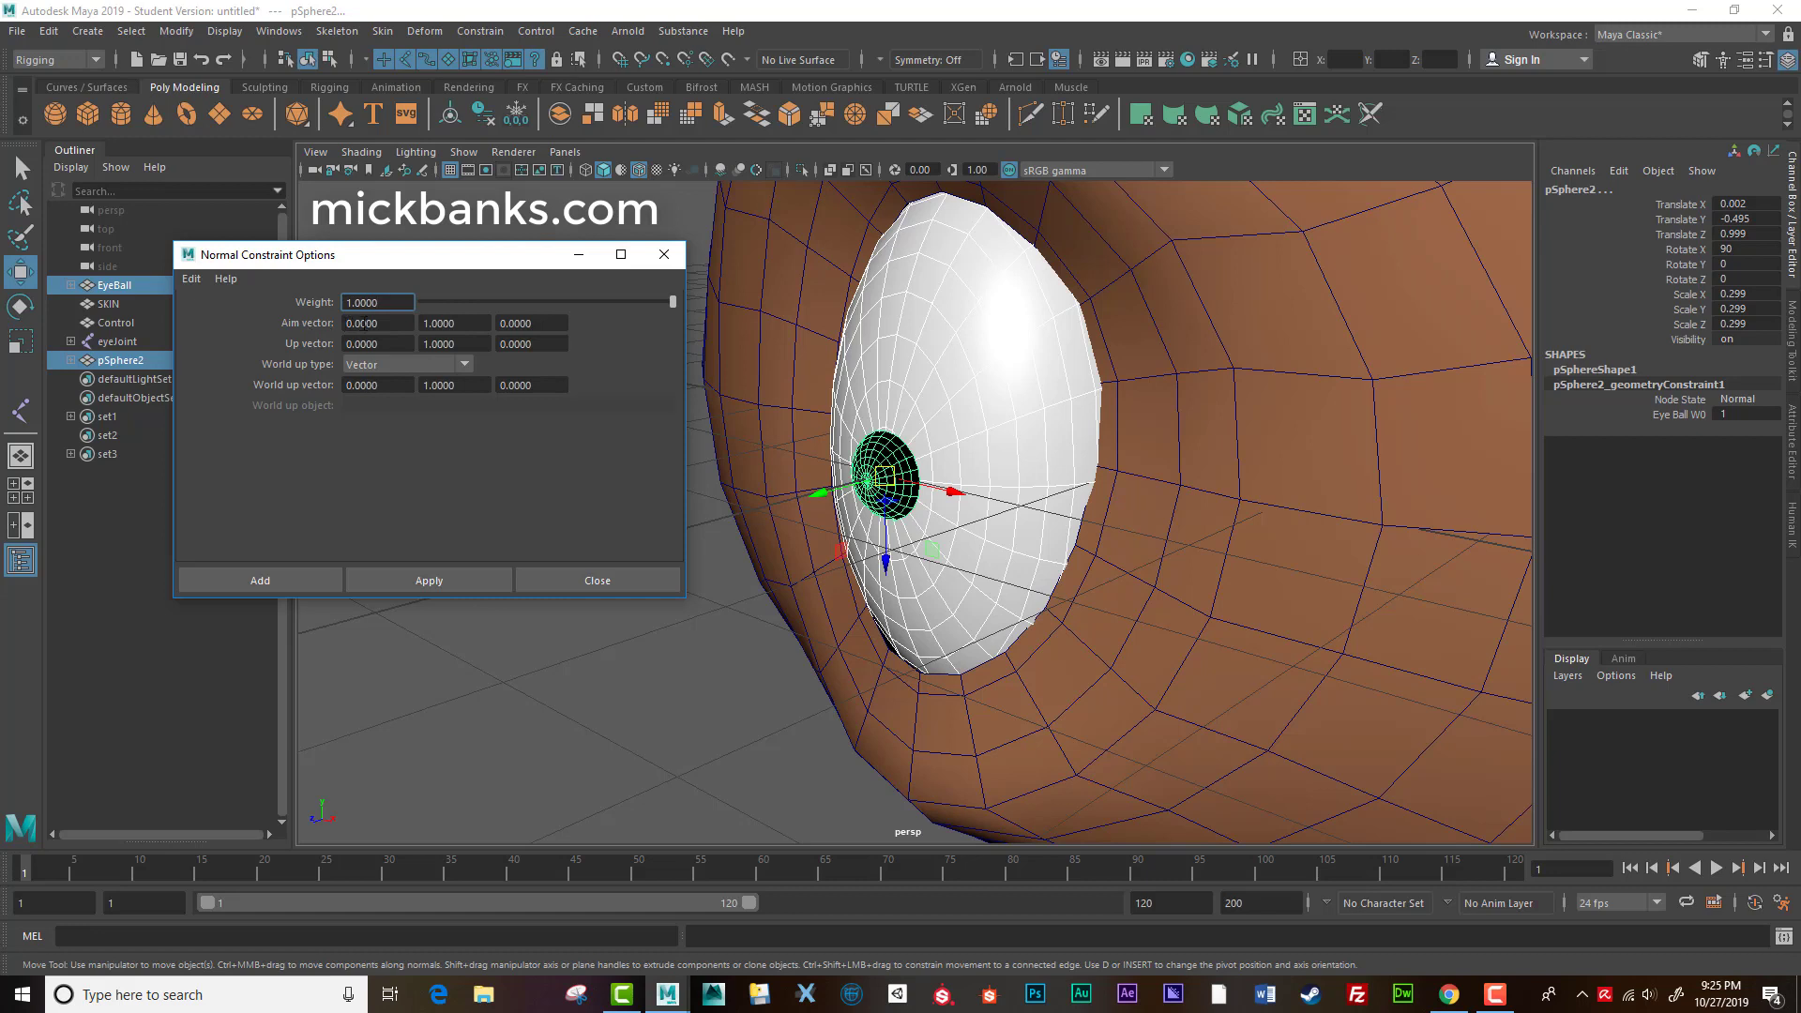
click(460, 325)
click(402, 325)
key(Tab)
click(413, 582)
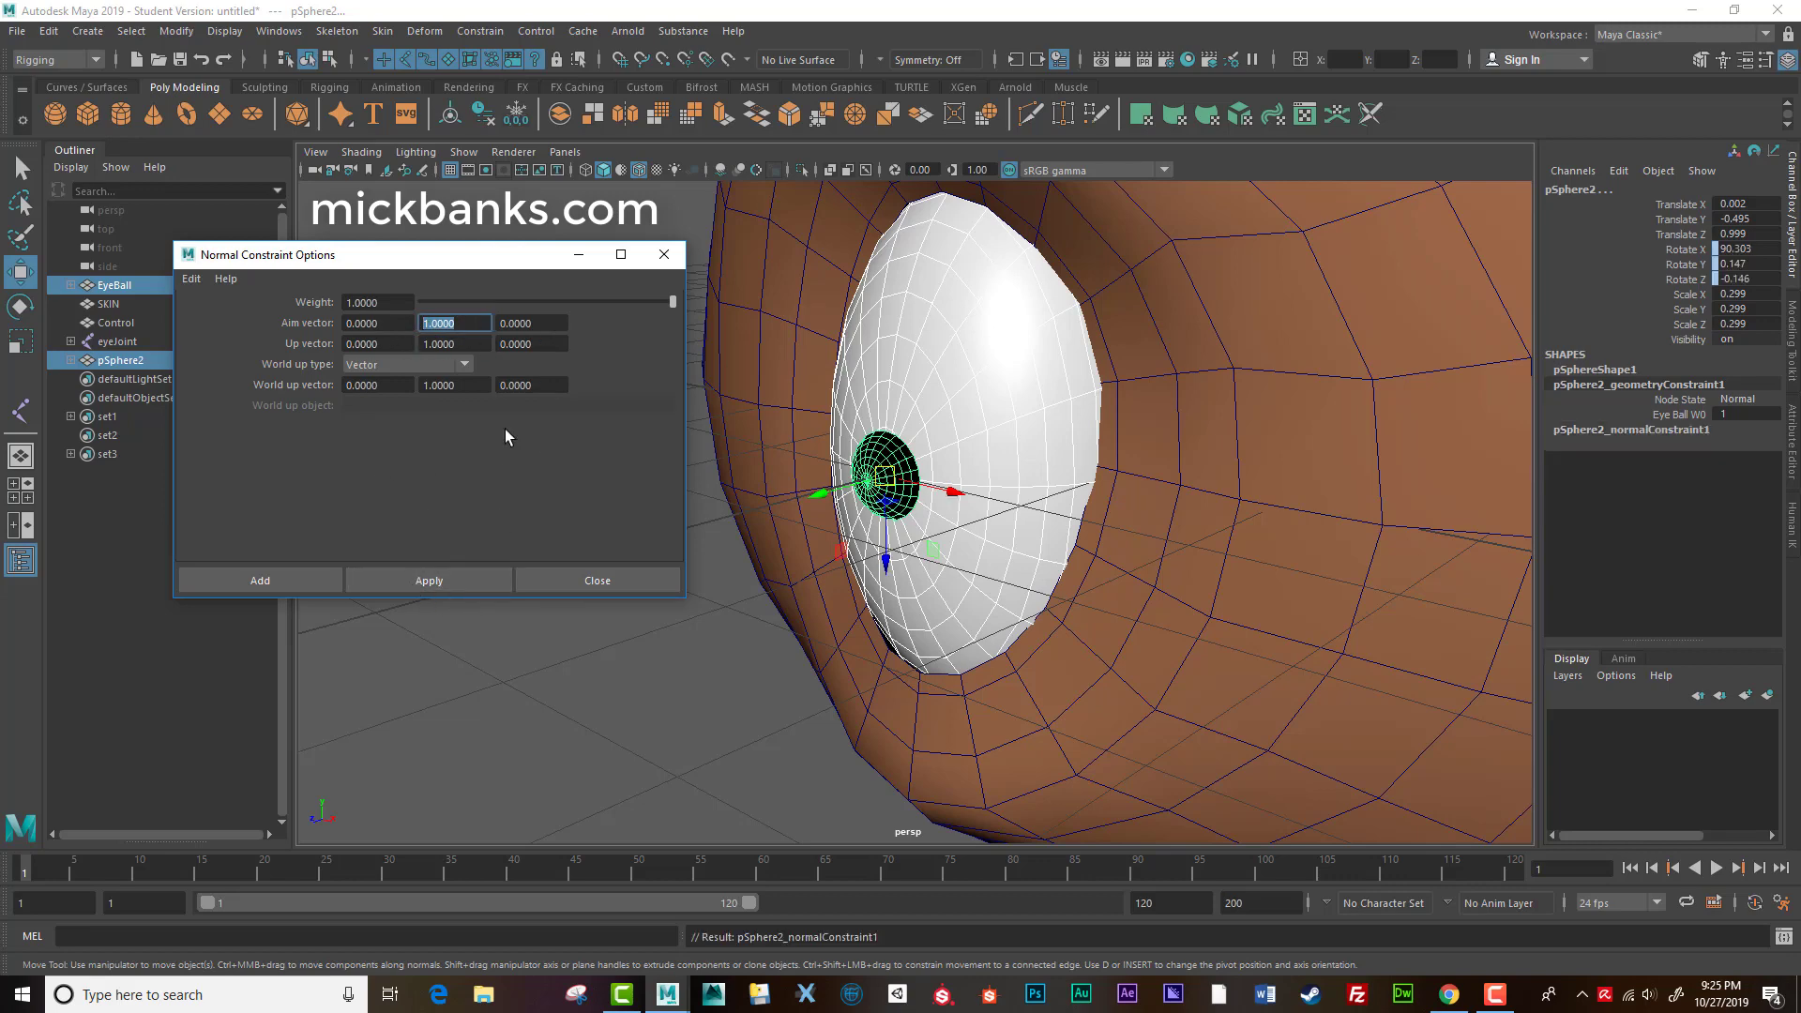
Test the normal constraint by moving the pupil around the eyeball, and undo the moves.
drag(509, 265, 219, 530)
click(572, 556)
scroll(599, 557, down, 5)
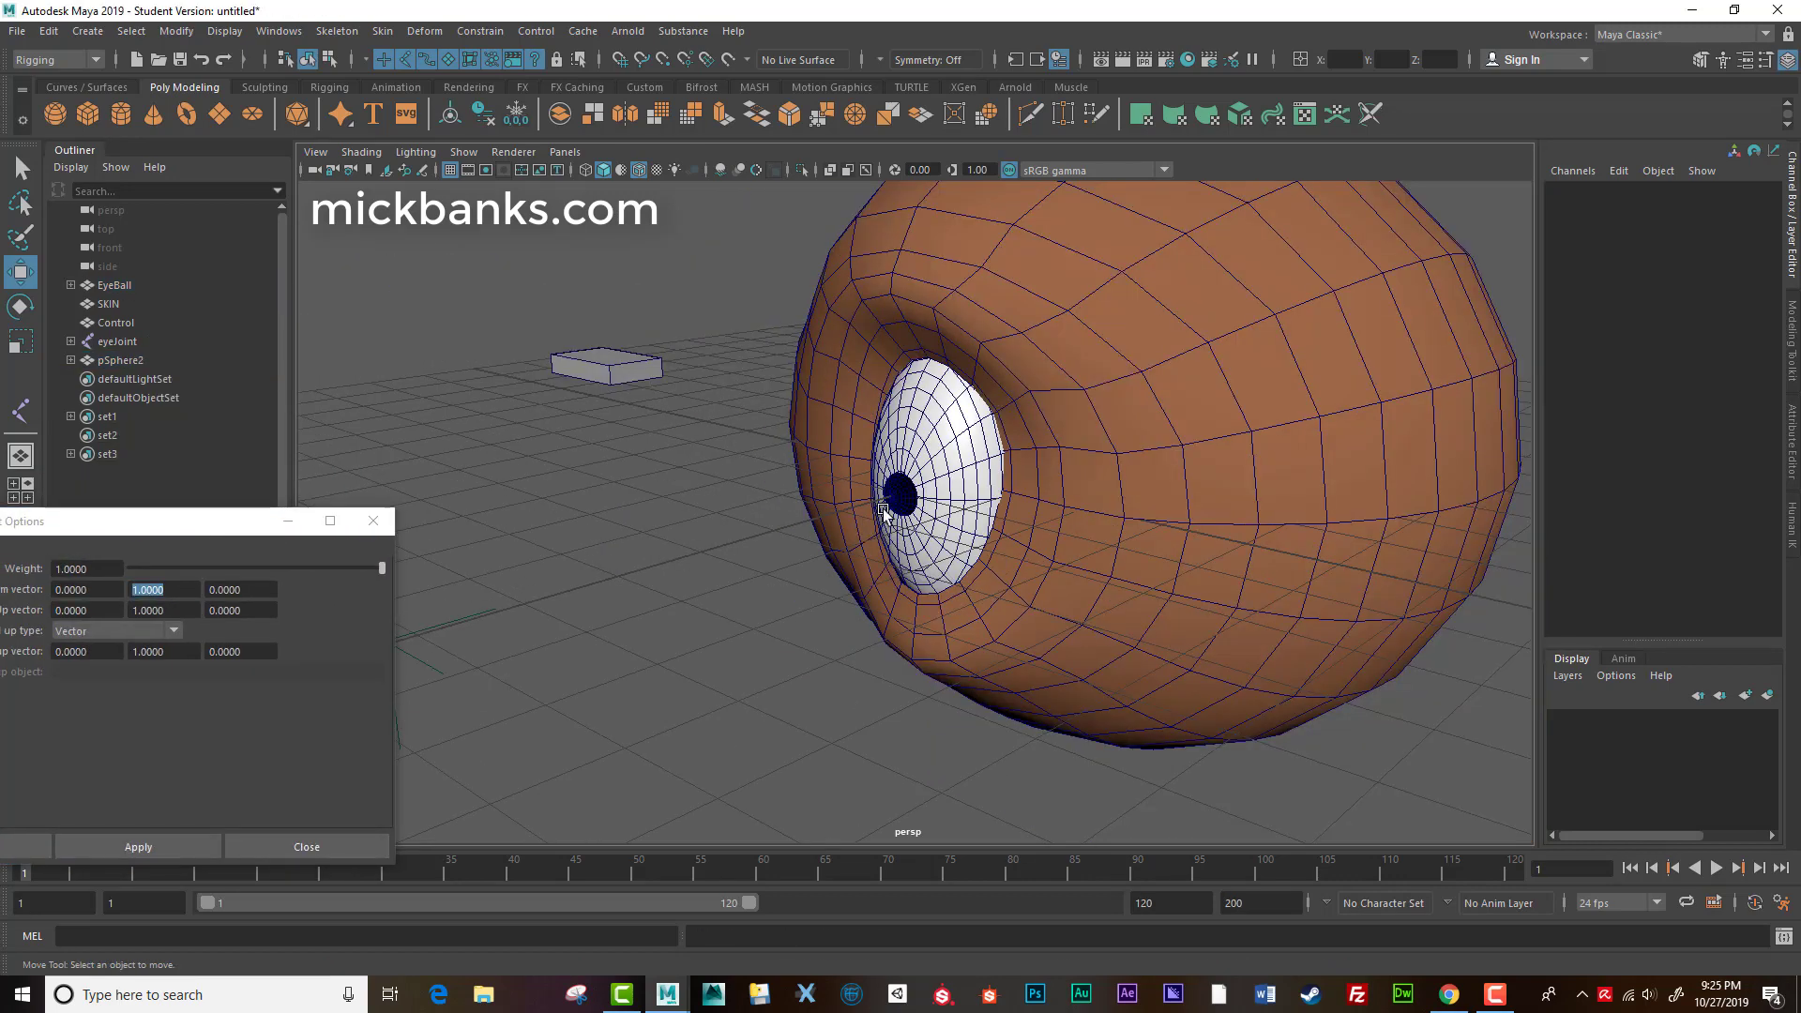
click(887, 498)
click(844, 485)
click(886, 485)
drag(896, 501, 875, 641)
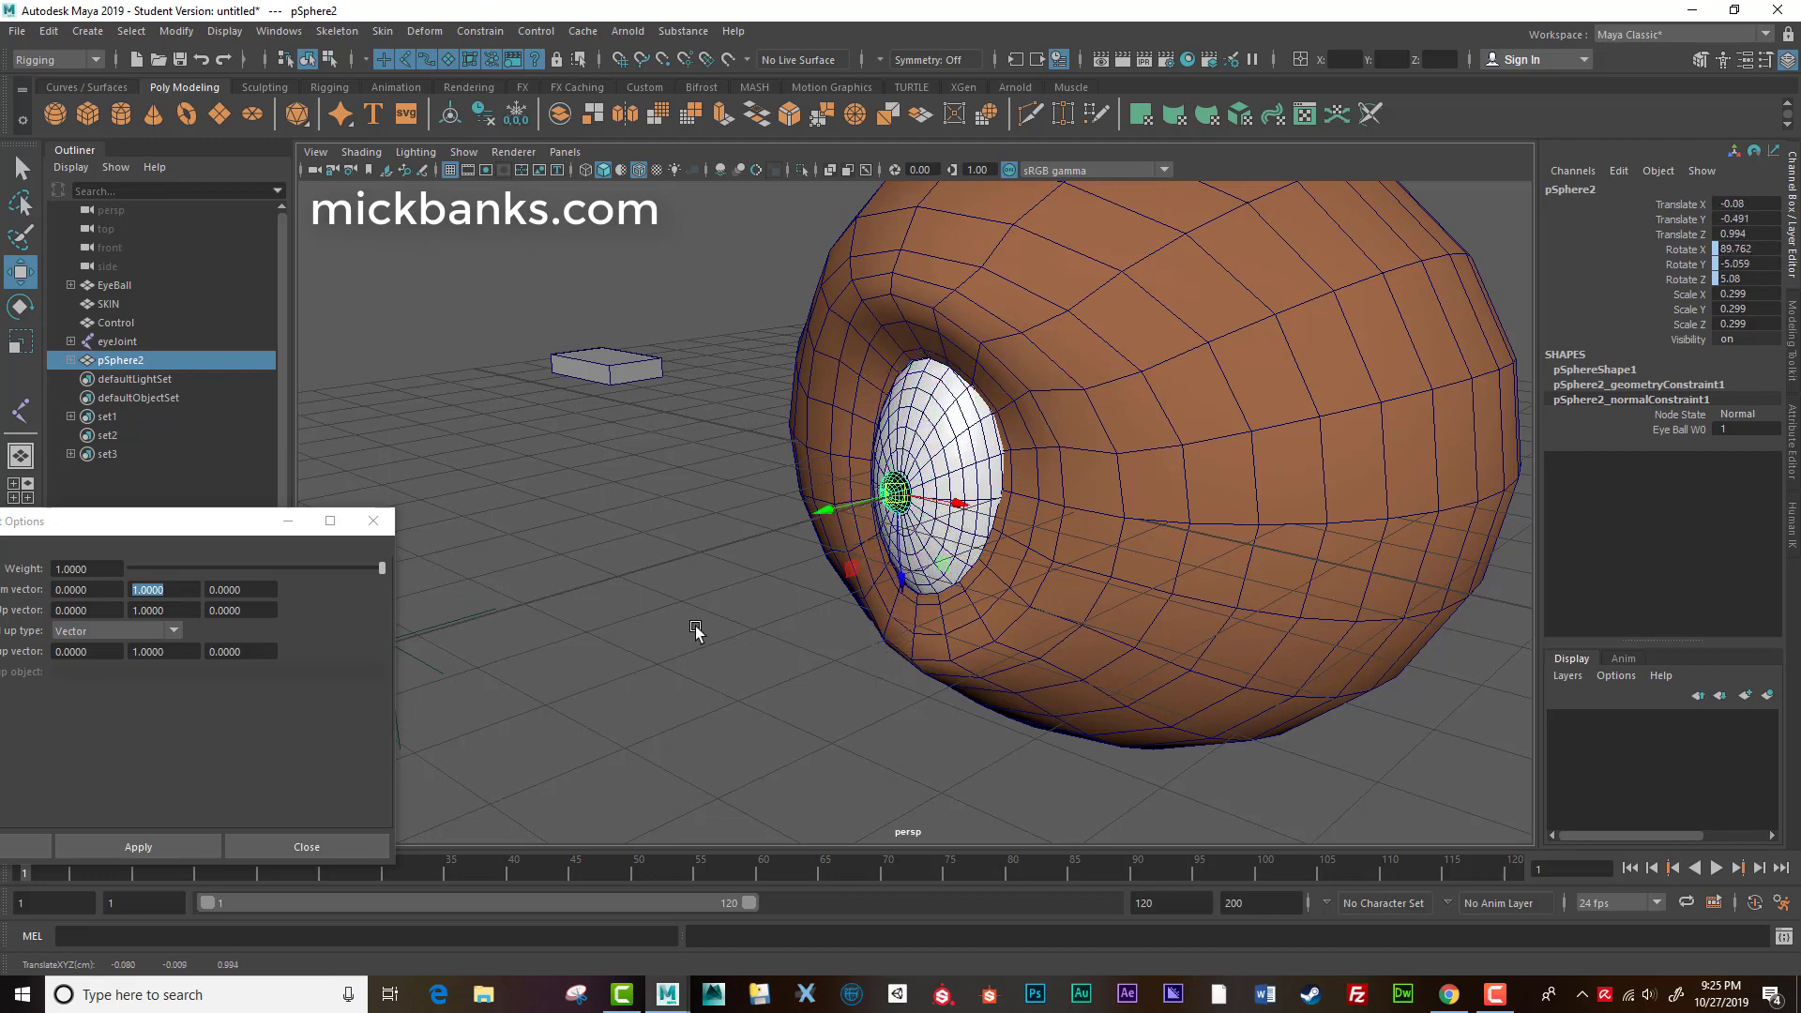
alt+drag(695, 626, 807, 609)
key(ctrl+z)
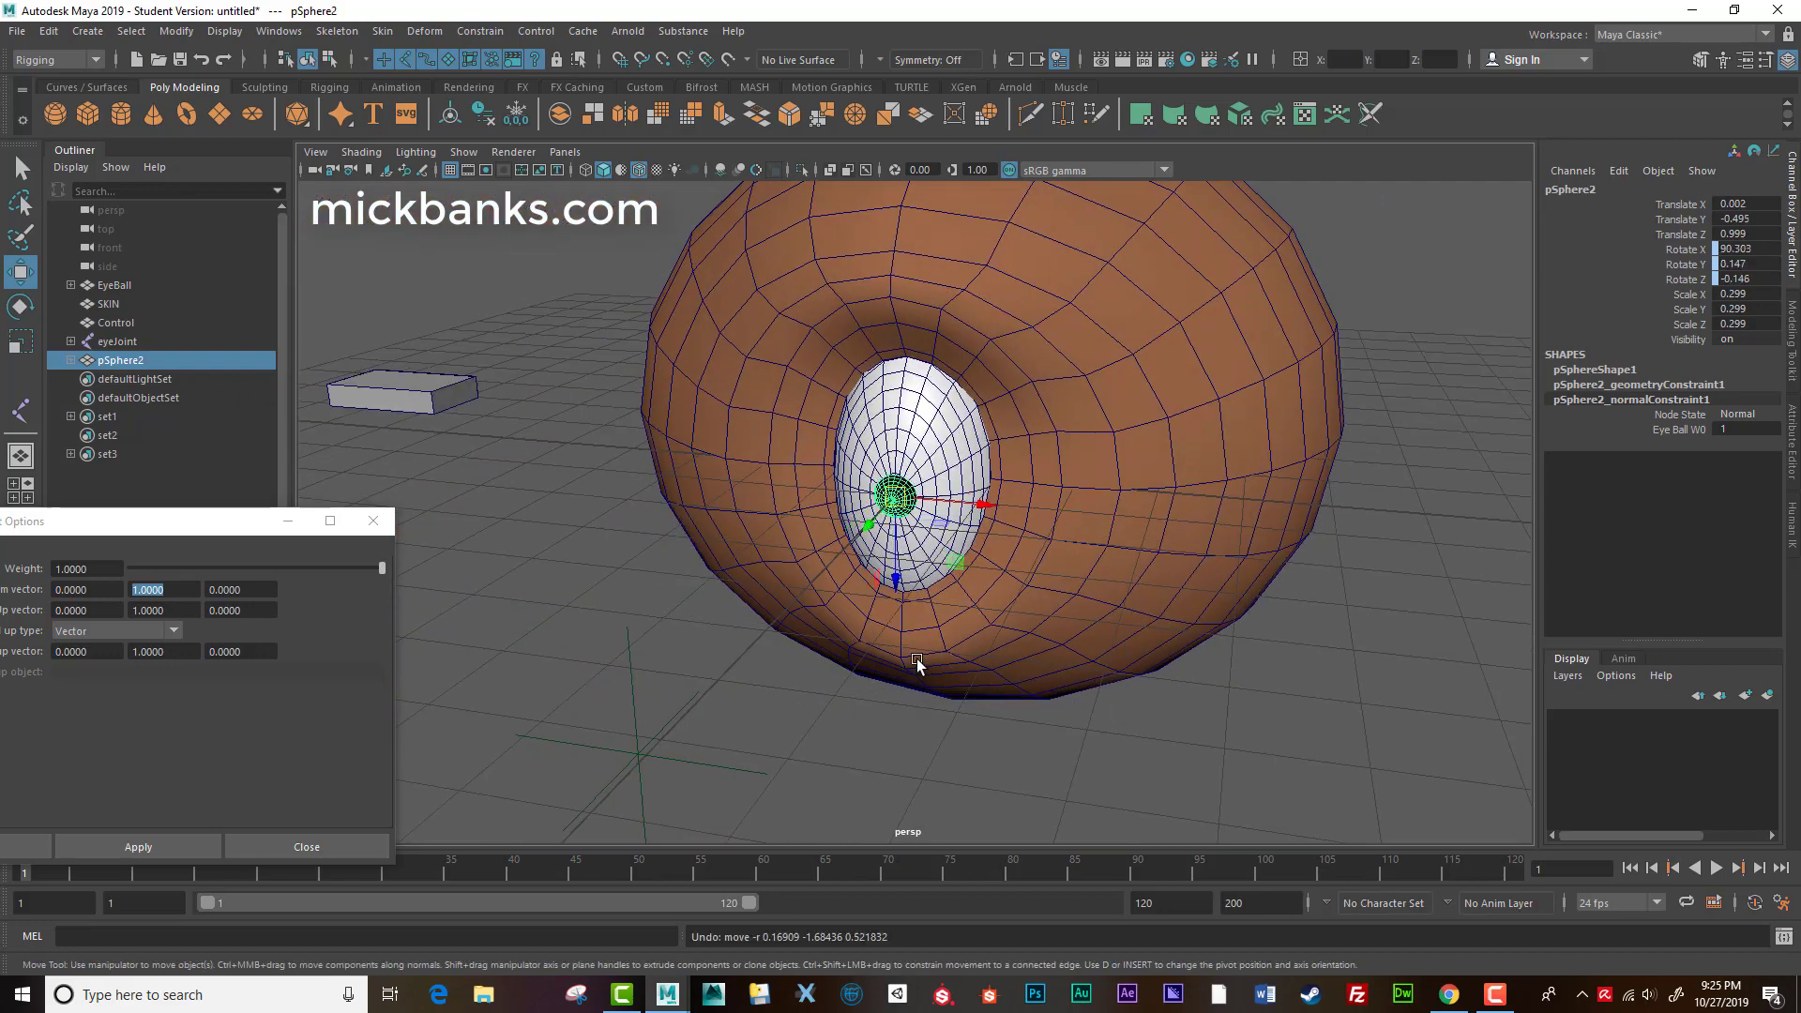
alt+drag(916, 659, 966, 648)
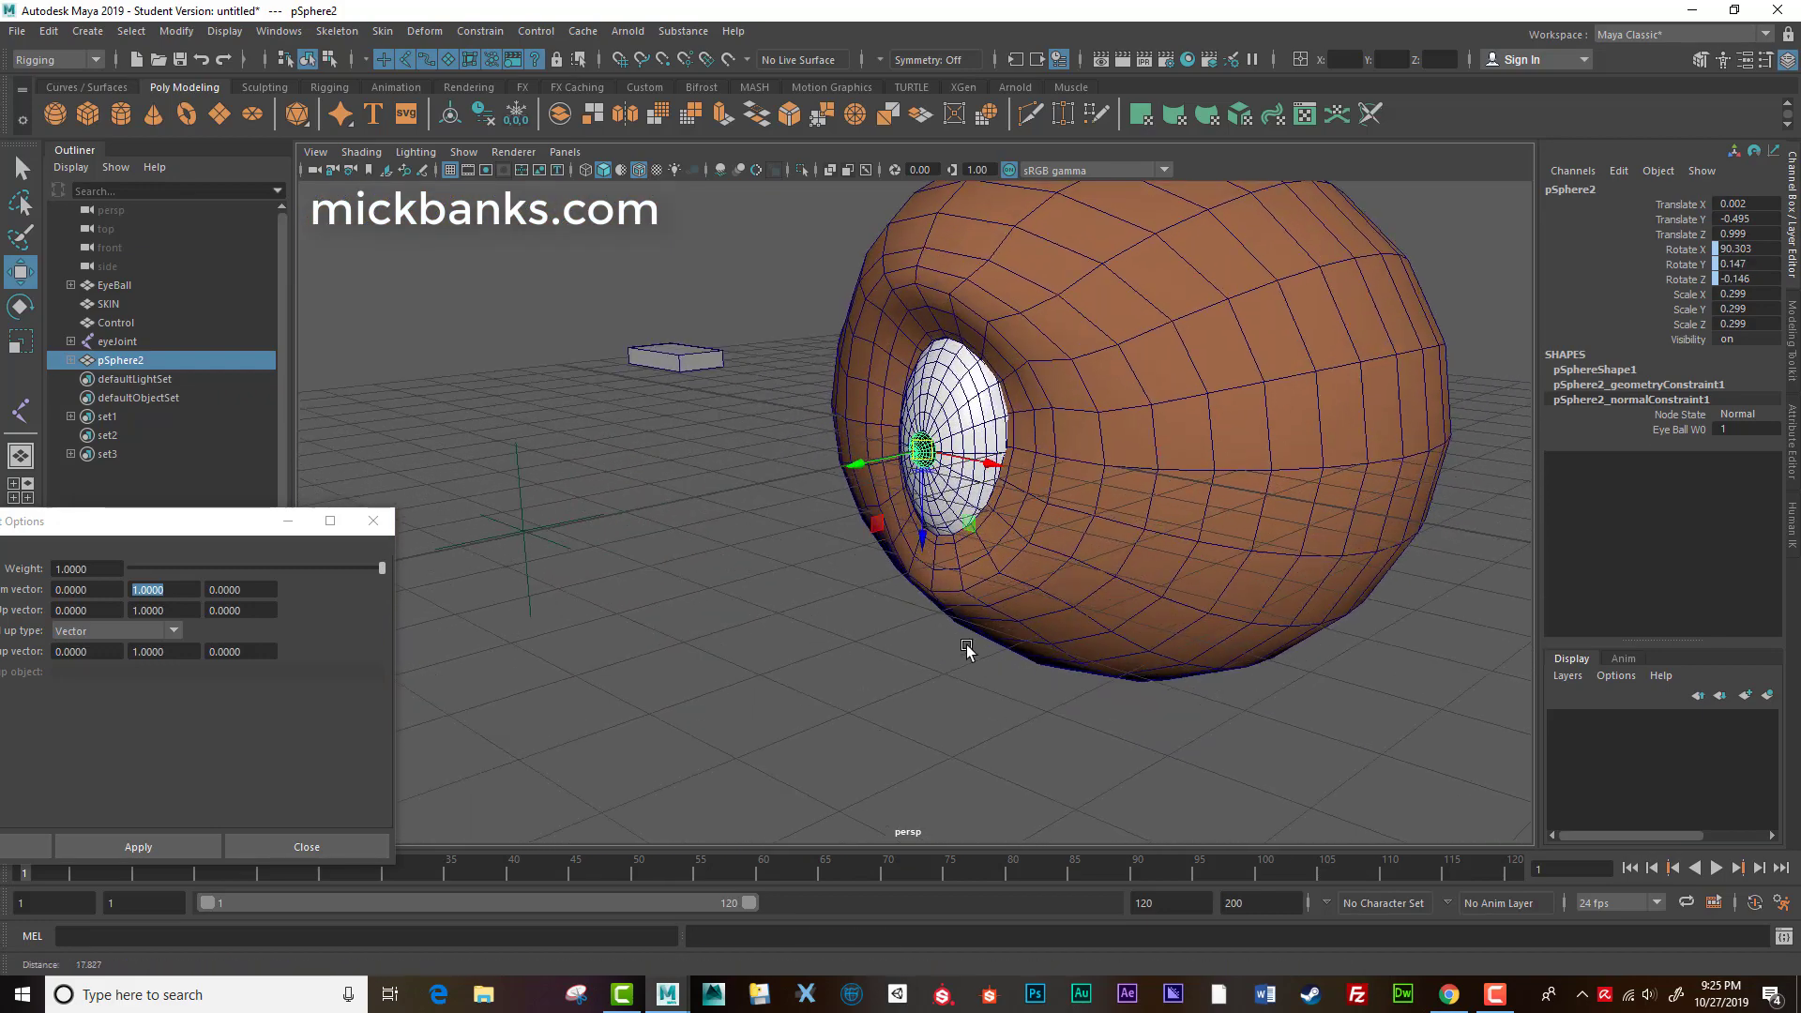
Parent-constrain the pupil to the Target locator with maintain offset on, translating on all axes and rotation turned off.
alt+right_drag(967, 648, 885, 355)
alt+right_drag(861, 628, 577, 615)
drag(422, 496, 707, 575)
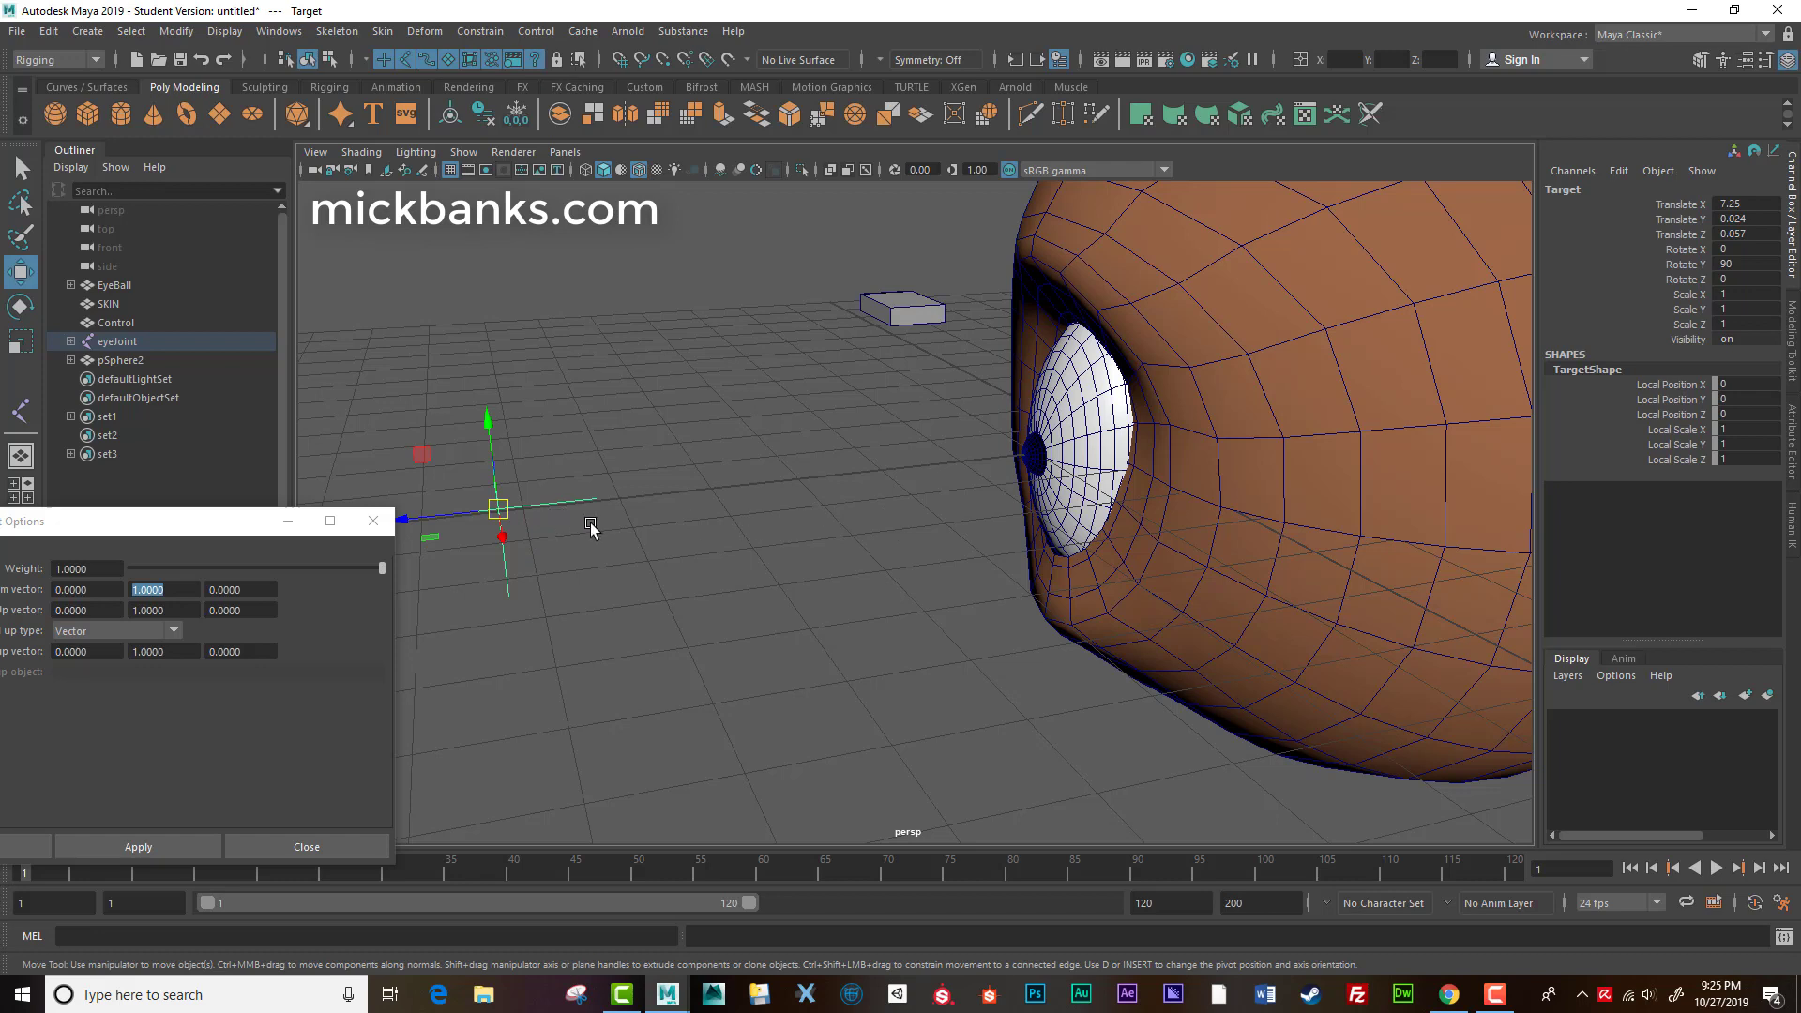
click(1037, 453)
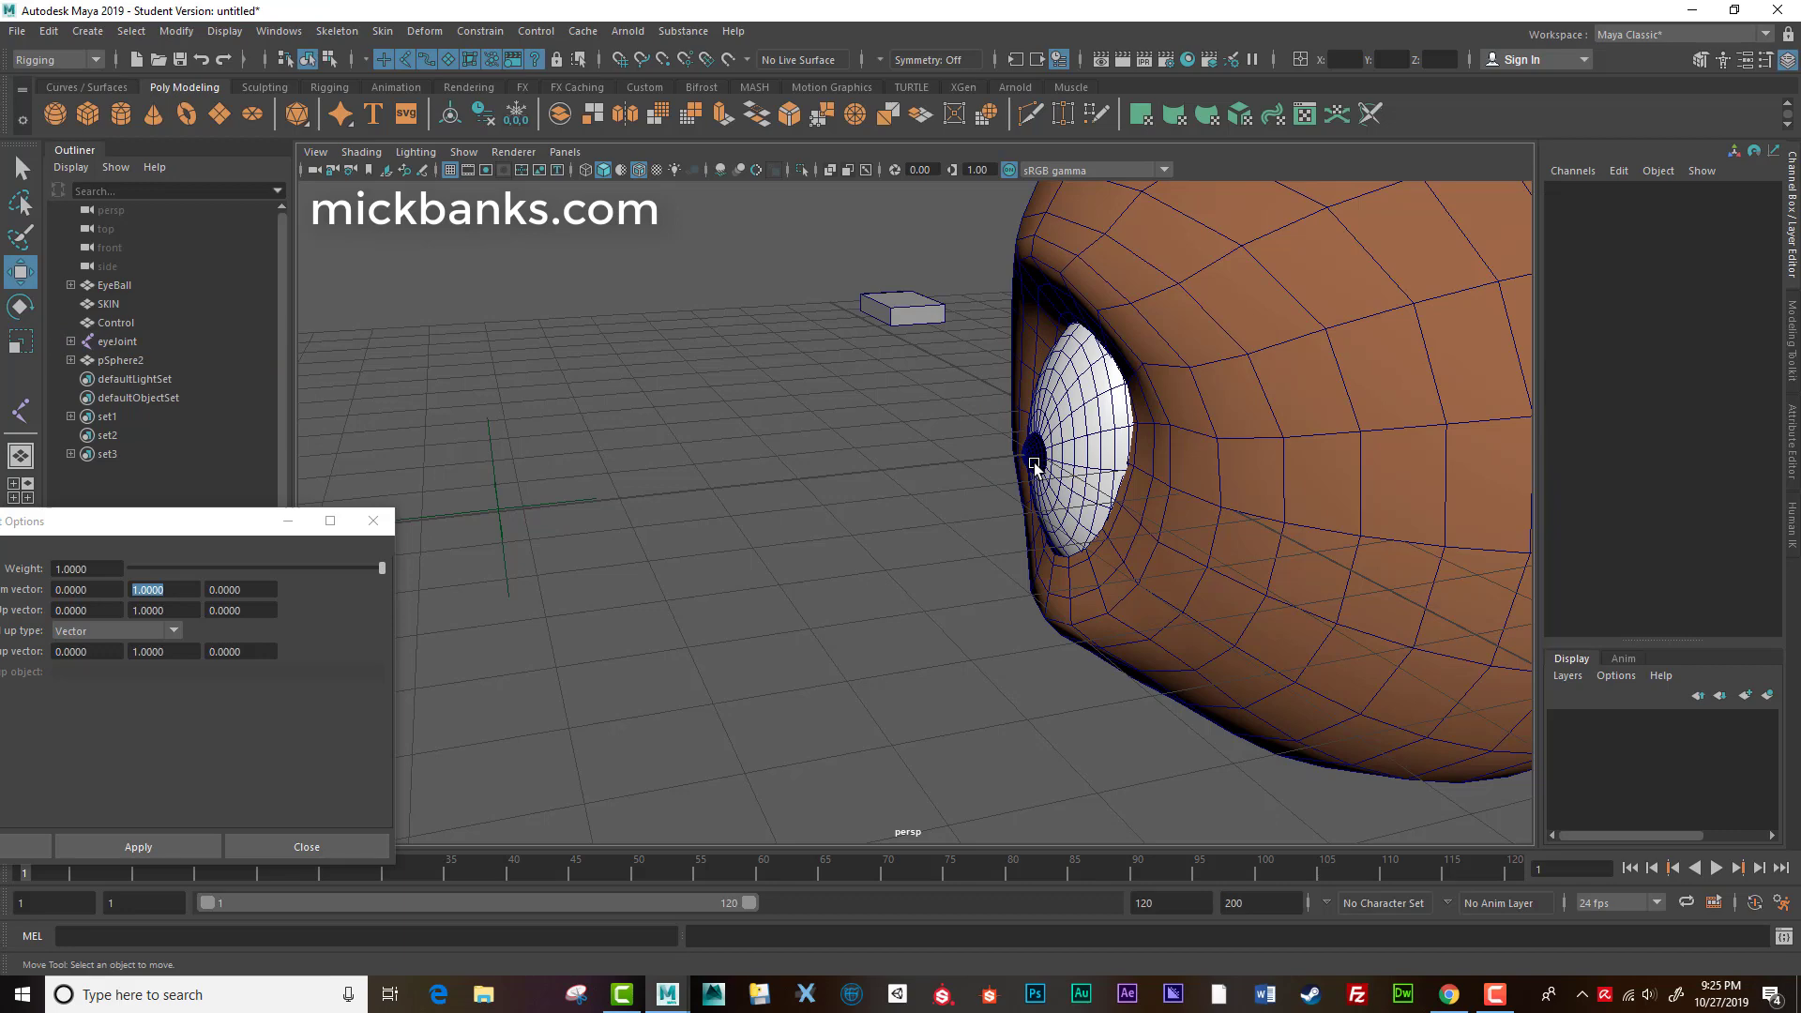
click(488, 512)
scroll(1083, 495, up, 3)
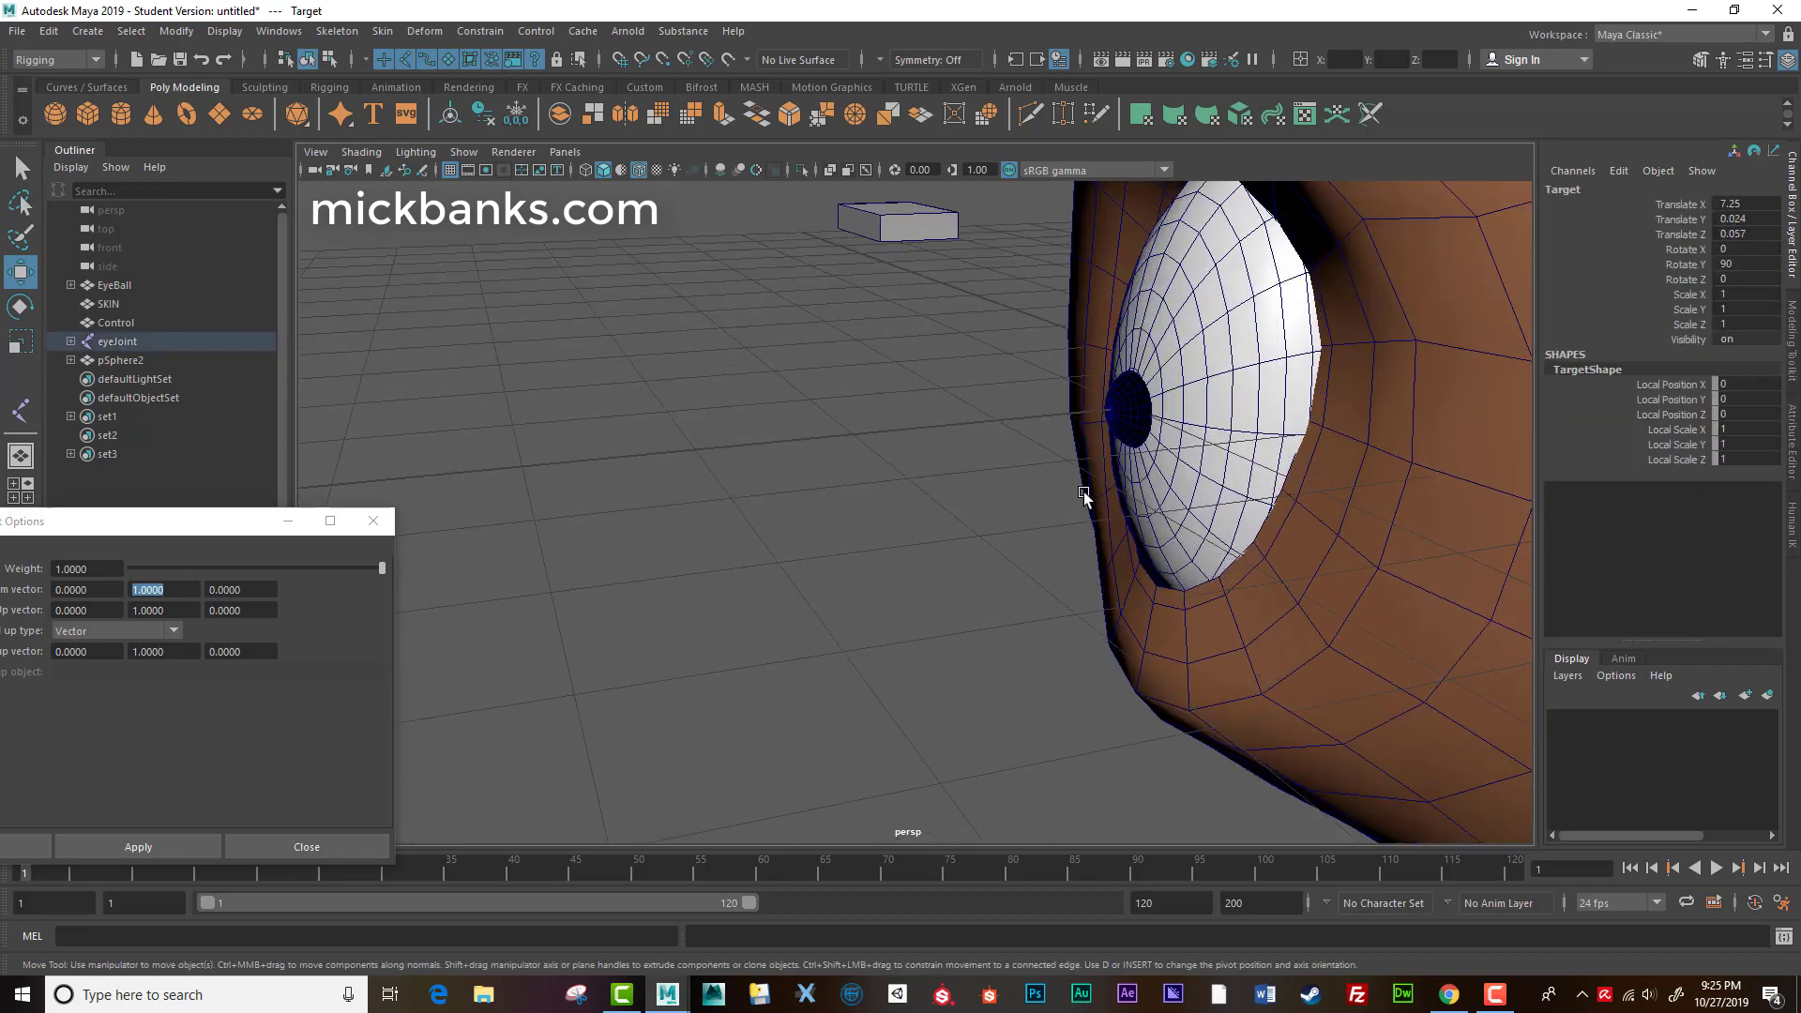
click(1129, 439)
scroll(748, 471, down, 3)
click(476, 31)
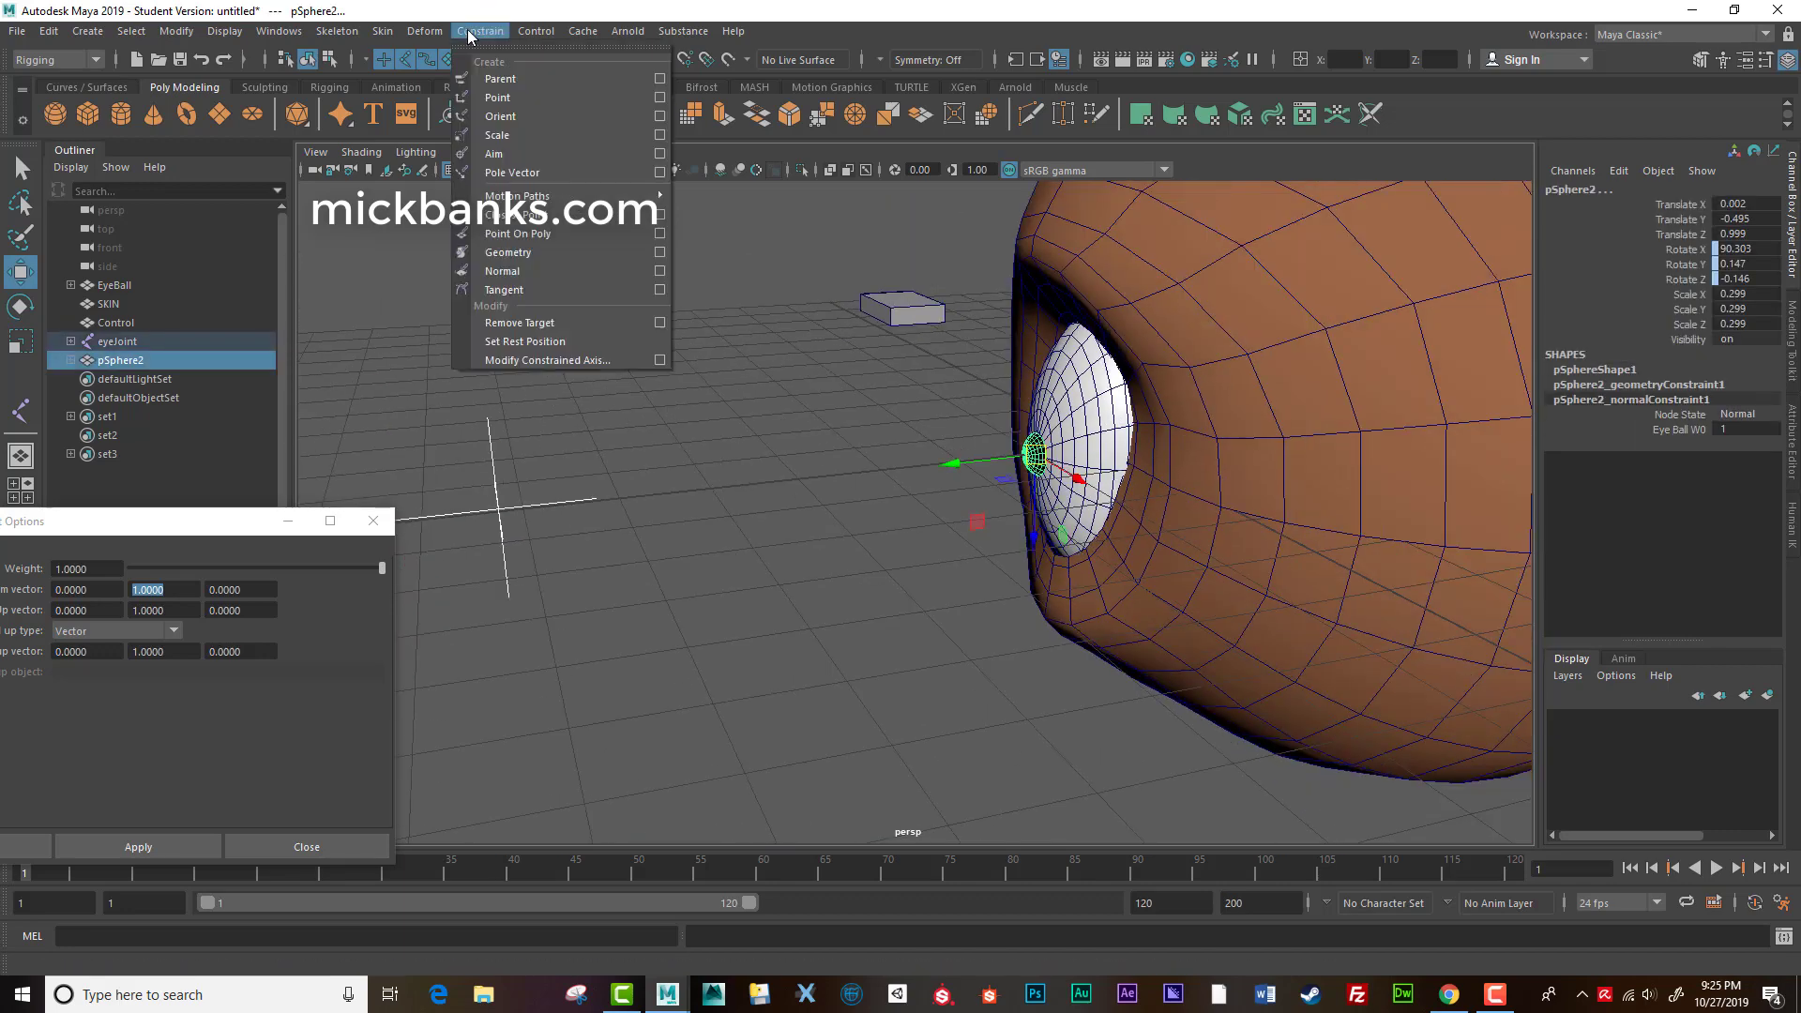
click(660, 78)
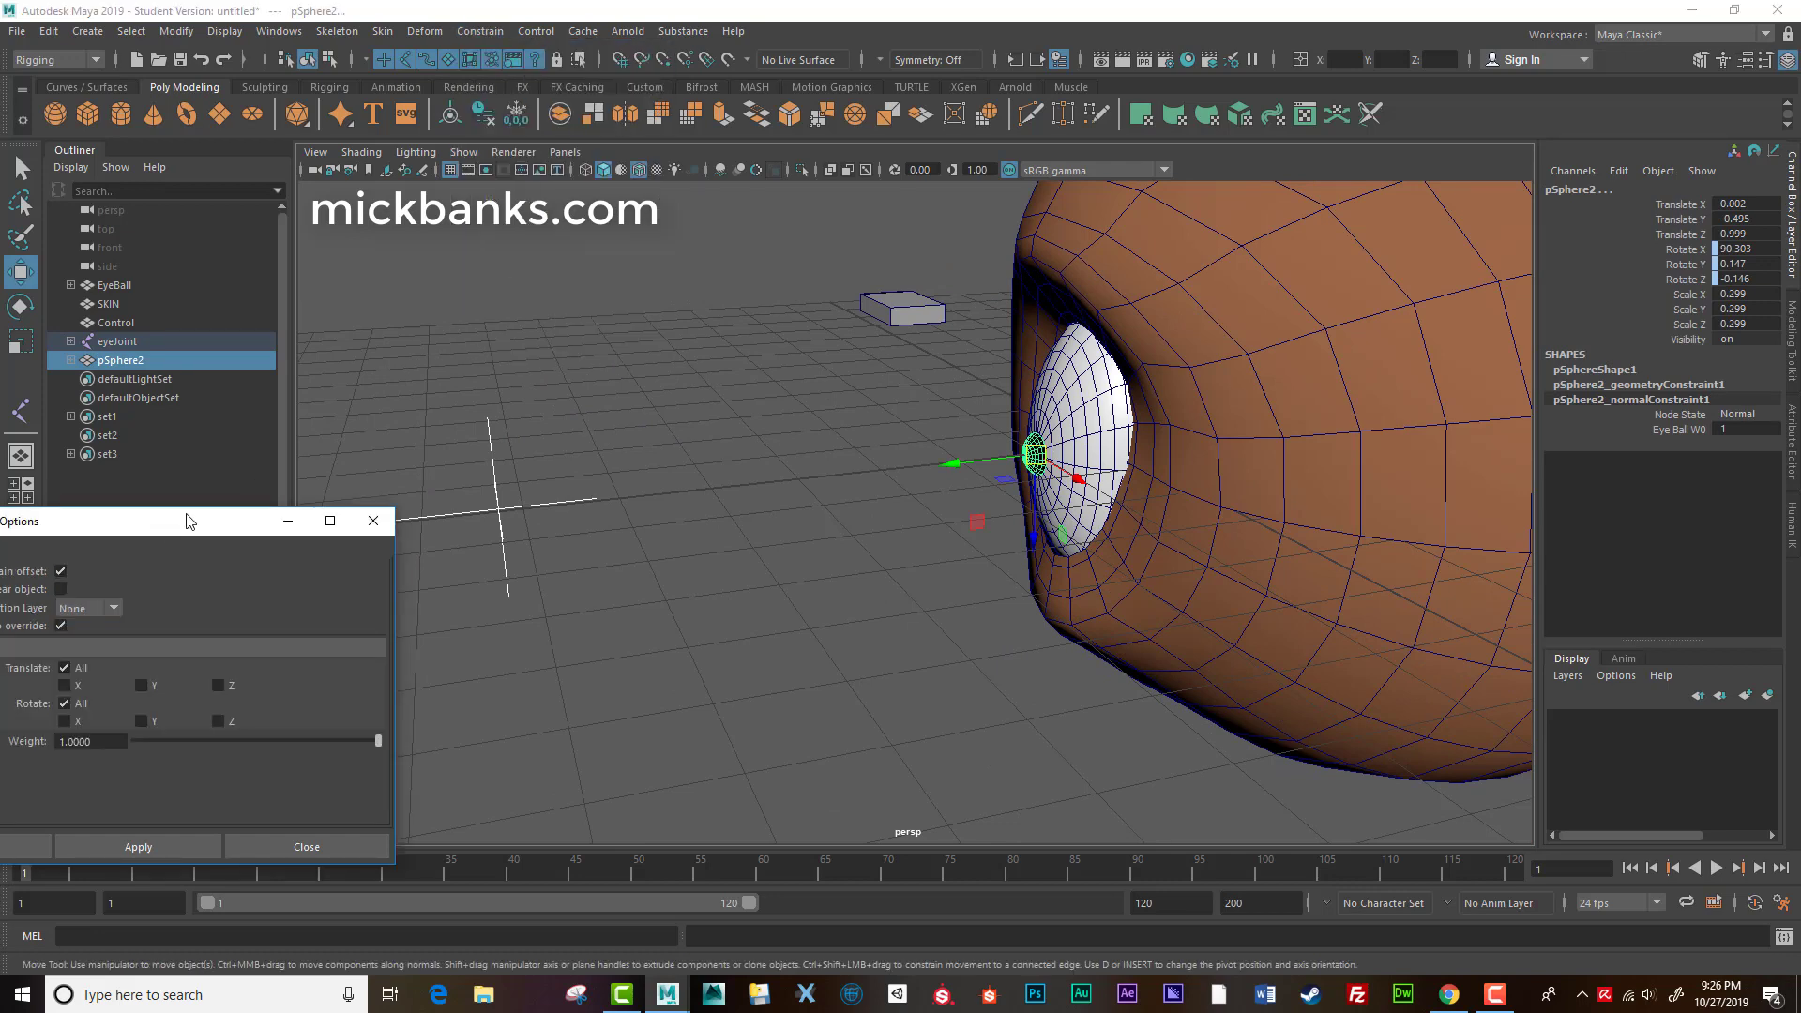
drag(185, 517, 379, 255)
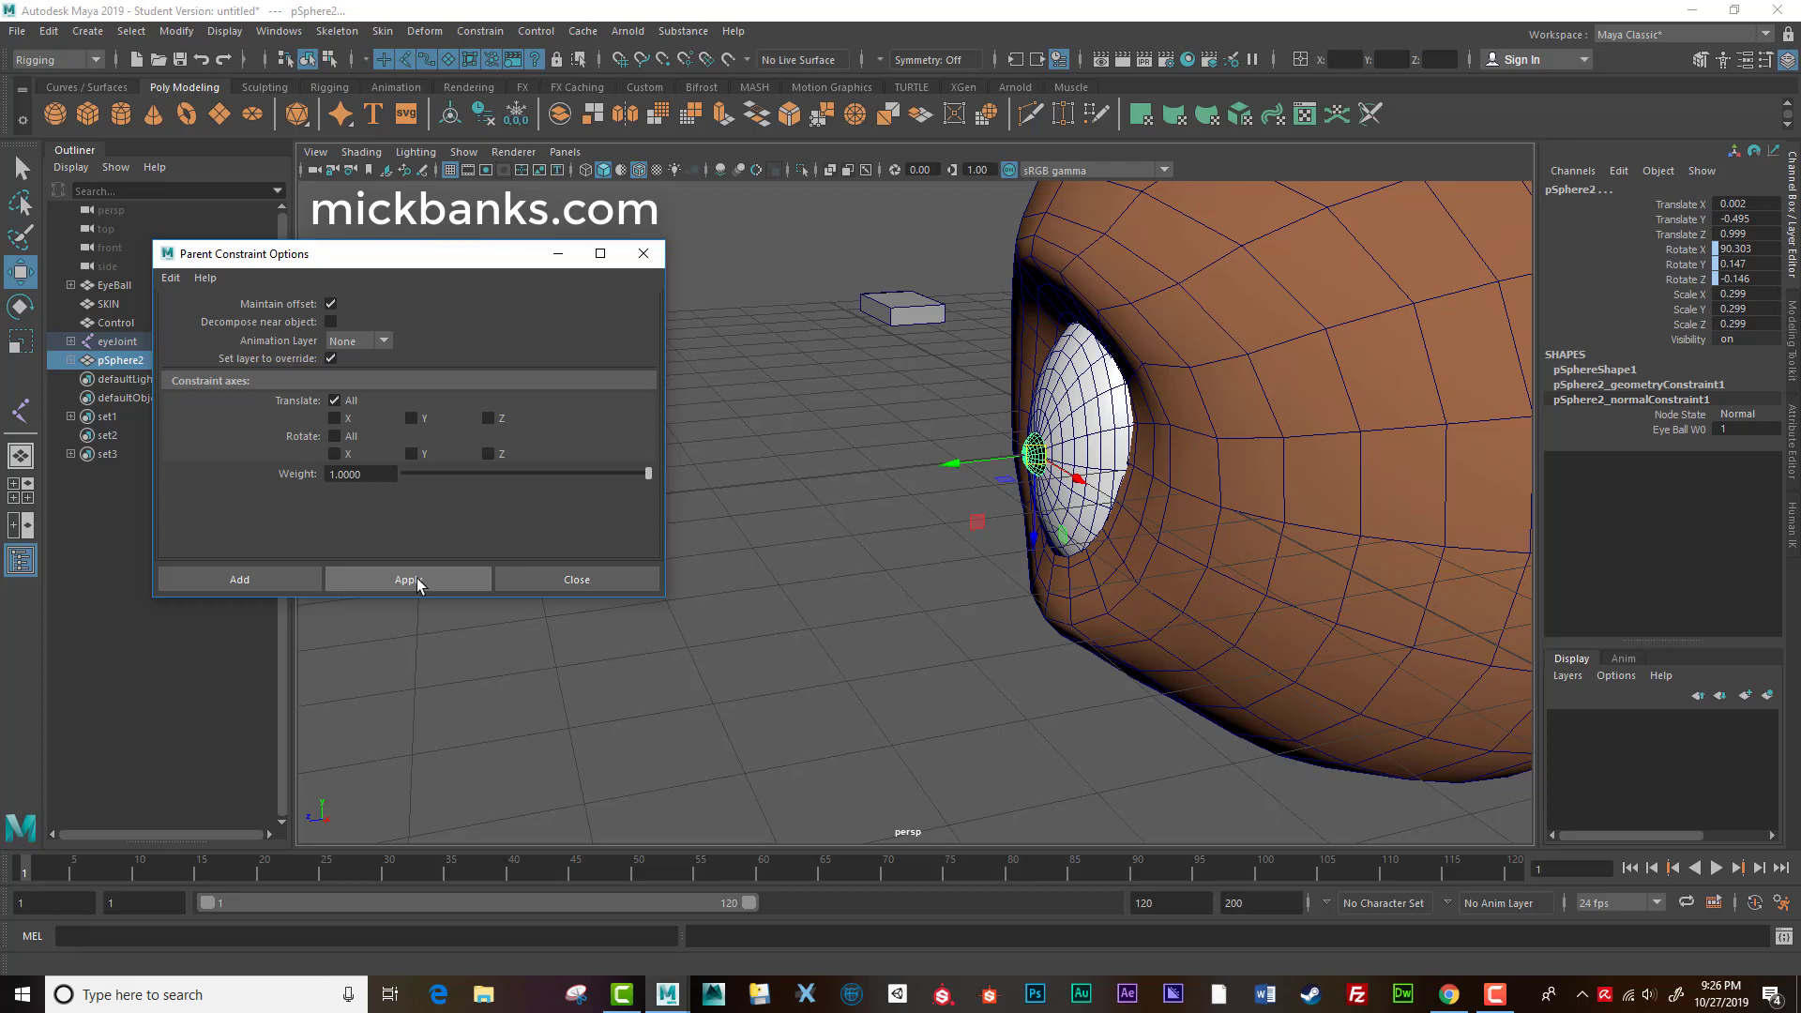
drag(432, 264, 222, 705)
Move the Target locator around in front of the eye to test how the pupil follows it.
click(512, 583)
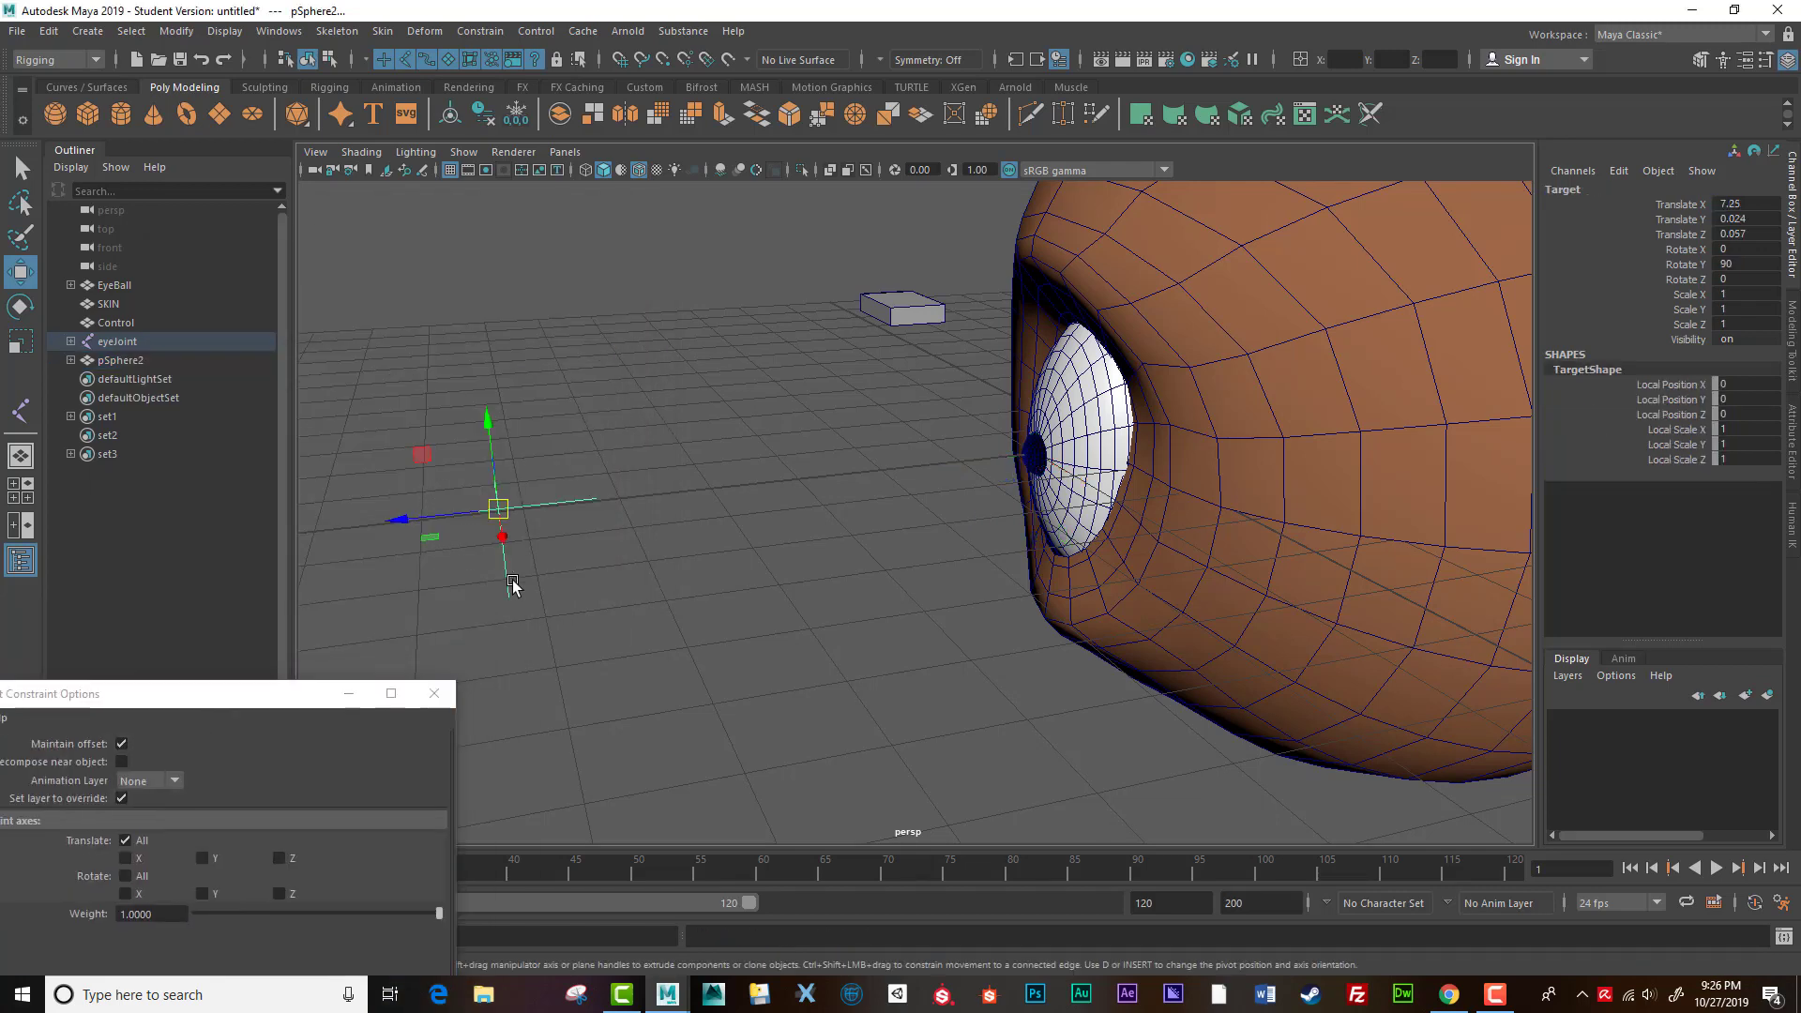
mouse_move(498, 509)
mouse_down()
mouse_move(576, 448)
mouse_move(535, 526)
mouse_move(565, 492)
mouse_move(526, 501)
mouse_up()
alt+drag(651, 522, 949, 546)
scroll(946, 548, down, 2)
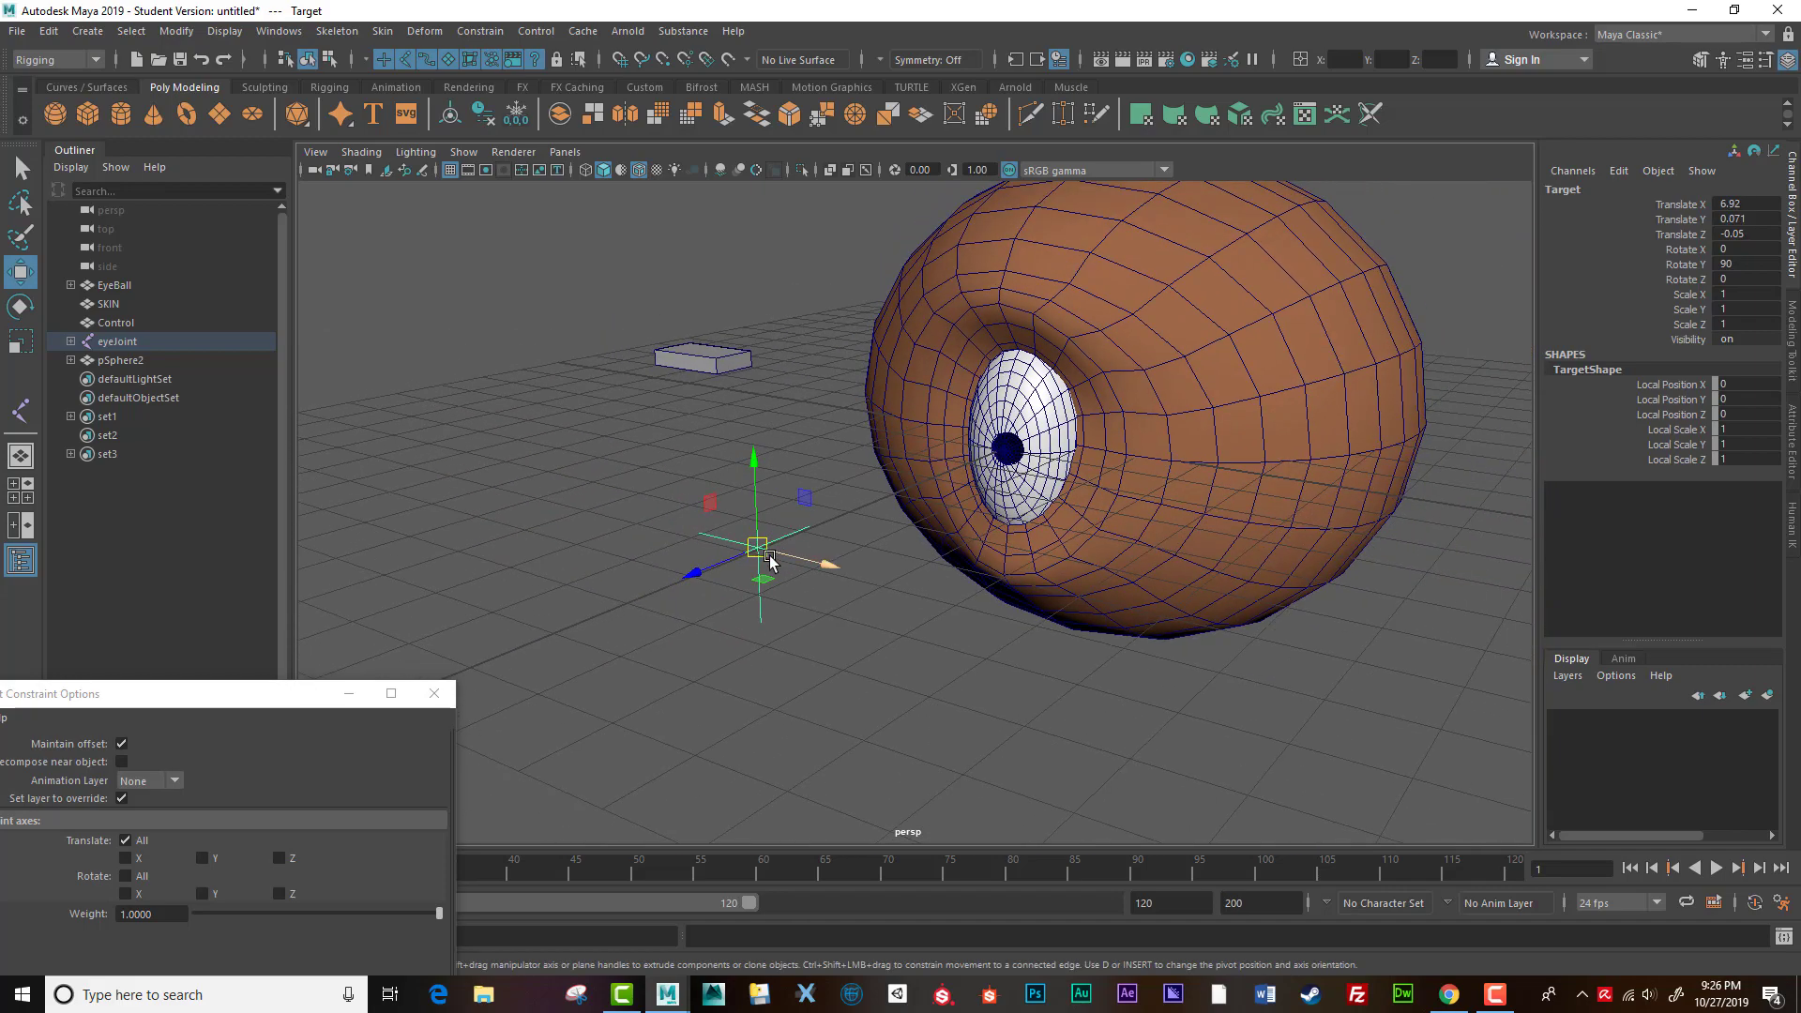
drag(765, 552, 695, 566)
scroll(776, 596, down, 2)
mouse_move(711, 500)
mouse_down()
mouse_move(739, 549)
mouse_move(751, 470)
mouse_move(718, 490)
mouse_up()
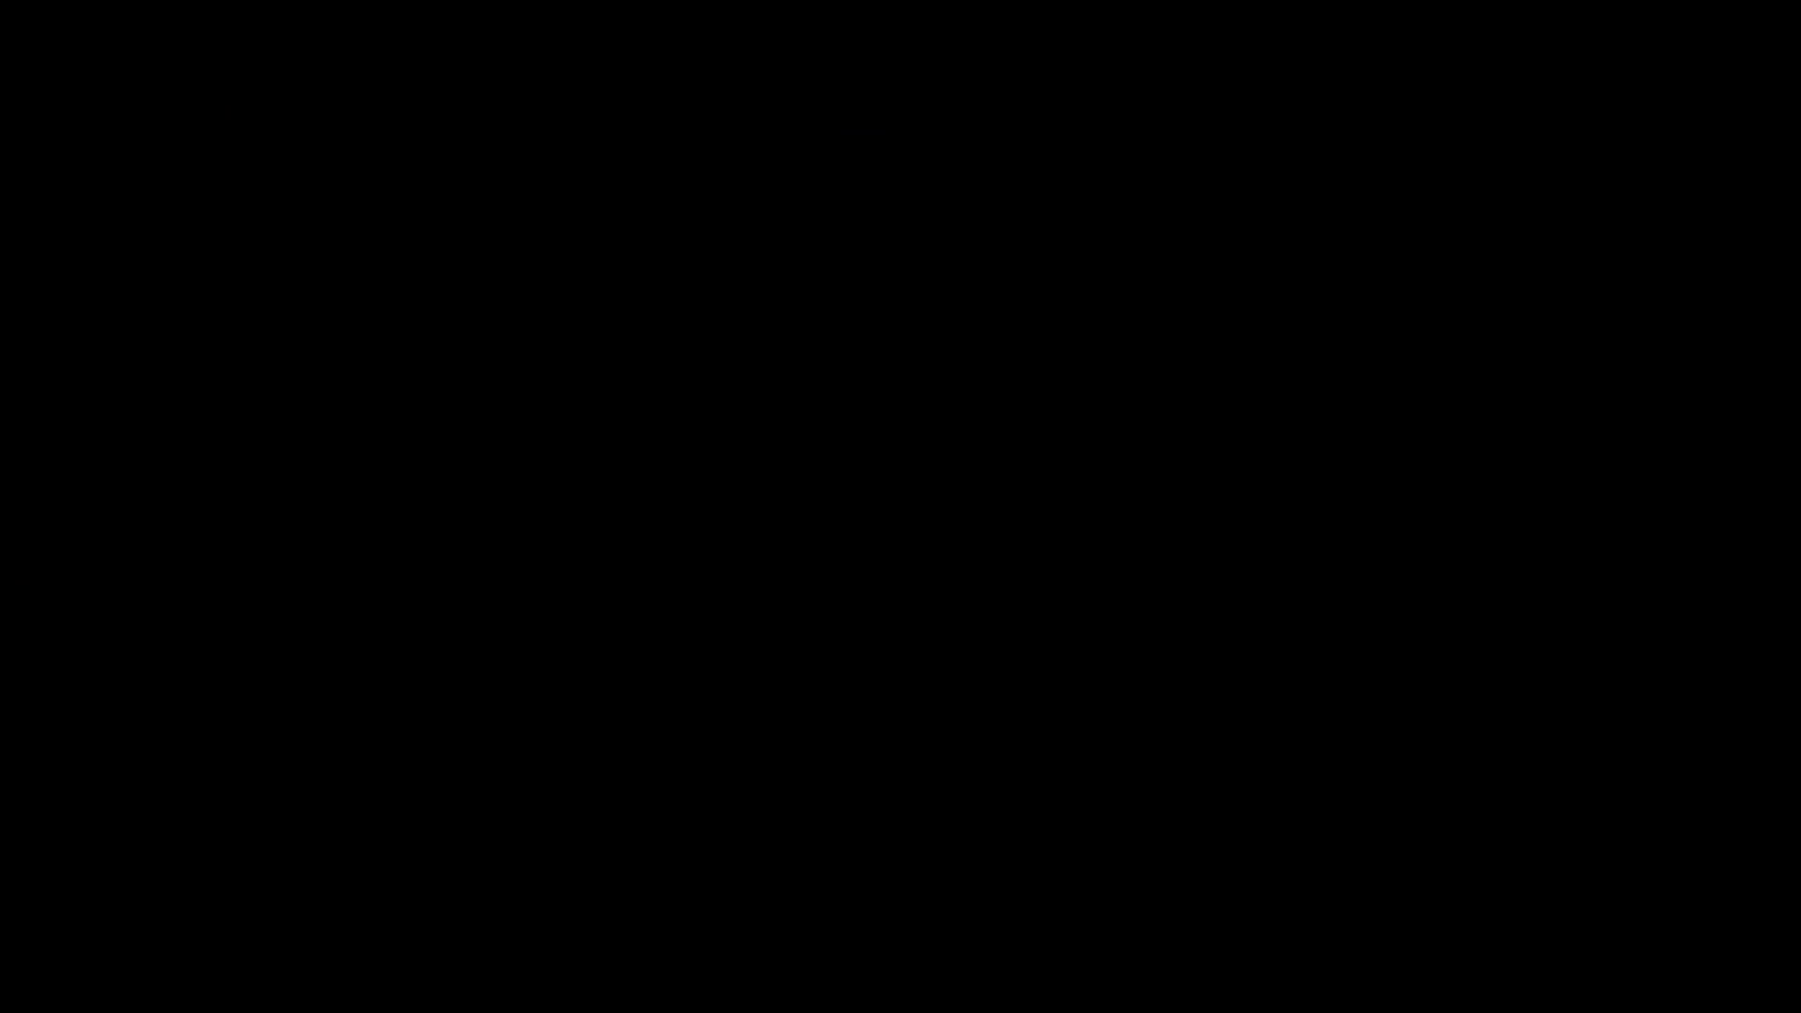